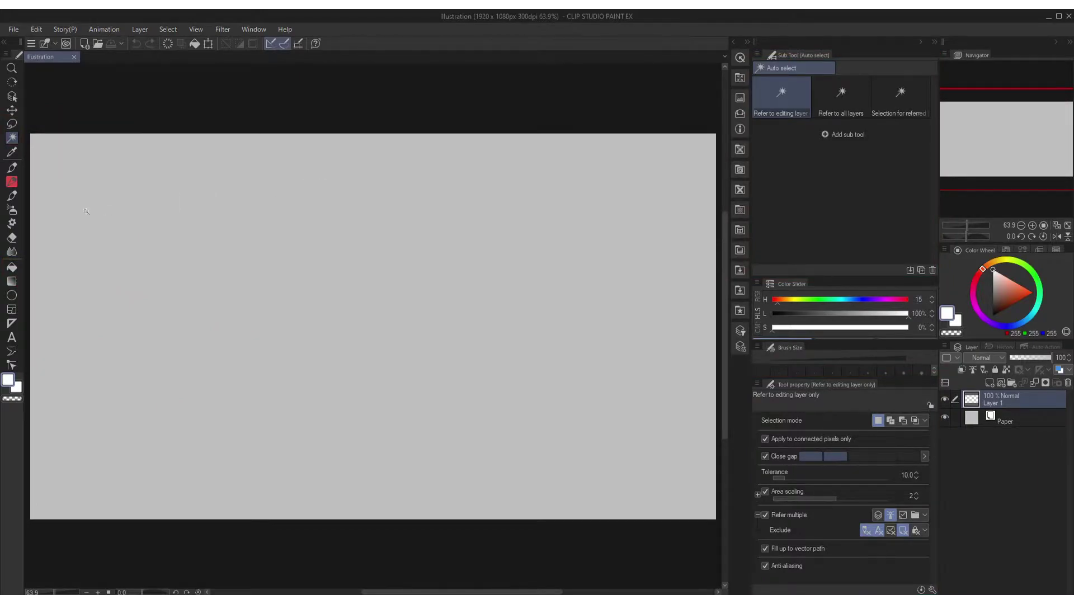
Duplicate the Refer to all layers sub tool as 'Test subtool' and lock the copy
{"action": "left_click", "coordinate": [253, 29]}
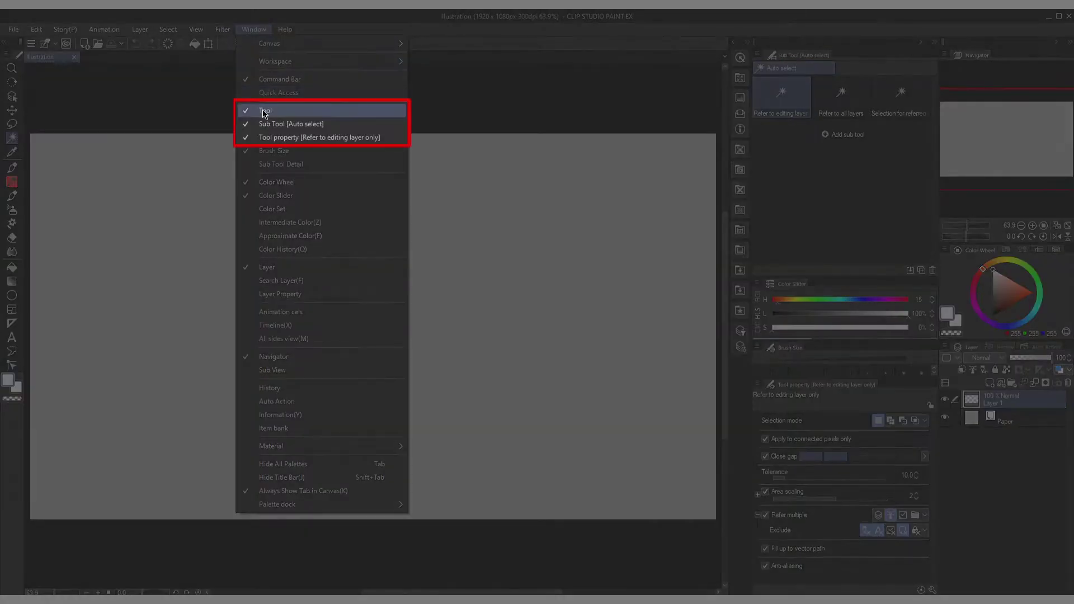
{"action": "key", "text": "Escape"}
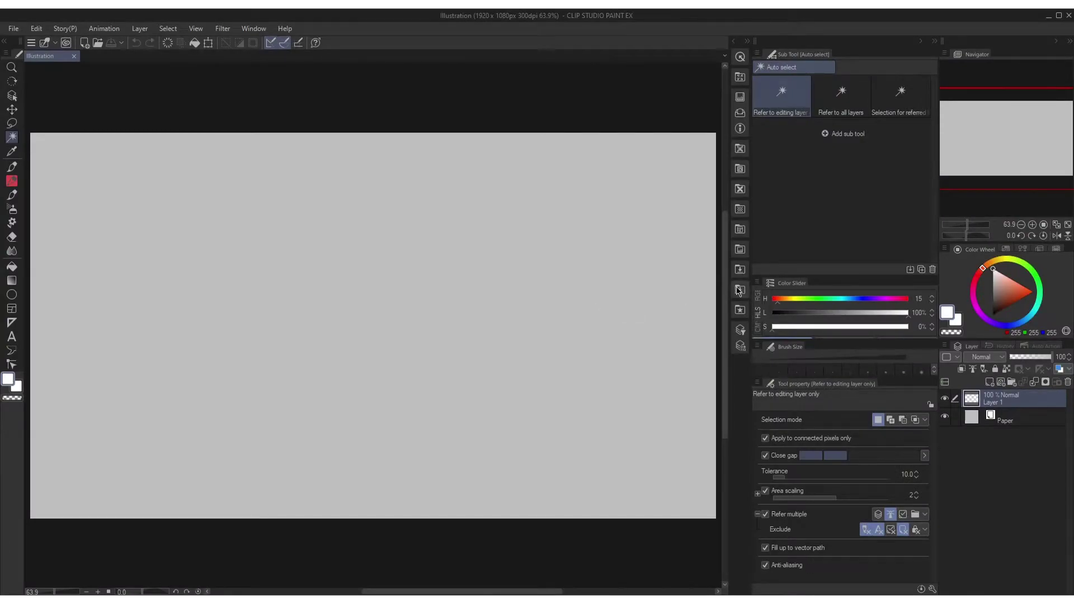
{"action": "left_click", "coordinate": [831, 104]}
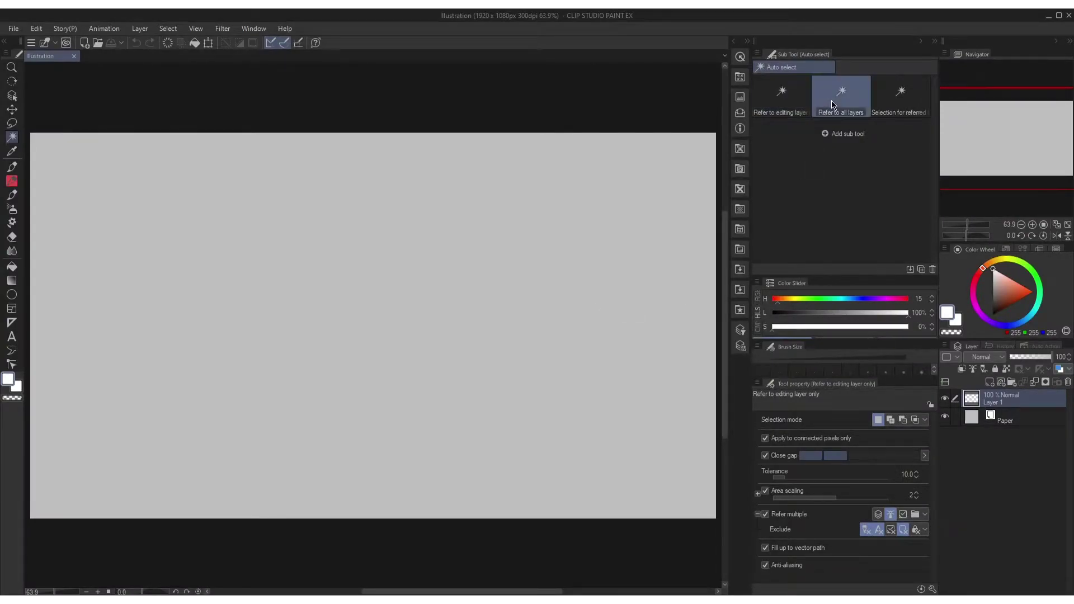
{"action": "right_click", "coordinate": [831, 99]}
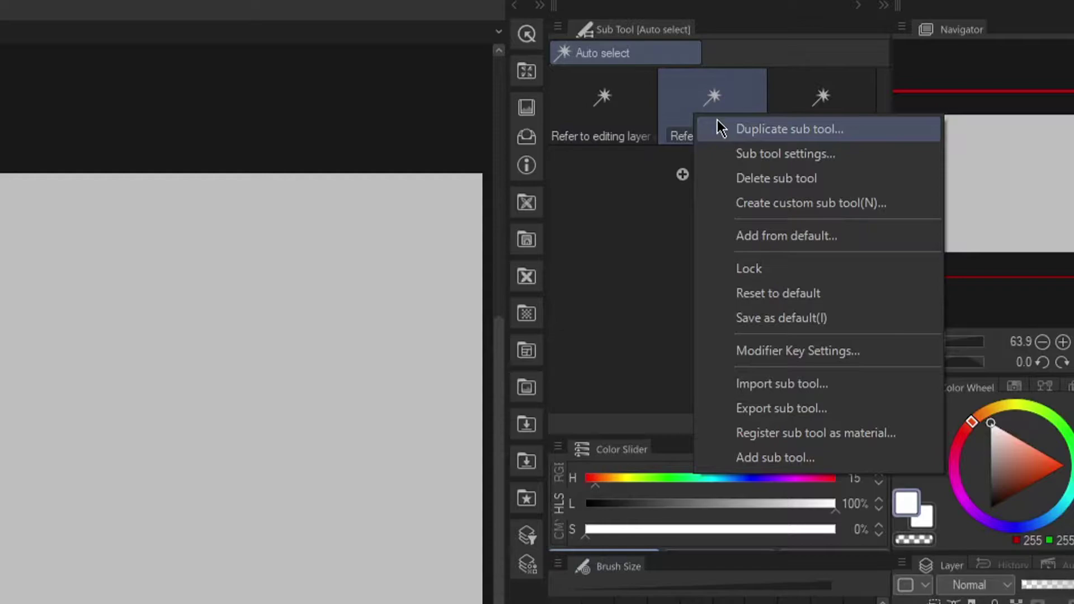
{"action": "left_click", "coordinate": [717, 119]}
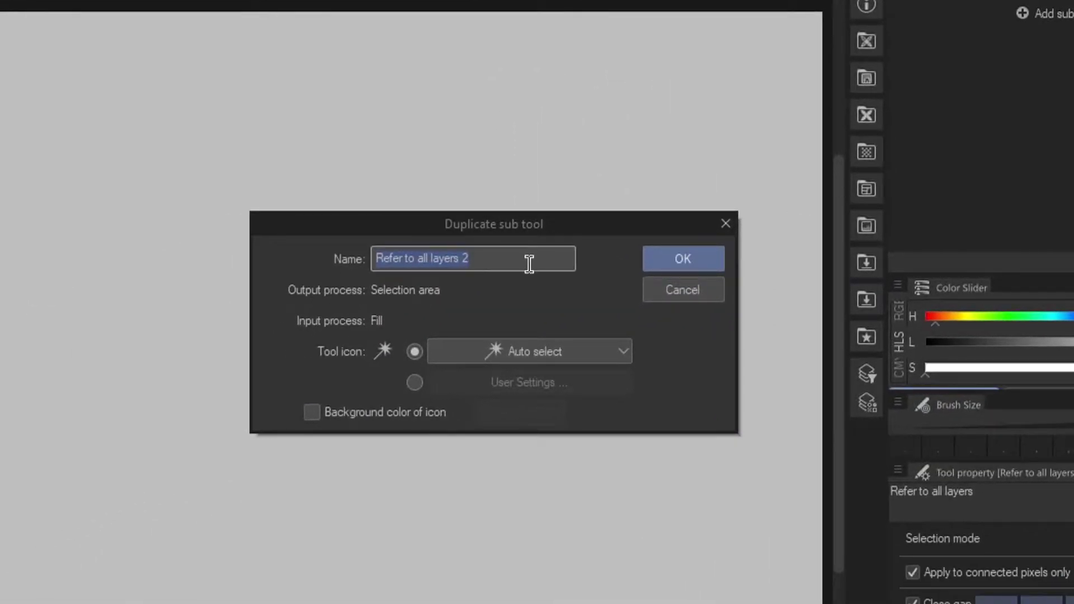
{"action": "type", "text": "Test subtool"}
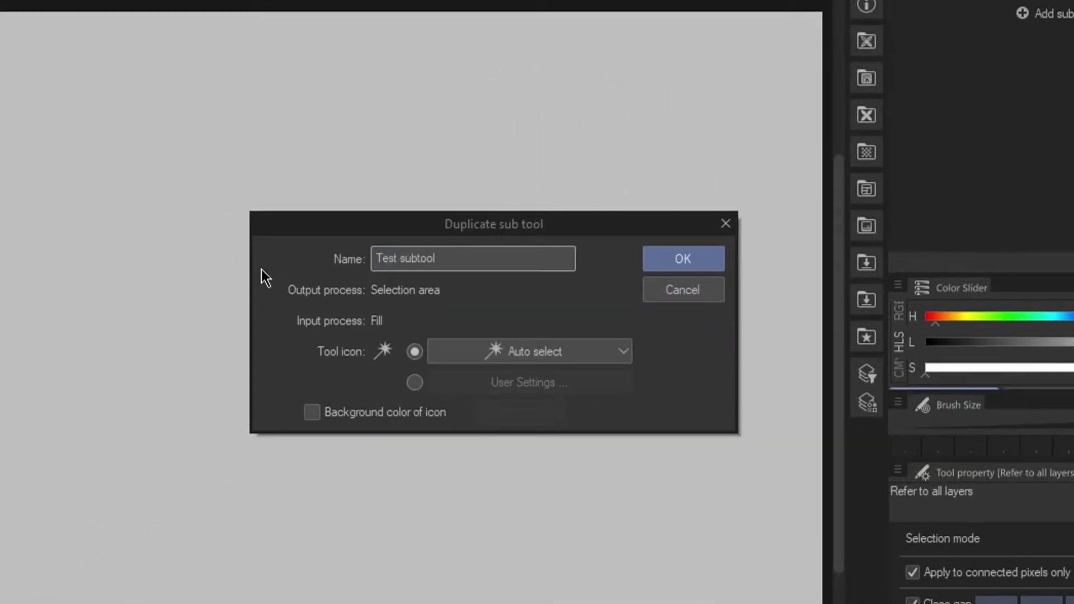
{"action": "key", "text": "Return"}
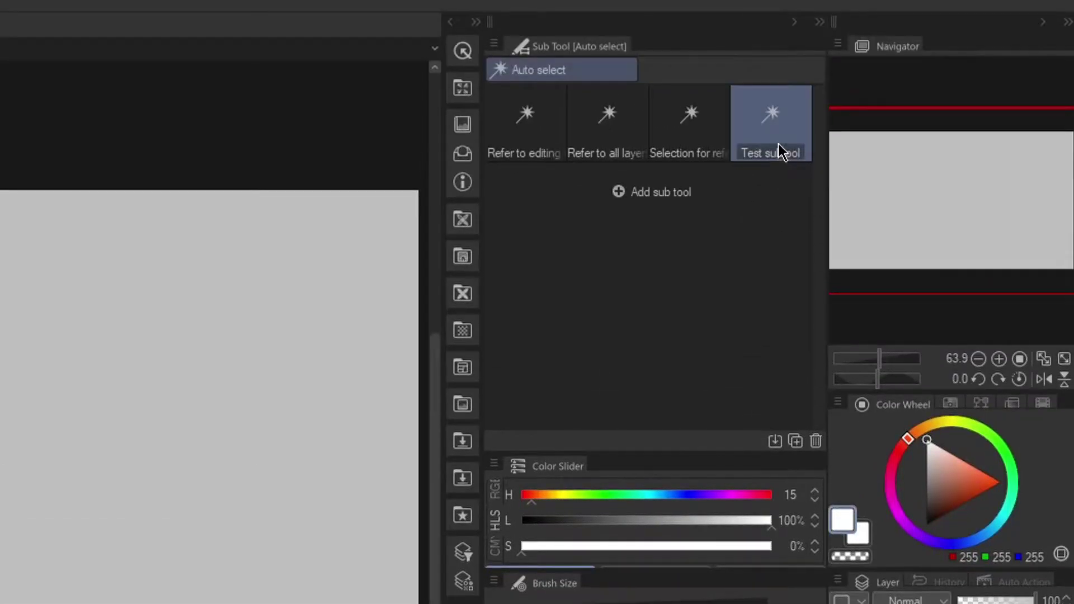
{"action": "right_click", "coordinate": [781, 136]}
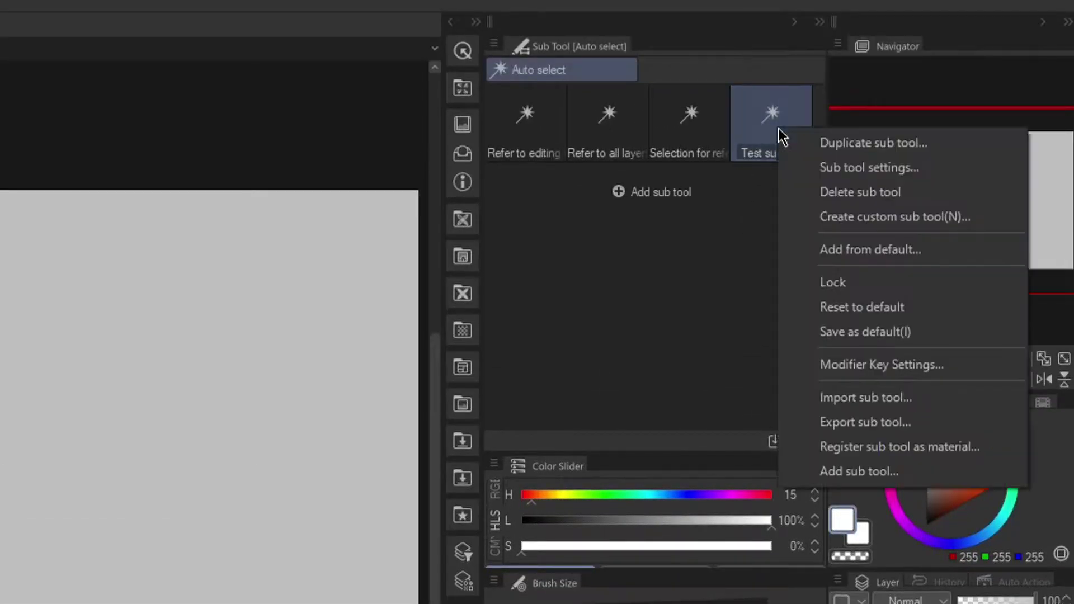
{"action": "left_click", "coordinate": [819, 282]}
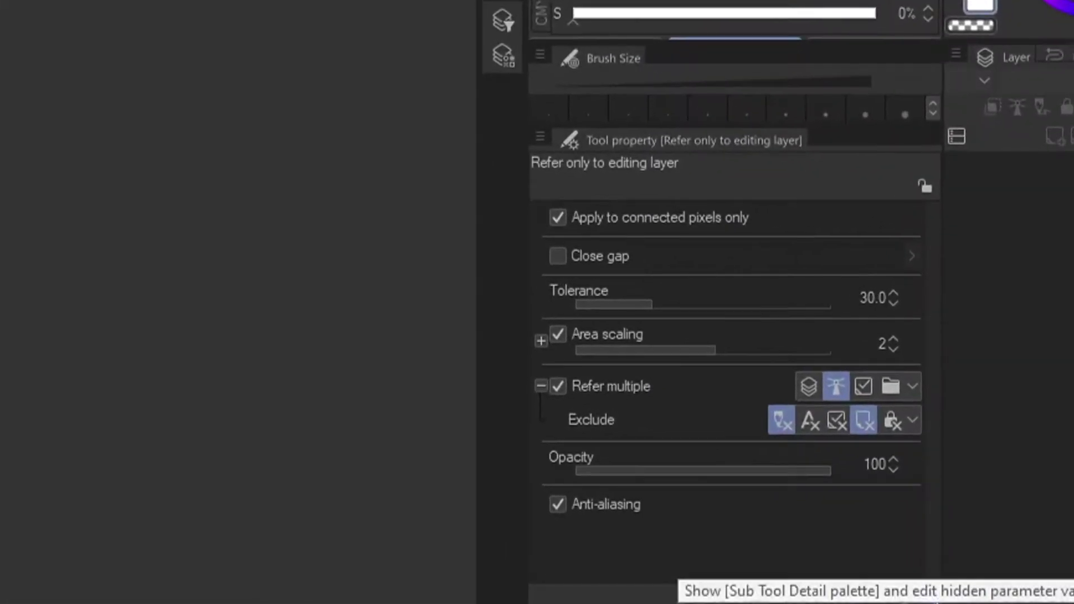
In the fill sub tool's detail settings, show Fill narrow areas and hide Tolerance from tool properties
{"action": "left_click", "coordinate": [929, 595]}
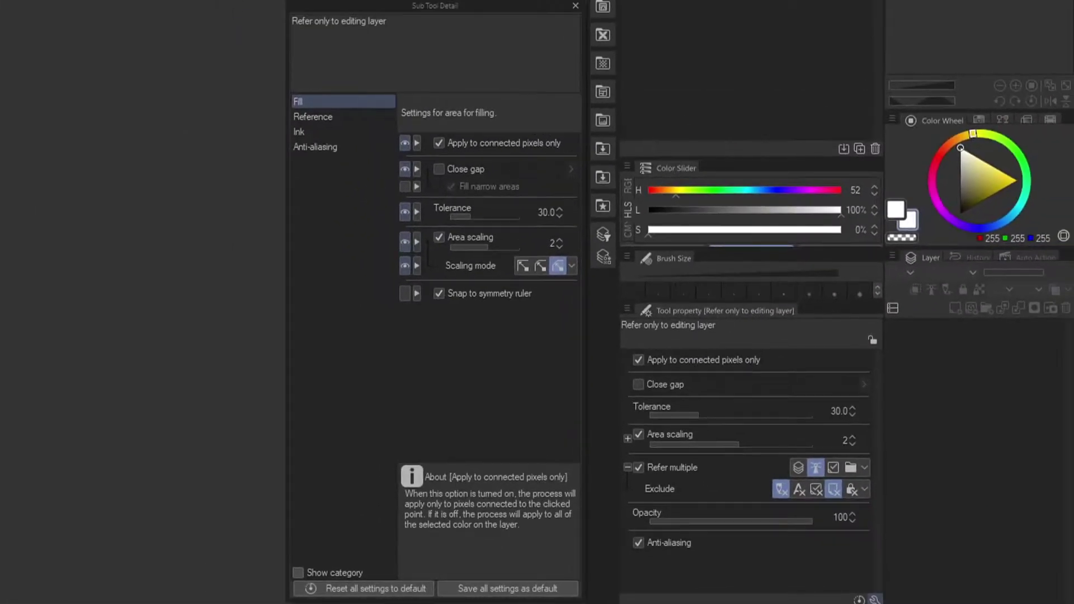
{"action": "left_click", "coordinate": [404, 144]}
{"action": "left_click", "coordinate": [404, 142]}
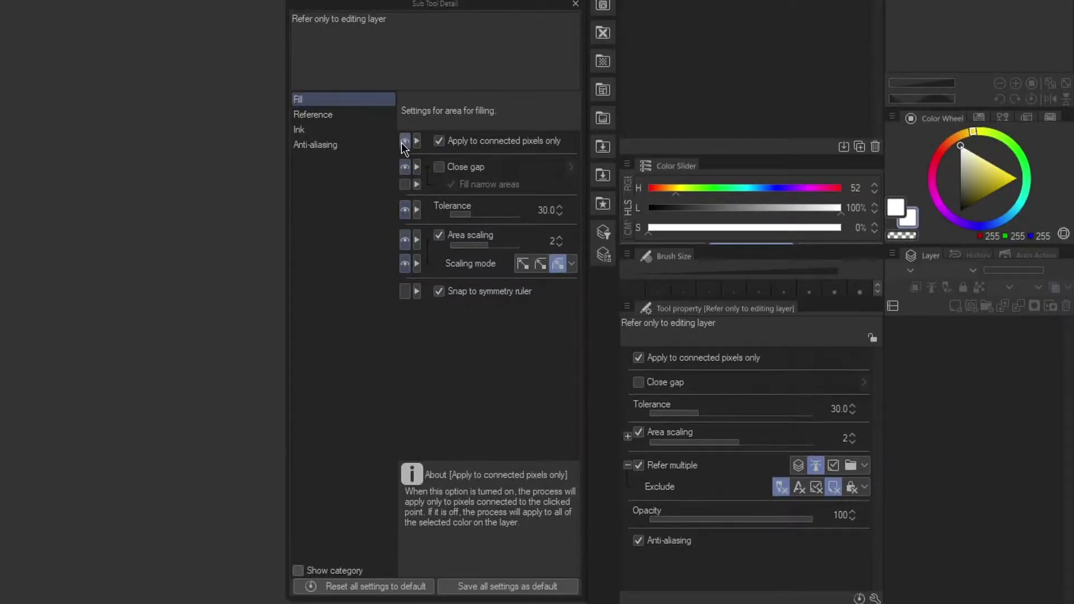
{"action": "left_click", "coordinate": [404, 167]}
{"action": "left_click", "coordinate": [403, 168]}
{"action": "left_click", "coordinate": [405, 184]}
{"action": "left_click", "coordinate": [404, 210]}
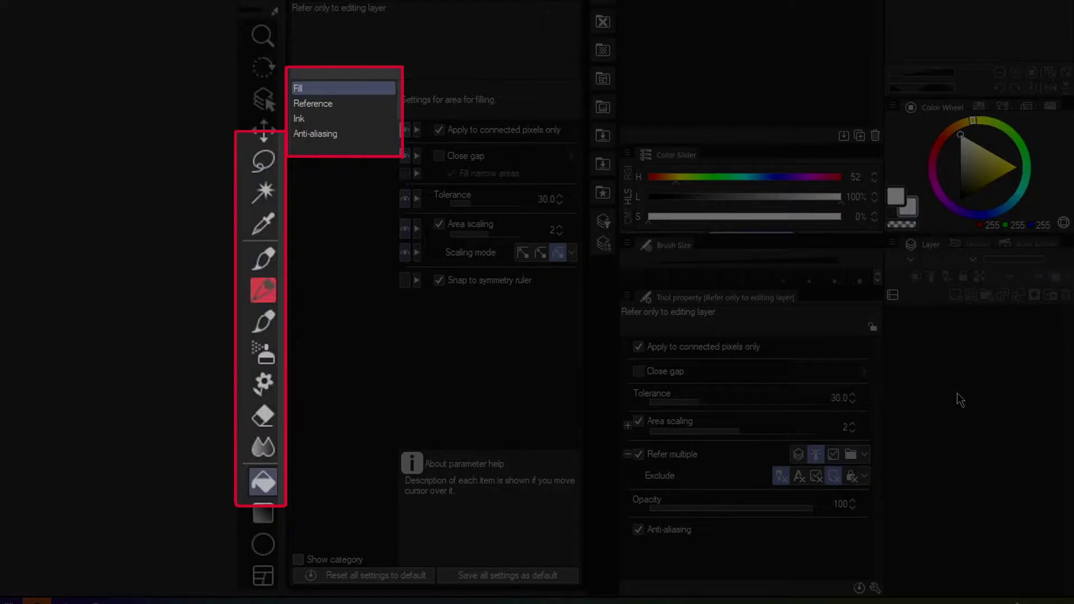
Cycle through the lasso, auto select and fill tools with the M, W and G shortcuts
{"action": "key", "text": "m"}
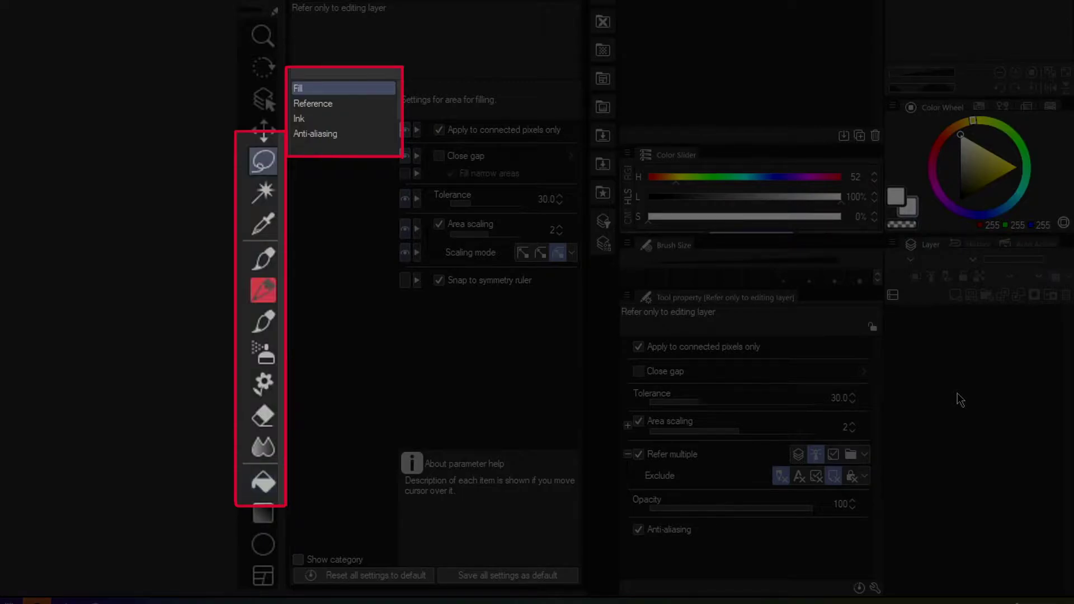
{"action": "key", "text": "w"}
{"action": "key", "text": "g"}
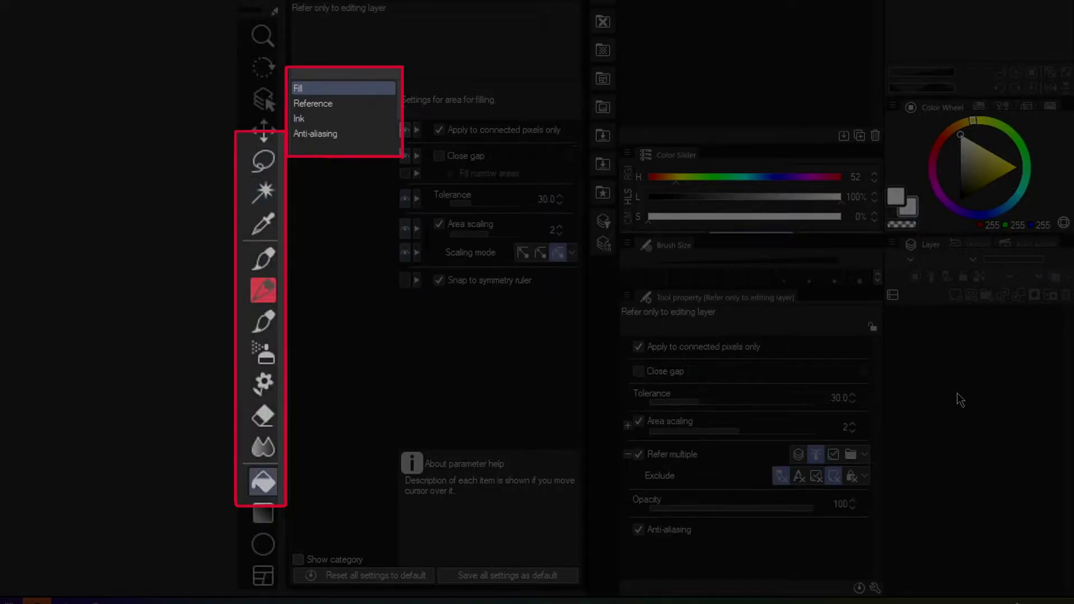
{"action": "key", "text": "m"}
{"action": "key", "text": "w"}
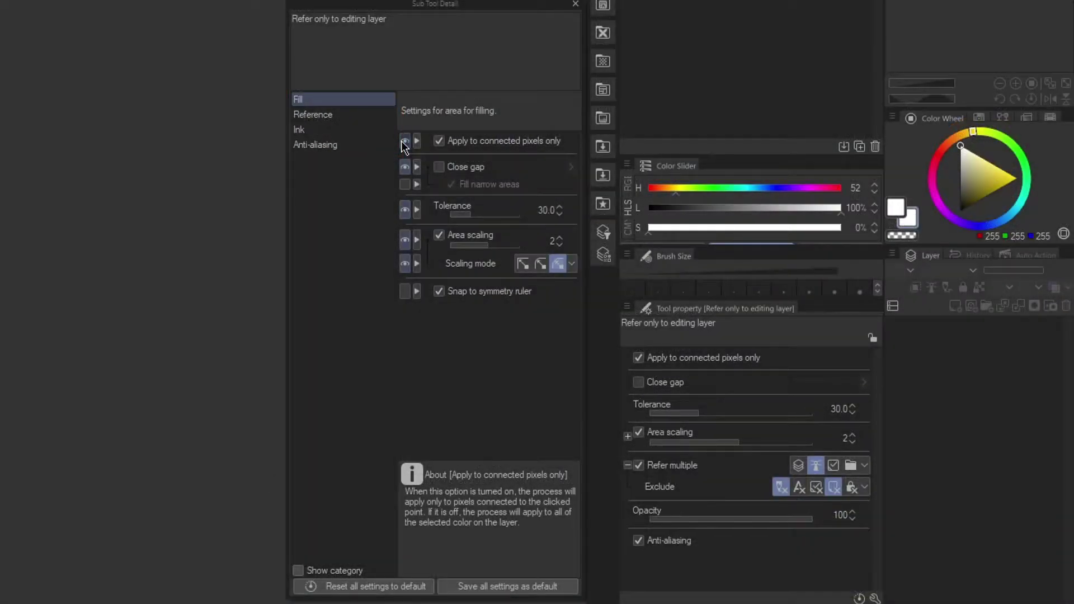
Toggle Apply to connected pixels only and Close gap visibility off and back on
{"action": "left_click", "coordinate": [404, 143]}
{"action": "left_click", "coordinate": [404, 142]}
{"action": "left_click", "coordinate": [404, 168]}
{"action": "left_click", "coordinate": [404, 167]}
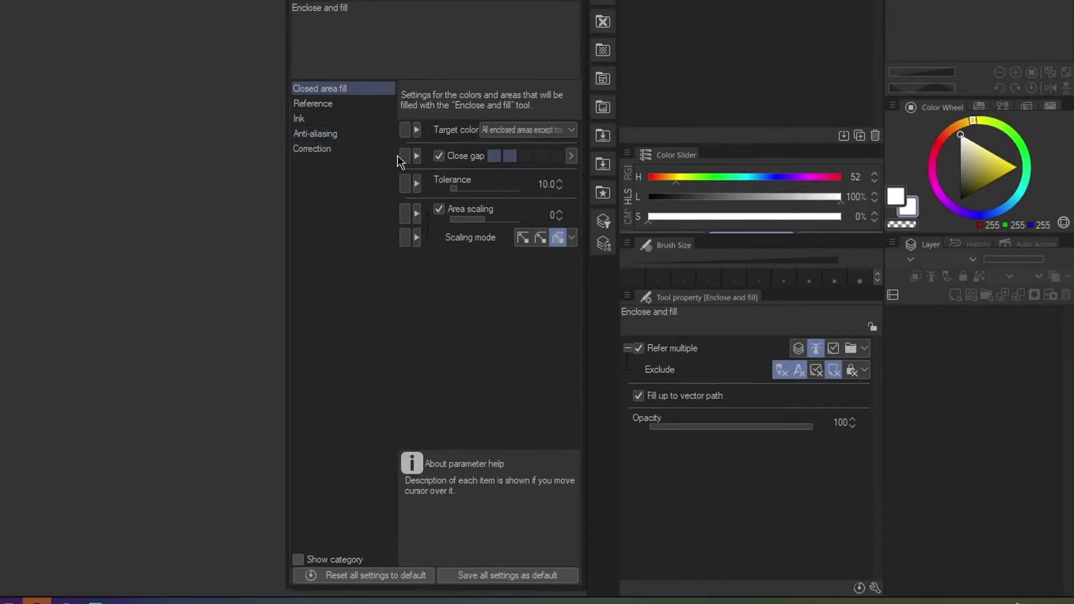
Show Target color, Close gap, Tolerance, Area scaling and Scaling mode in Enclose and fill properties
{"action": "left_click", "coordinate": [405, 130]}
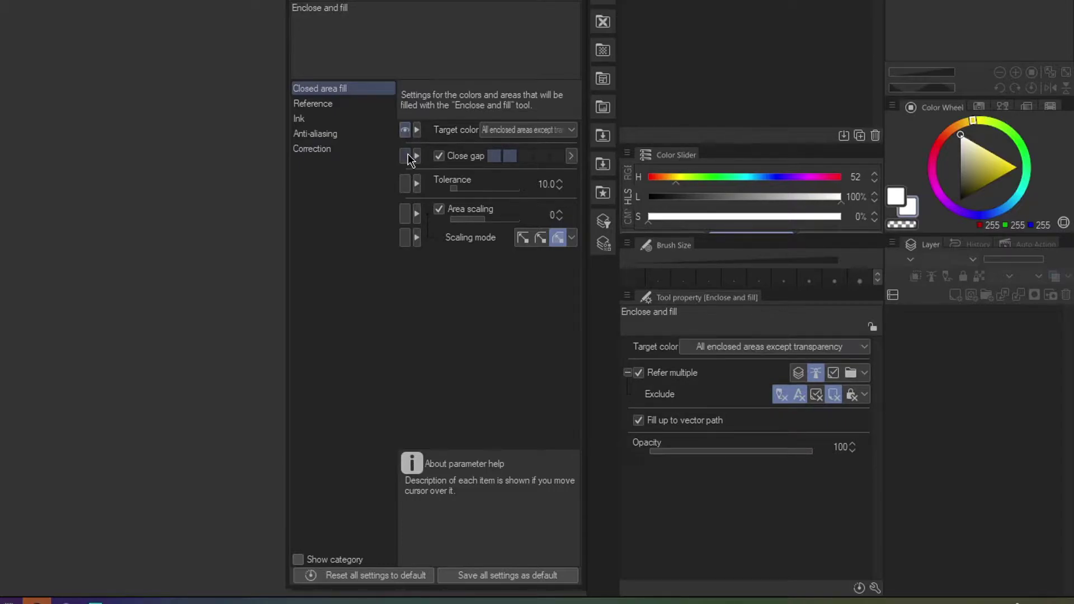
{"action": "left_click", "coordinate": [405, 156]}
{"action": "left_click", "coordinate": [405, 184]}
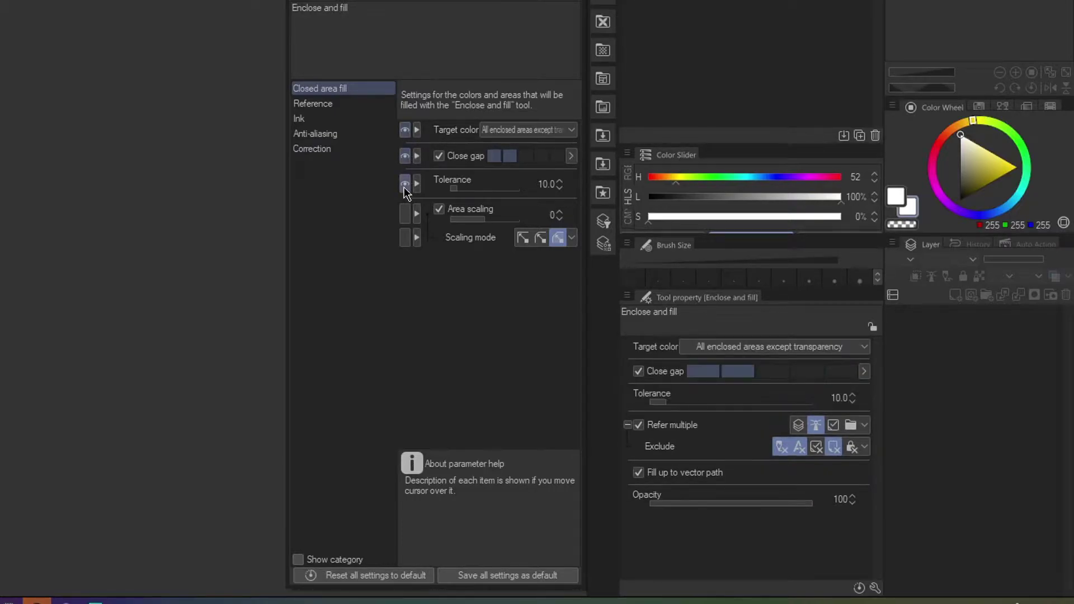
{"action": "left_click", "coordinate": [405, 214]}
{"action": "left_click", "coordinate": [405, 237]}
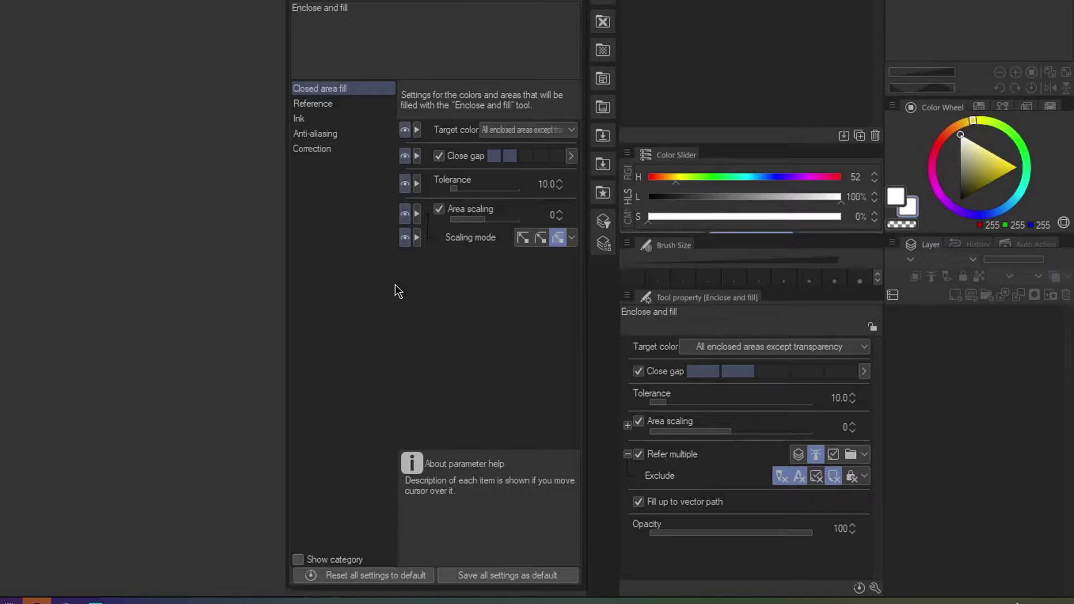
Show Refer multiple, Exclude and Fill up to vector path from the reference settings
{"action": "left_click", "coordinate": [303, 105]}
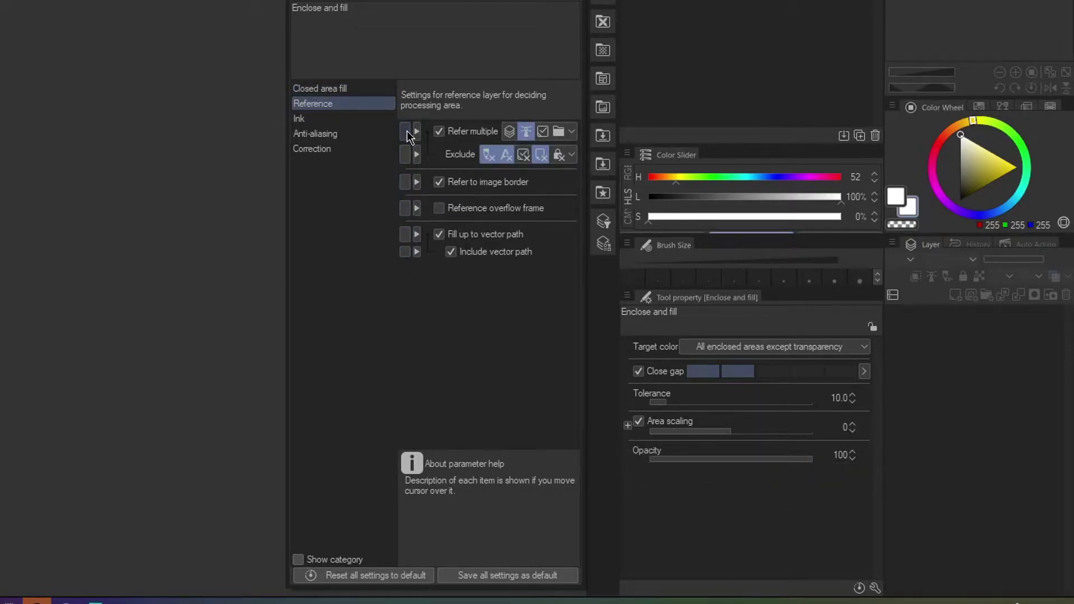
{"action": "left_click", "coordinate": [405, 132]}
{"action": "left_click", "coordinate": [406, 156]}
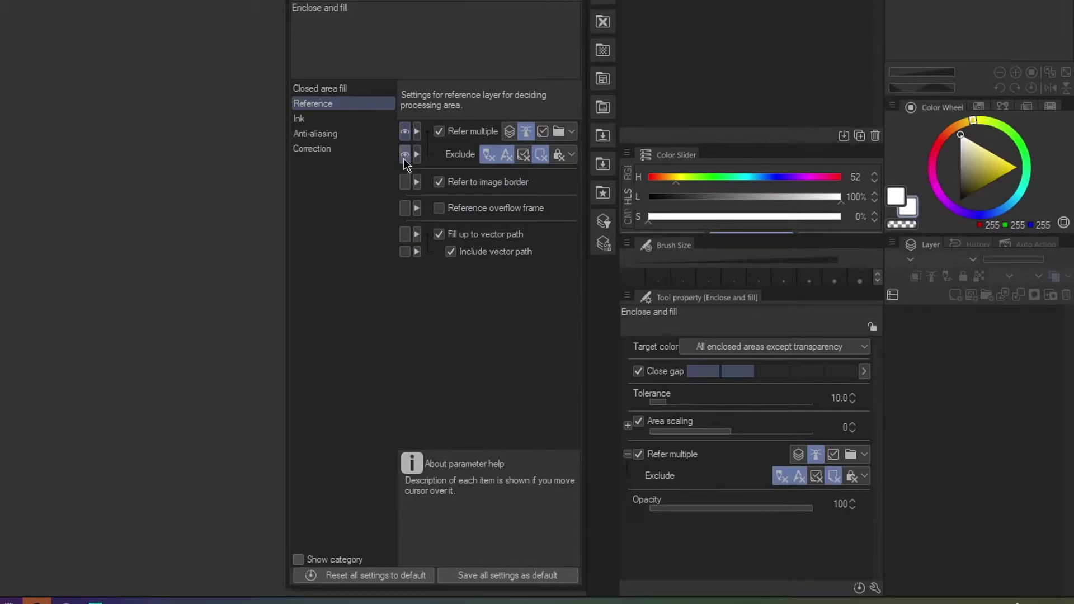
{"action": "left_click", "coordinate": [407, 234]}
Show Anti-aliasing in the Enclose and fill tool properties
{"action": "left_click", "coordinate": [357, 136]}
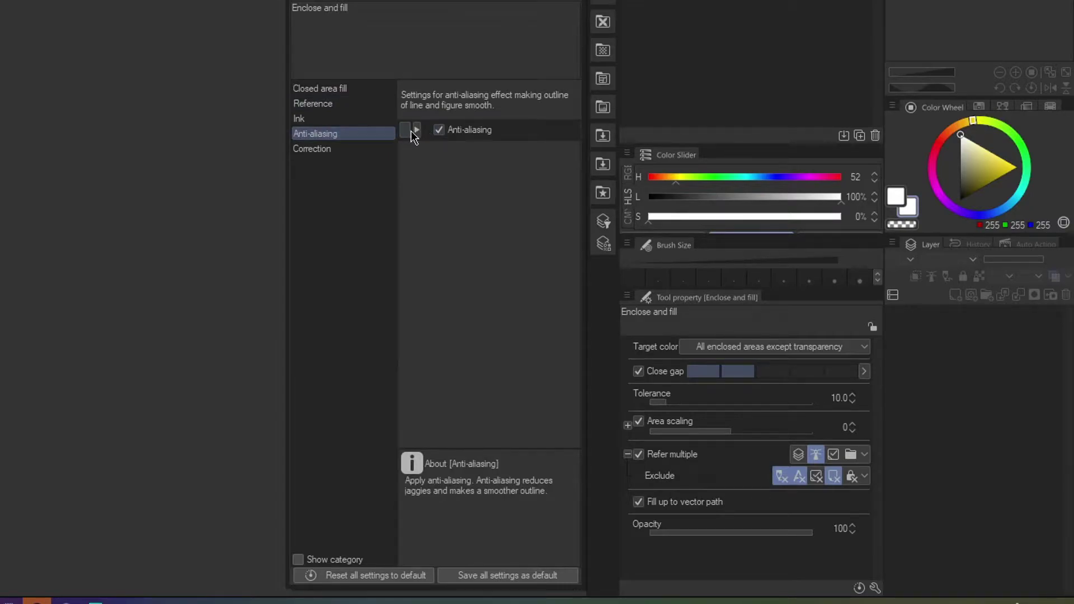
{"action": "left_click", "coordinate": [404, 132]}
{"action": "left_click", "coordinate": [405, 133]}
{"action": "left_click", "coordinate": [409, 133]}
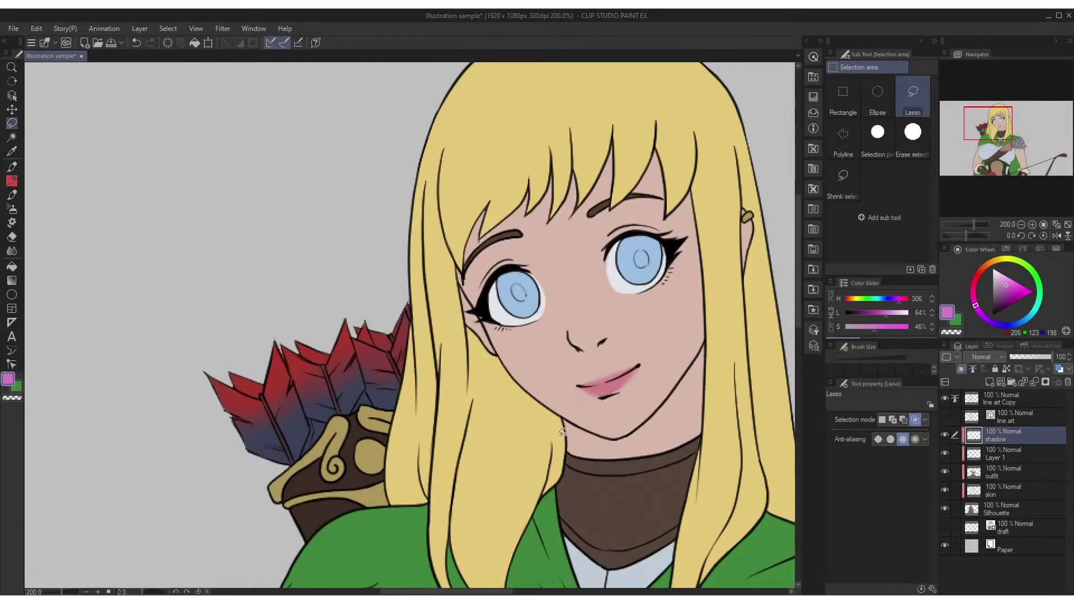
Lasso the cheek and chin shadow and fill it pinkish purple on a Multiply layer
{"action": "mouse_move", "coordinate": [562, 432]}
{"action": "left_mouse_down"}
{"action": "mouse_move", "coordinate": [718, 347]}
{"action": "mouse_move", "coordinate": [535, 402]}
{"action": "left_mouse_up"}
{"action": "left_click", "coordinate": [990, 357]}
{"action": "left_click", "coordinate": [987, 78]}
{"action": "key", "text": "g"}
{"action": "left_click", "coordinate": [998, 286]}
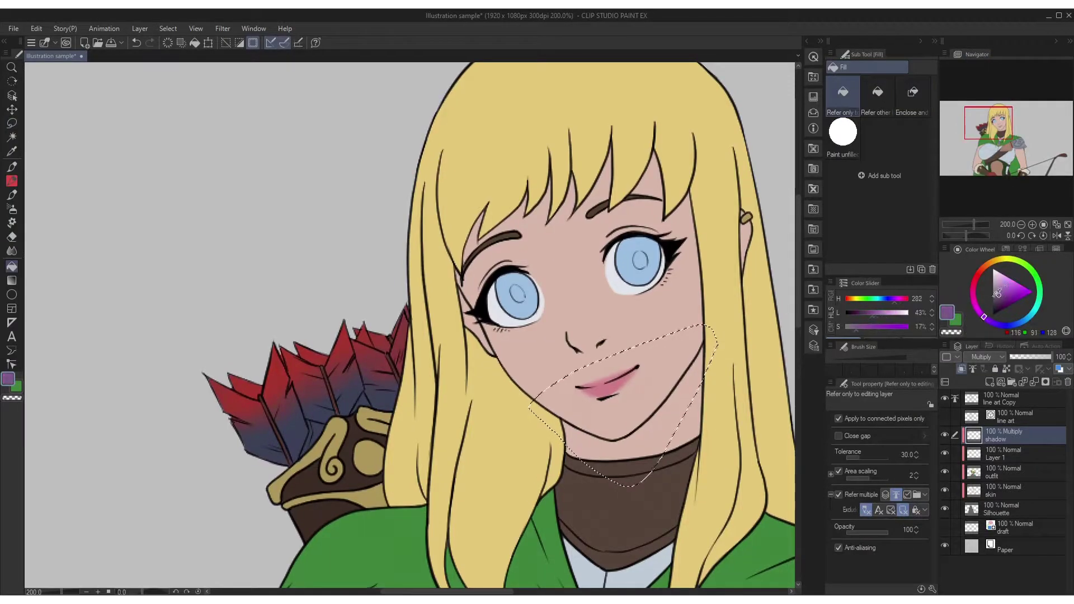
{"action": "left_click", "coordinate": [665, 419]}
{"action": "key", "text": "ctrl+z"}
{"action": "left_click", "coordinate": [997, 286]}
{"action": "left_click", "coordinate": [665, 419]}
{"action": "key", "text": "ctrl+z"}
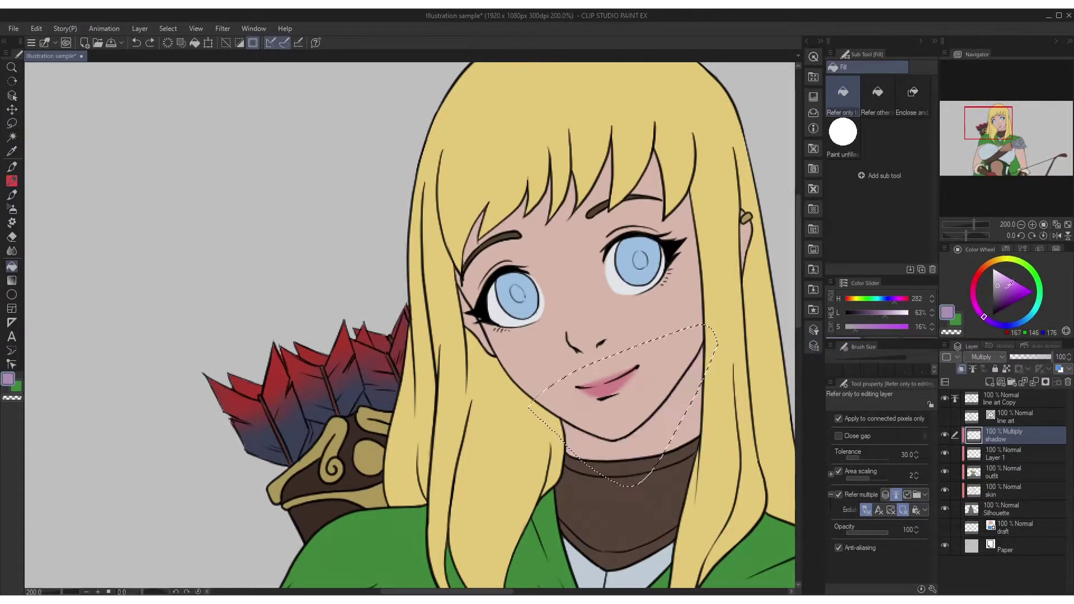
{"action": "left_click", "coordinate": [973, 298]}
{"action": "left_click", "coordinate": [998, 285]}
{"action": "left_click", "coordinate": [666, 419]}
{"action": "key", "text": "ctrl+d"}
Lasso and fill shadows under the nose and on the lower lip
{"action": "mouse_move", "coordinate": [716, 372]}
{"action": "left_mouse_down"}
{"action": "mouse_move", "coordinate": [706, 461]}
{"action": "mouse_move", "coordinate": [724, 412]}
{"action": "left_mouse_up"}
{"action": "key", "text": "m"}
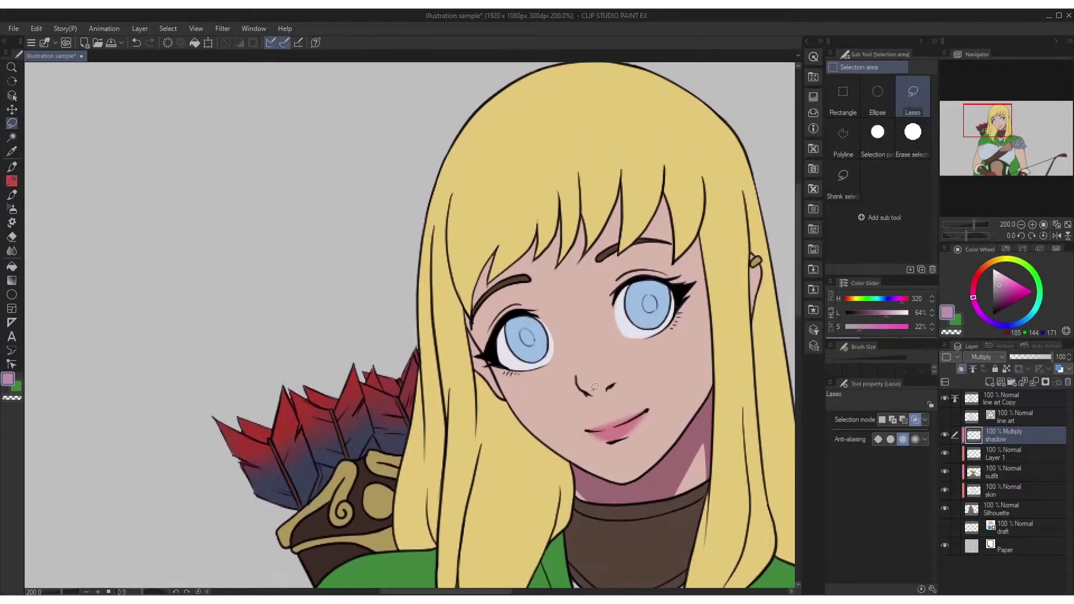
{"action": "mouse_move", "coordinate": [576, 377]}
{"action": "left_mouse_down"}
{"action": "mouse_move", "coordinate": [614, 373]}
{"action": "mouse_move", "coordinate": [611, 397]}
{"action": "mouse_move", "coordinate": [581, 391]}
{"action": "left_mouse_up"}
{"action": "left_click", "coordinate": [637, 424]}
{"action": "key", "text": "ctrl+d"}
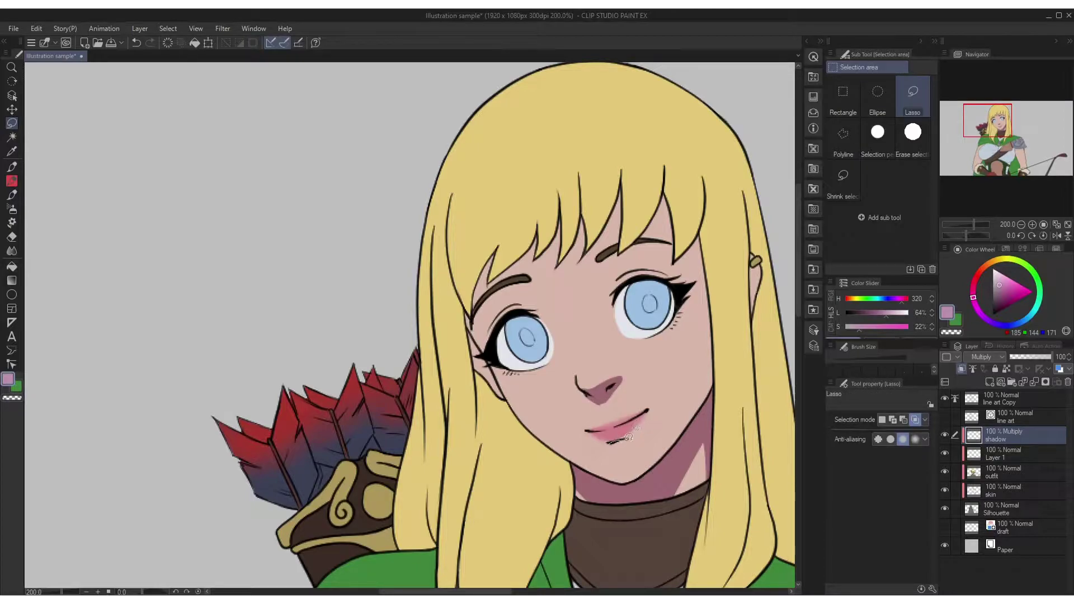
{"action": "key", "text": "ctrl+d"}
{"action": "mouse_move", "coordinate": [629, 437]}
{"action": "left_mouse_down"}
{"action": "mouse_move", "coordinate": [615, 442]}
{"action": "mouse_move", "coordinate": [671, 450]}
{"action": "mouse_move", "coordinate": [632, 488]}
{"action": "mouse_move", "coordinate": [593, 478]}
{"action": "left_mouse_up"}
{"action": "left_click", "coordinate": [626, 461]}
{"action": "key", "text": "ctrl+d"}
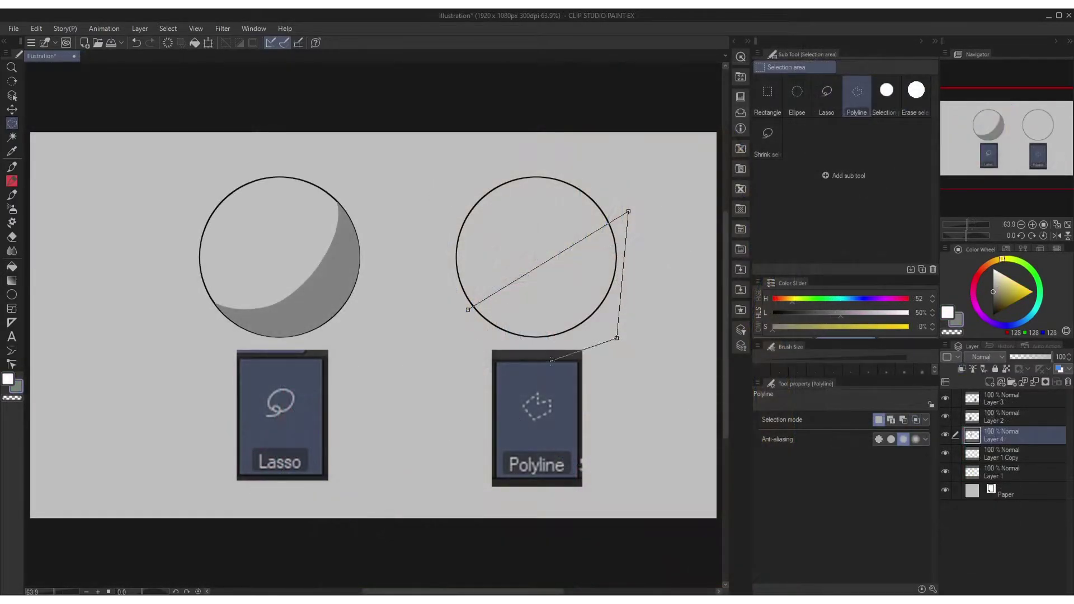
Polyline-select the lower-right part of the right test circle and fill it grey
{"action": "left_click", "coordinate": [537, 364]}
{"action": "left_click", "coordinate": [472, 337]}
{"action": "left_click", "coordinate": [468, 309]}
{"action": "key", "text": "g"}
{"action": "left_click", "coordinate": [556, 297]}
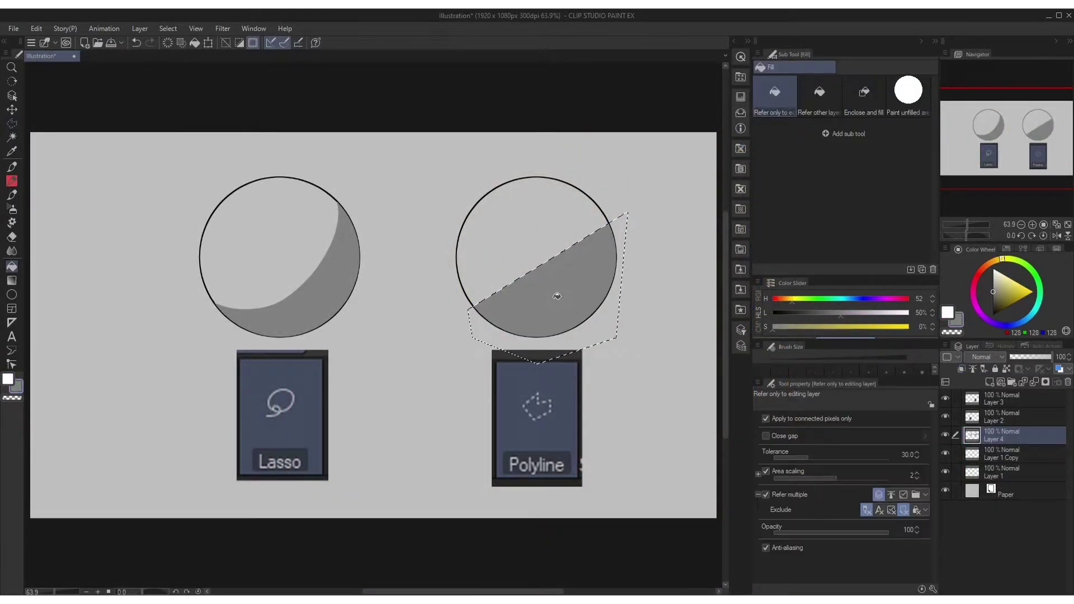
{"action": "key", "text": "ctrl+d"}
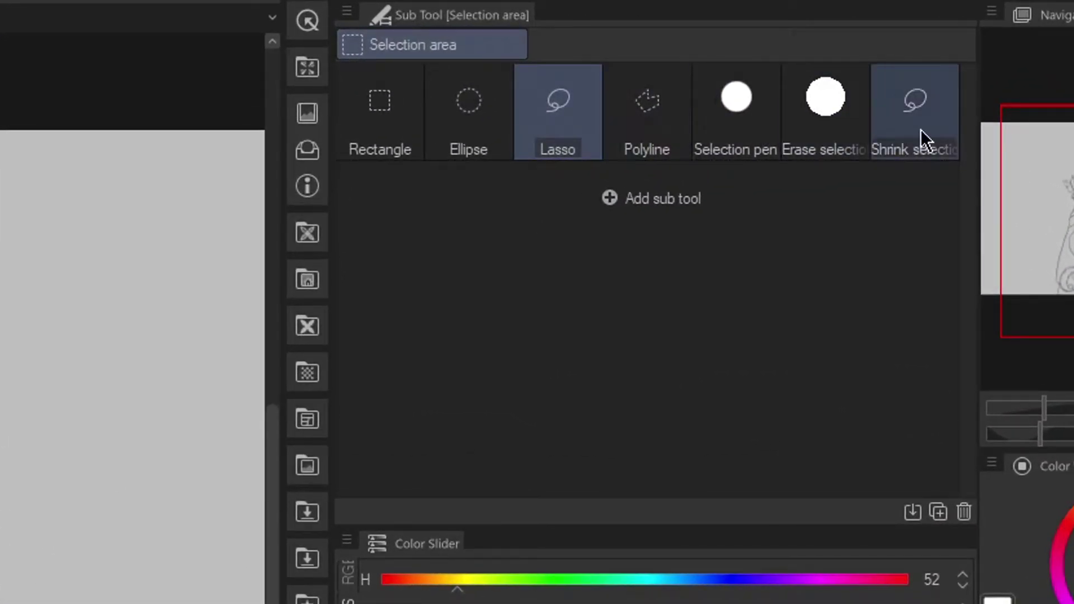
Shrink-select the archer, targeting all enclosed areas except transparency
{"action": "left_click", "coordinate": [921, 132]}
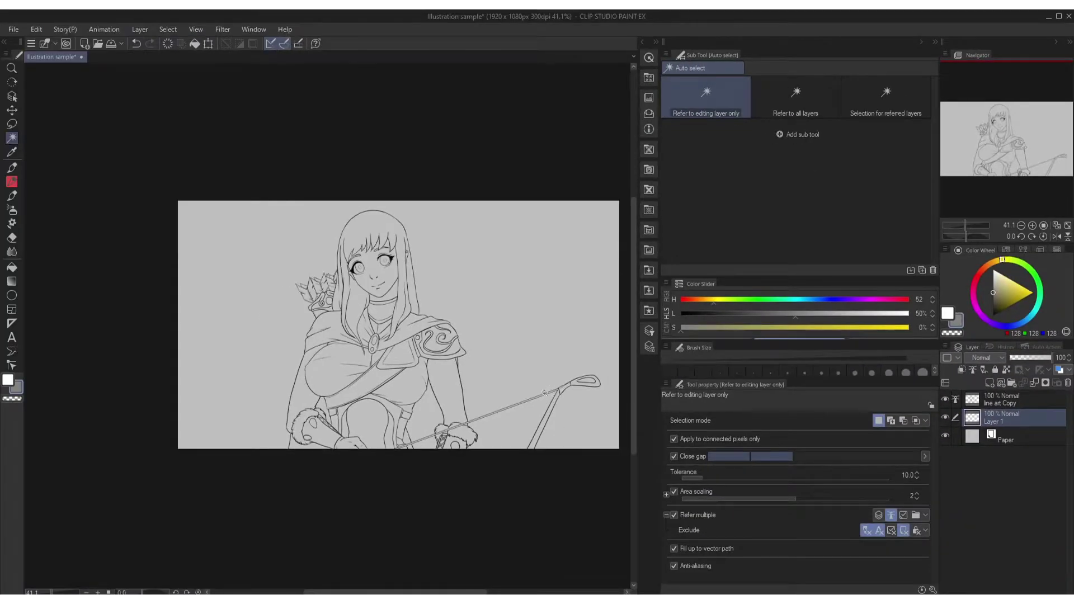
{"action": "left_click", "coordinate": [530, 344]}
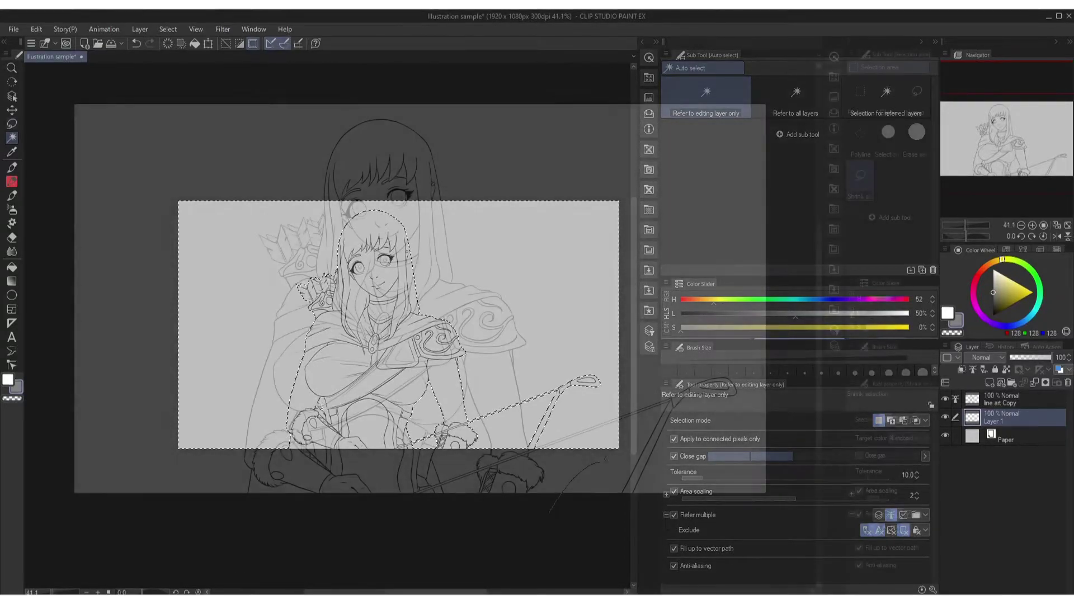
{"action": "mouse_move", "coordinate": [549, 512]}
{"action": "left_mouse_down"}
{"action": "mouse_move", "coordinate": [626, 523]}
{"action": "mouse_move", "coordinate": [728, 422]}
{"action": "mouse_move", "coordinate": [702, 336]}
{"action": "mouse_move", "coordinate": [564, 243]}
{"action": "mouse_move", "coordinate": [459, 110]}
{"action": "mouse_move", "coordinate": [250, 179]}
{"action": "mouse_move", "coordinate": [233, 319]}
{"action": "mouse_move", "coordinate": [258, 529]}
{"action": "mouse_move", "coordinate": [529, 529]}
{"action": "mouse_move", "coordinate": [553, 513]}
{"action": "left_mouse_up"}
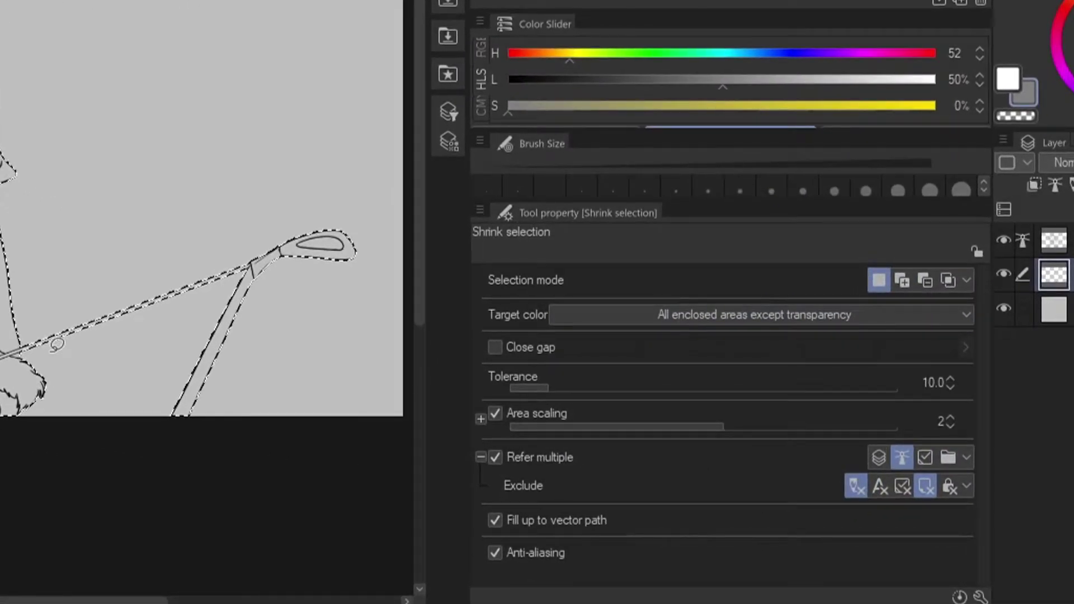
{"action": "left_click", "coordinate": [965, 314]}
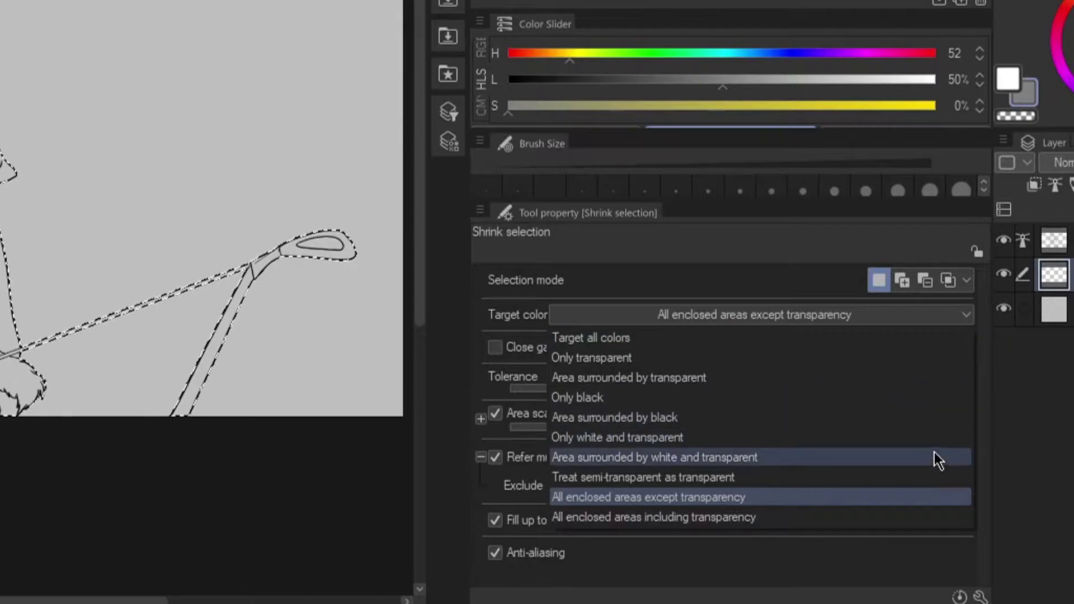
{"action": "left_click", "coordinate": [938, 497]}
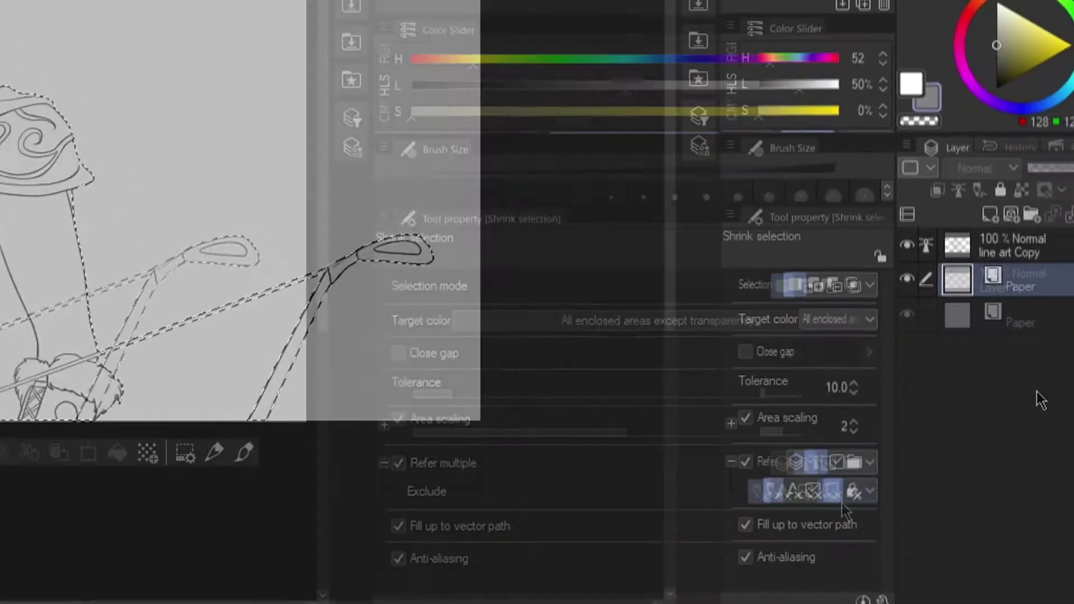
Add a layer named Silhouette, fill the selection grey, and hide the selection launcher
{"action": "left_click", "coordinate": [917, 218]}
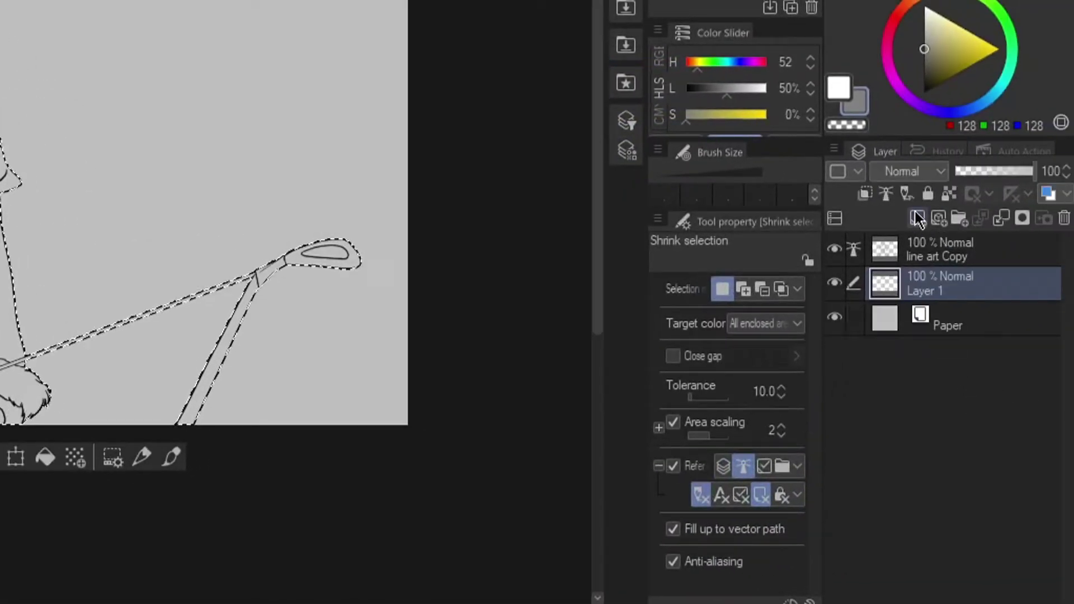
{"action": "double_click", "coordinate": [940, 297]}
{"action": "type", "text": "Shad"}
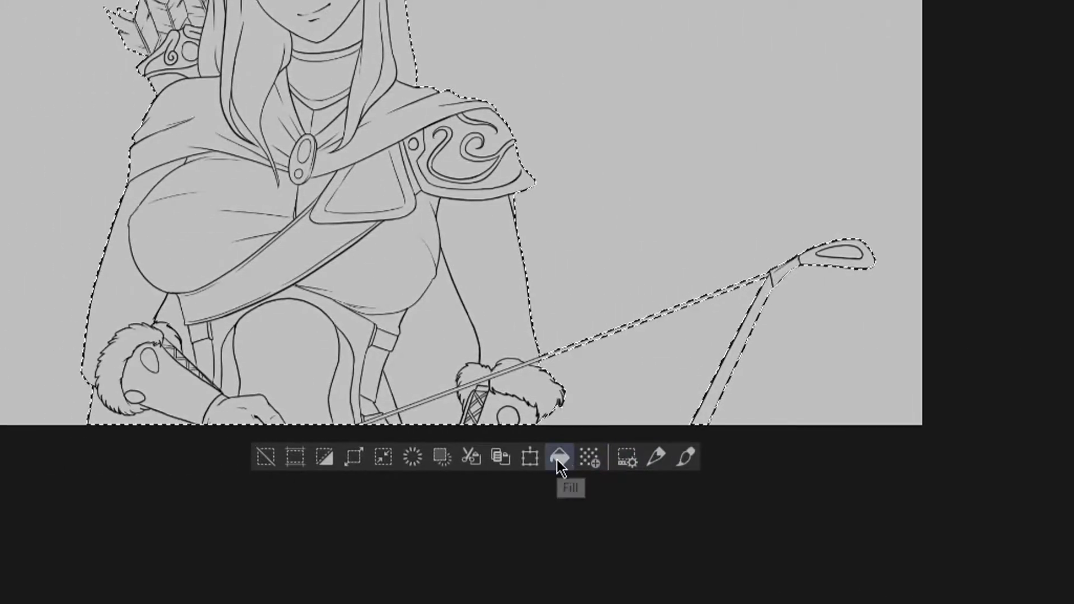
{"action": "left_click", "coordinate": [558, 457]}
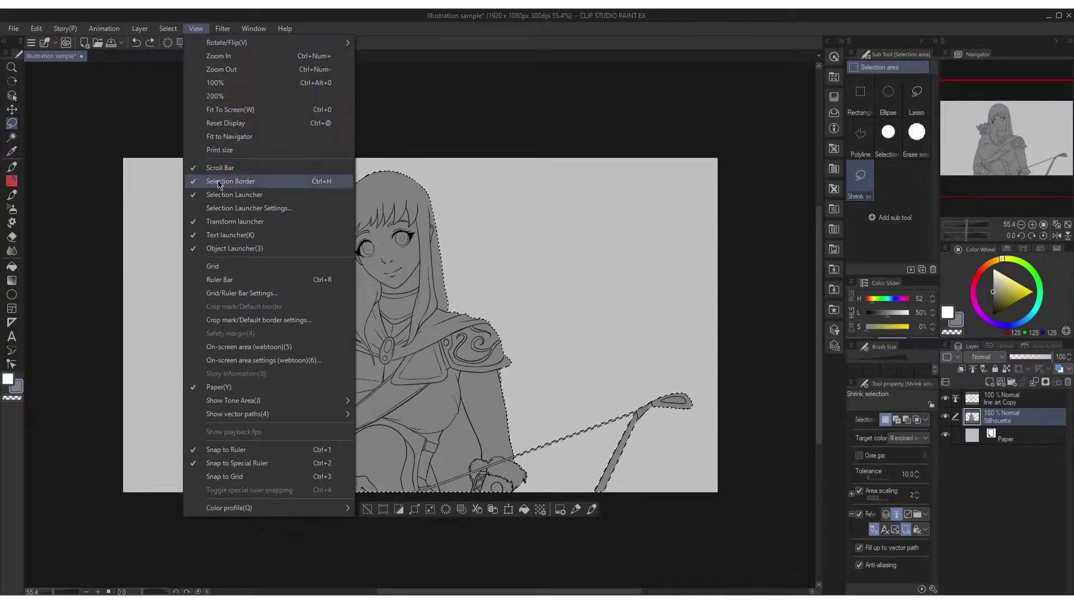
{"action": "left_click", "coordinate": [134, 65]}
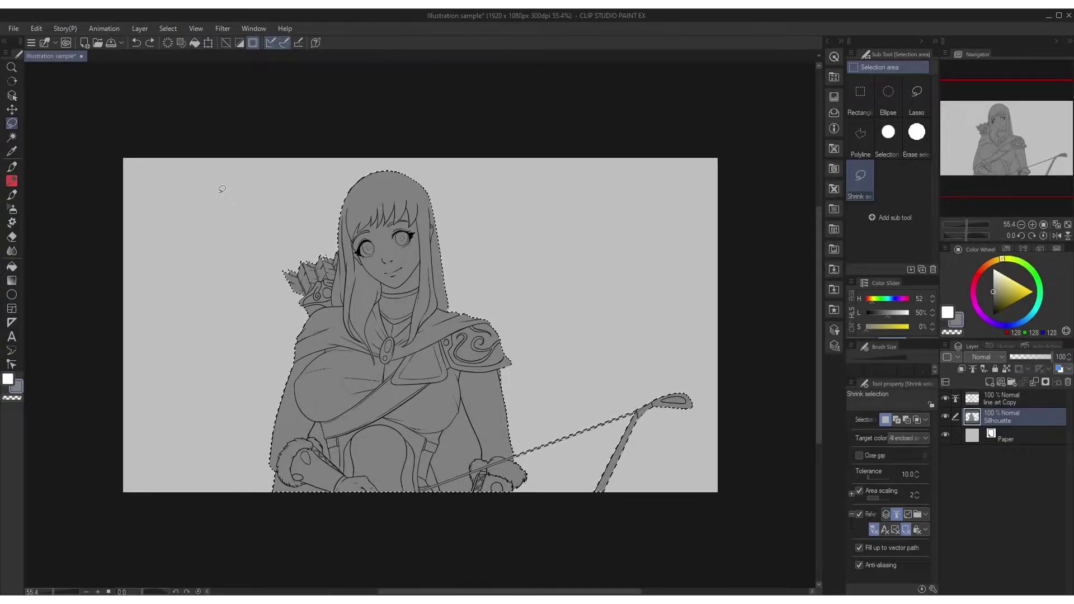
{"action": "key", "text": "Delete"}
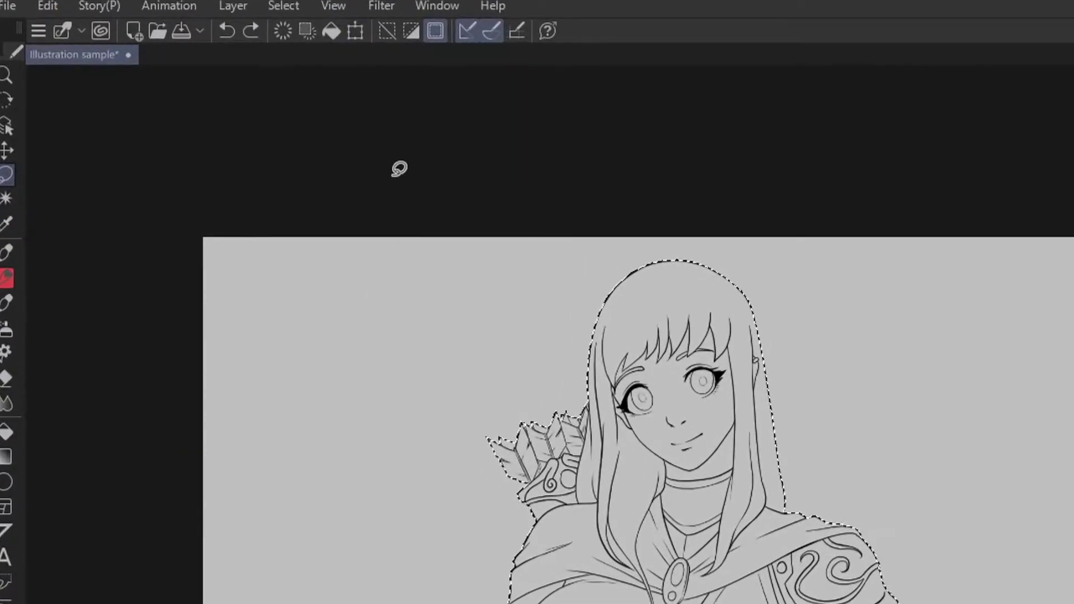
{"action": "left_click", "coordinate": [332, 31]}
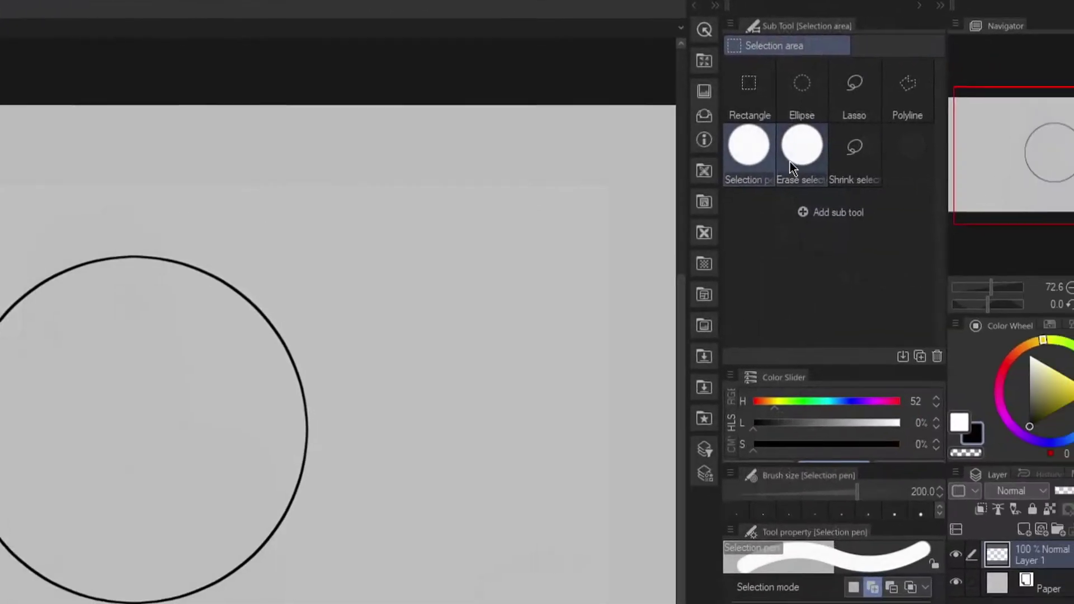
Paint a selection over the big circle with Selection pen and erase a diagonal band
{"action": "left_click", "coordinate": [804, 152]}
{"action": "left_click", "coordinate": [755, 168]}
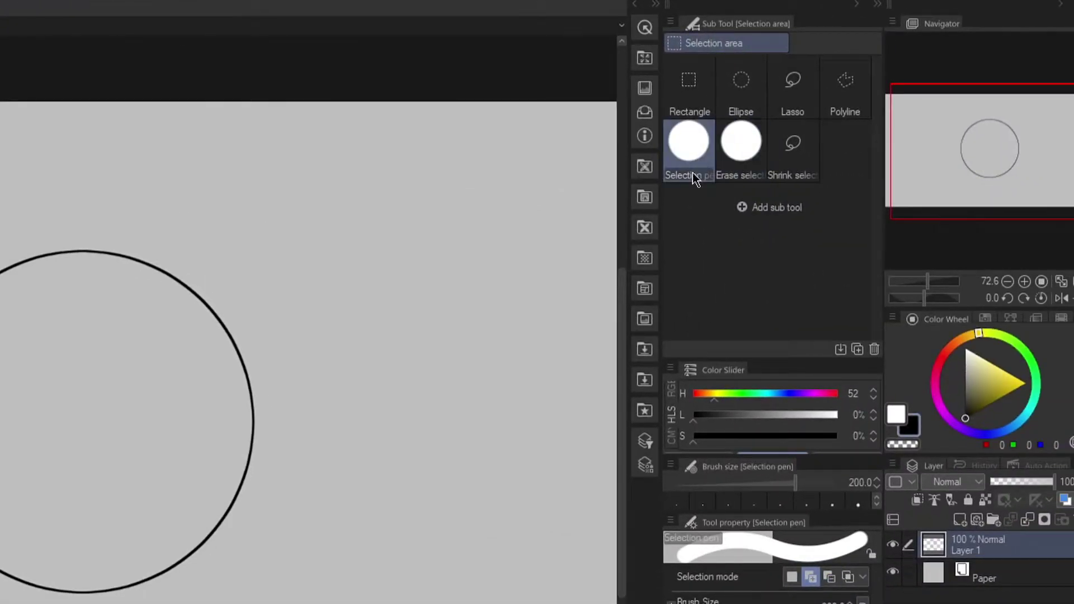
{"action": "mouse_move", "coordinate": [195, 408]}
{"action": "left_mouse_down"}
{"action": "mouse_move", "coordinate": [138, 319]}
{"action": "mouse_move", "coordinate": [2, 467]}
{"action": "mouse_move", "coordinate": [144, 399]}
{"action": "left_mouse_up"}
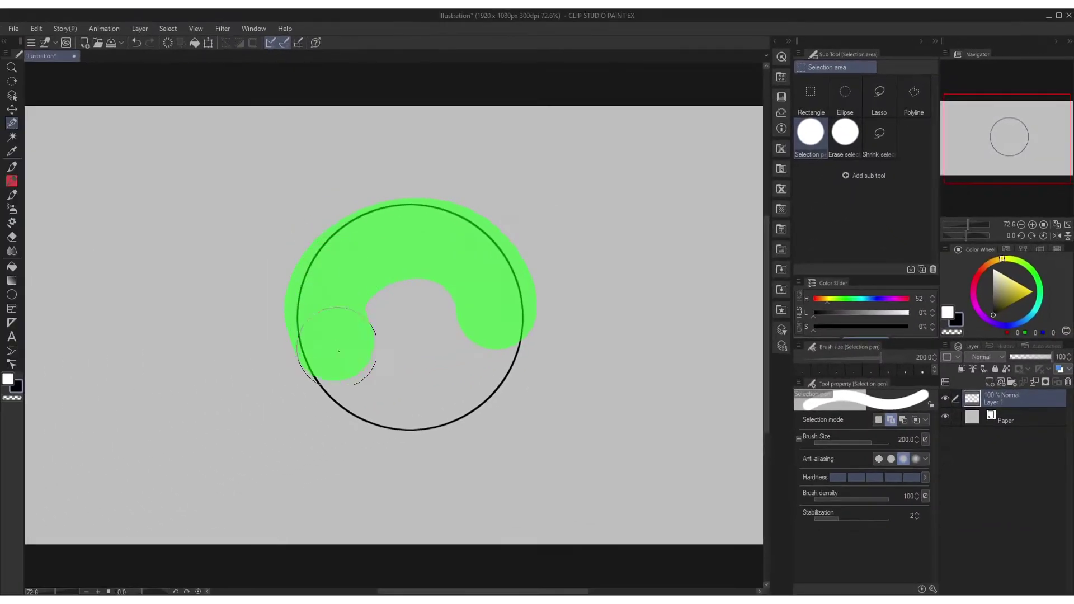
{"action": "mouse_move", "coordinate": [450, 302]}
{"action": "left_mouse_down"}
{"action": "mouse_move", "coordinate": [407, 339]}
{"action": "mouse_move", "coordinate": [432, 324]}
{"action": "left_mouse_up"}
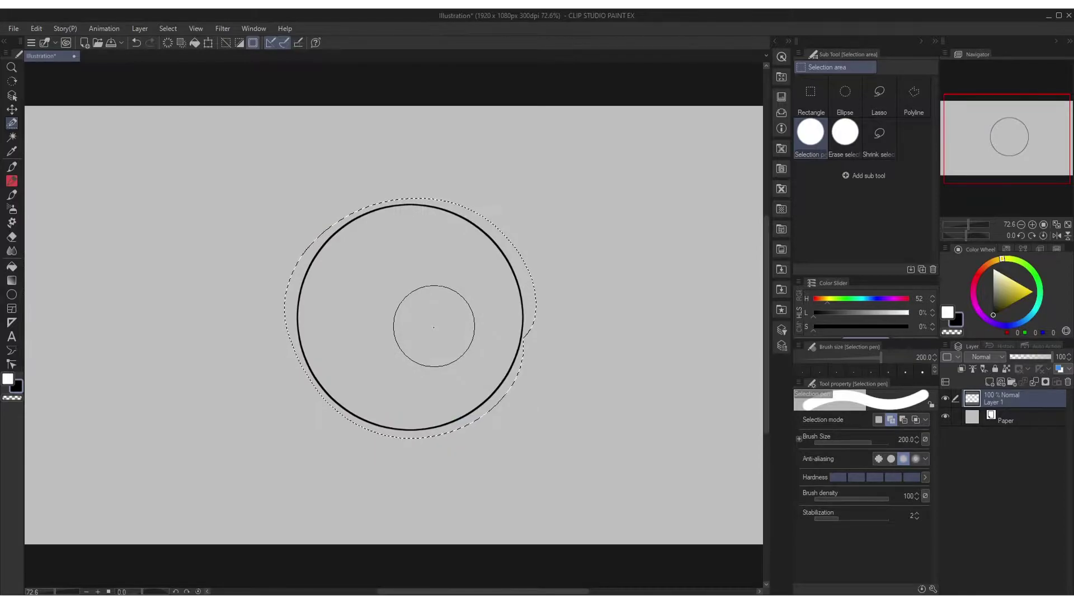
{"action": "left_click", "coordinate": [844, 135]}
{"action": "left_click_drag", "start_coordinate": [522, 235], "coordinate": [329, 398]}
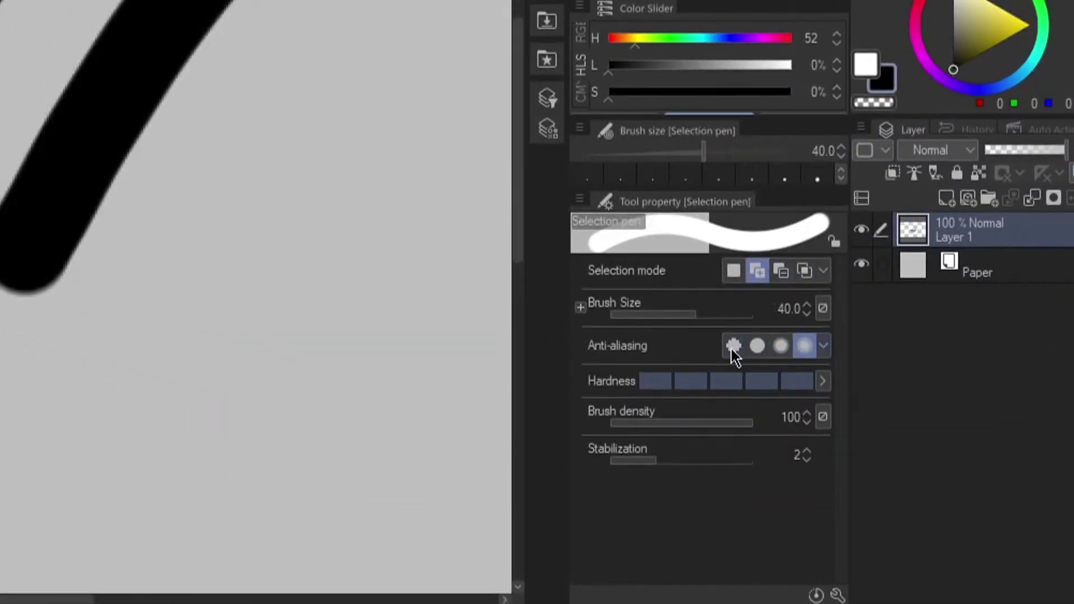
Set the selection pen's anti-aliasing to strong
{"action": "left_click", "coordinate": [879, 458]}
{"action": "left_click", "coordinate": [760, 351]}
{"action": "left_click", "coordinate": [780, 350]}
{"action": "left_click", "coordinate": [805, 347]}
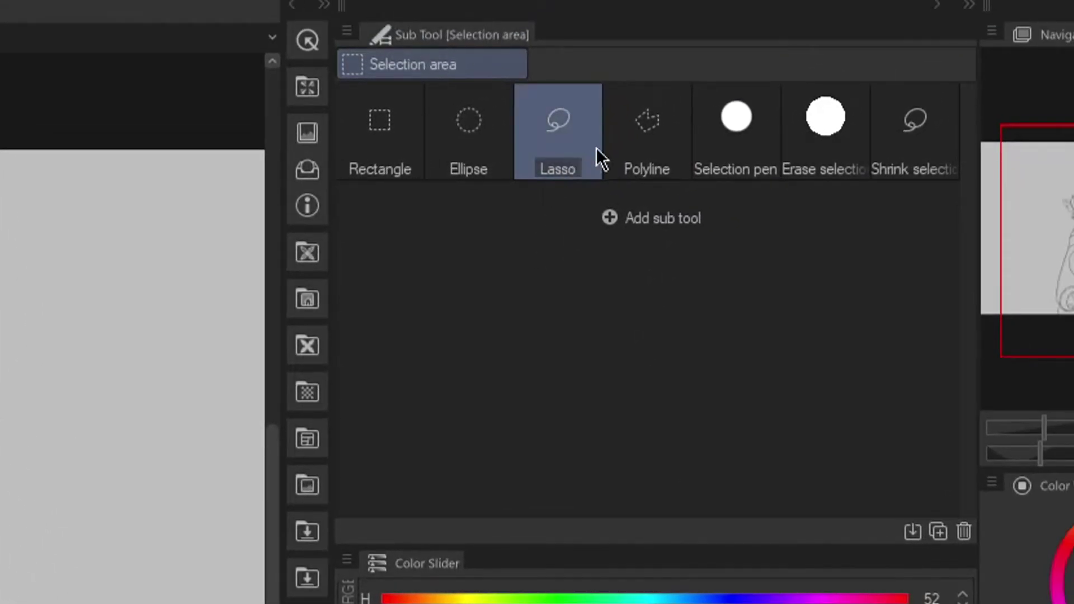
Set Shrink selection to target areas surrounded by black and loop the ring and armour swirl
{"action": "left_click", "coordinate": [919, 158]}
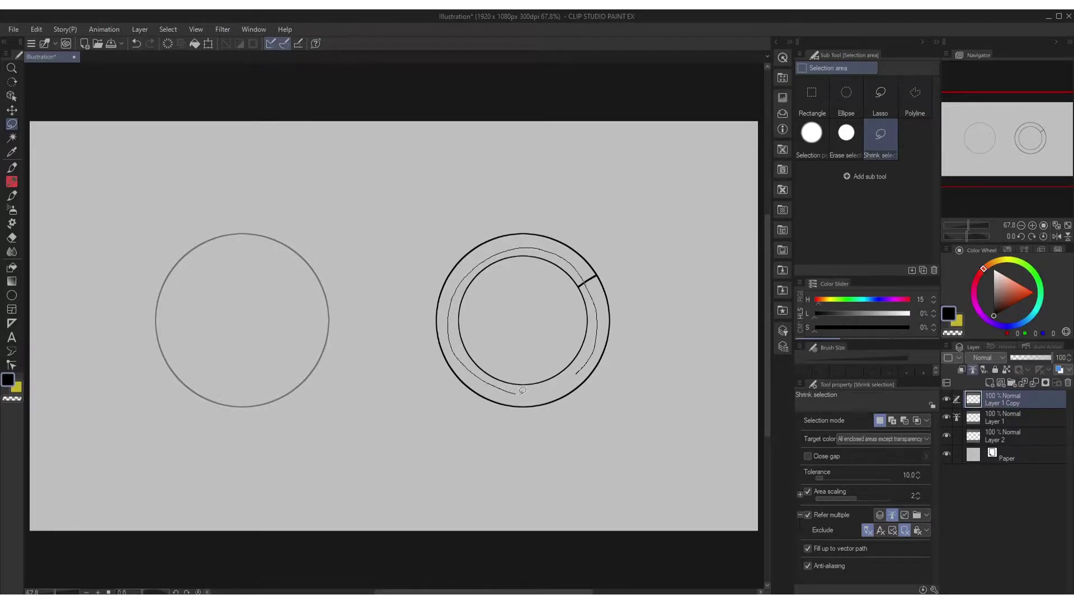
{"action": "left_click_drag", "start_coordinate": [576, 374], "coordinate": [579, 369]}
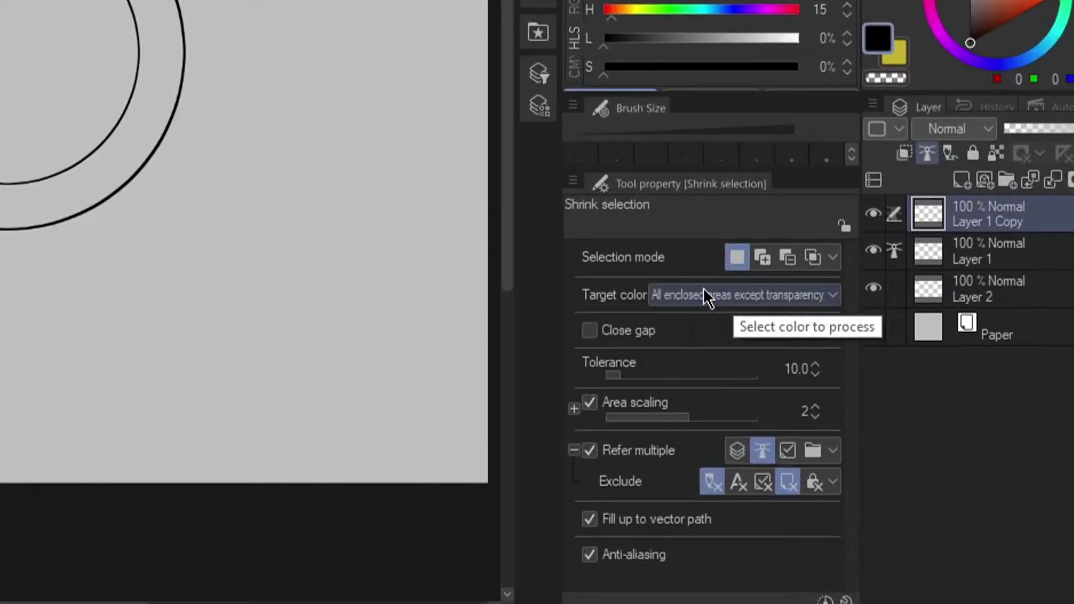
{"action": "left_click", "coordinate": [877, 440]}
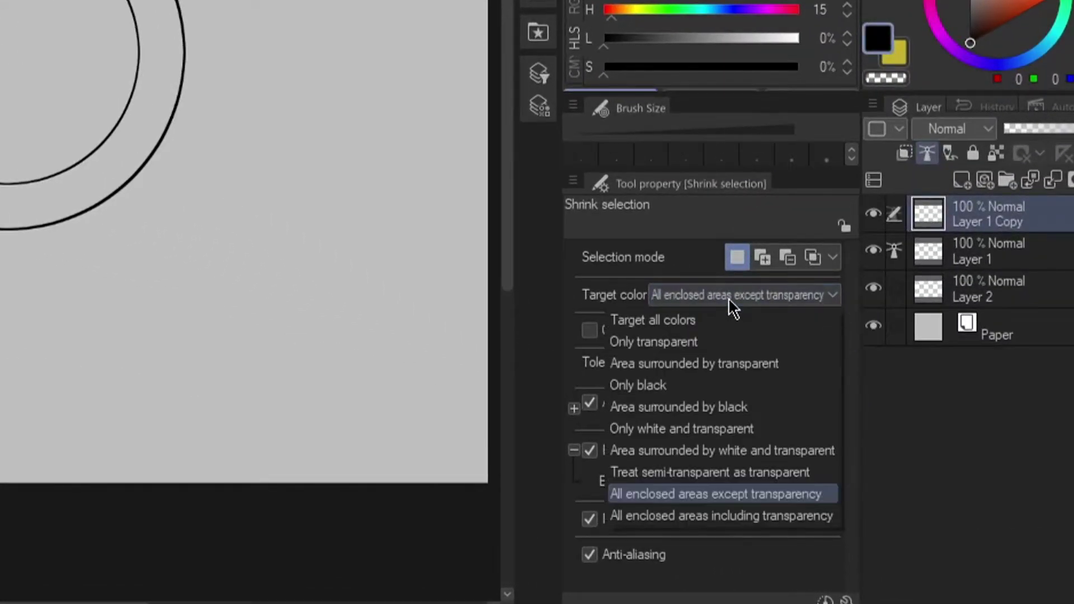
{"action": "left_click", "coordinate": [702, 410]}
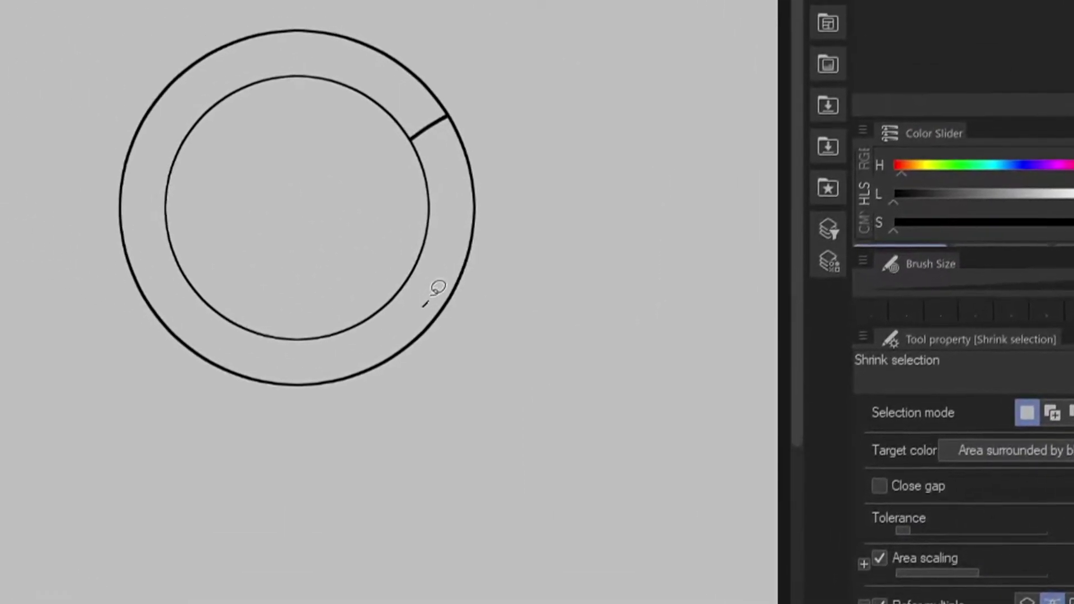
{"action": "mouse_move", "coordinate": [508, 353]}
{"action": "left_mouse_down"}
{"action": "mouse_move", "coordinate": [551, 239]}
{"action": "mouse_move", "coordinate": [495, 150]}
{"action": "mouse_move", "coordinate": [375, 96]}
{"action": "mouse_move", "coordinate": [250, 199]}
{"action": "mouse_move", "coordinate": [305, 378]}
{"action": "mouse_move", "coordinate": [466, 382]}
{"action": "mouse_move", "coordinate": [507, 353]}
{"action": "left_mouse_up"}
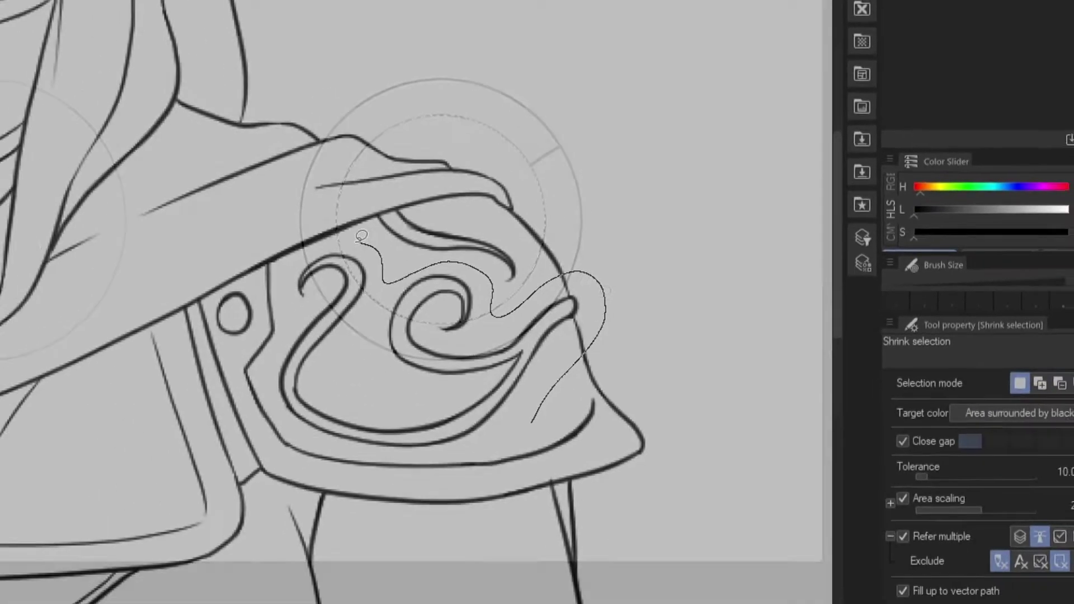
{"action": "left_click_drag", "start_coordinate": [351, 231], "coordinate": [320, 264]}
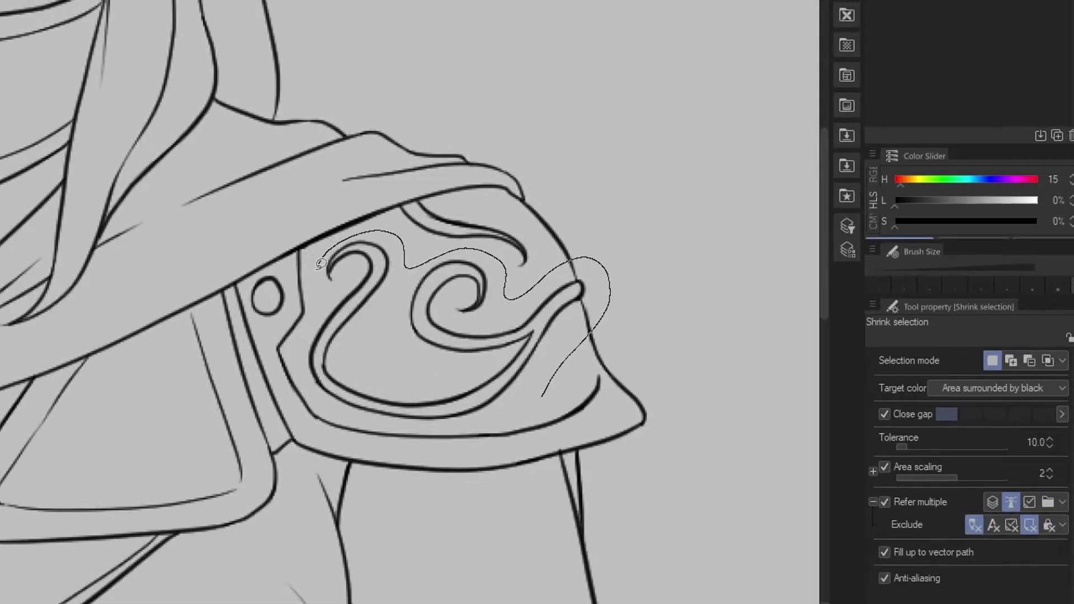
{"action": "mouse_move", "coordinate": [305, 337]}
{"action": "left_mouse_down"}
{"action": "mouse_move", "coordinate": [310, 381]}
{"action": "mouse_move", "coordinate": [345, 412]}
{"action": "mouse_move", "coordinate": [410, 425]}
{"action": "mouse_move", "coordinate": [536, 381]}
{"action": "left_mouse_up"}
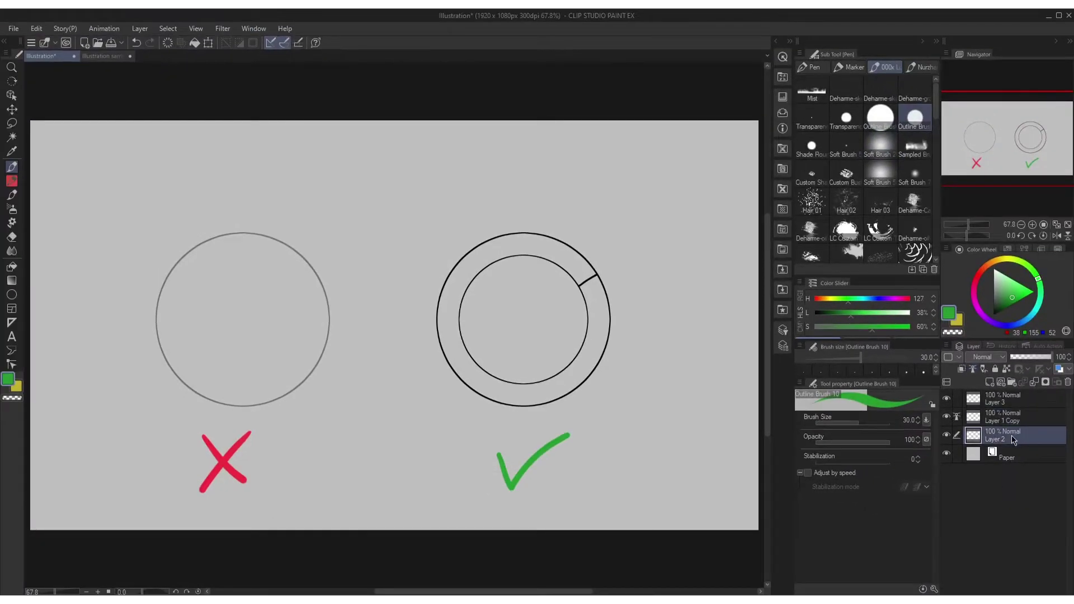
Shrink-select around the ring and the plain left circle to compare results
{"action": "key", "text": "m"}
{"action": "left_click", "coordinate": [880, 135]}
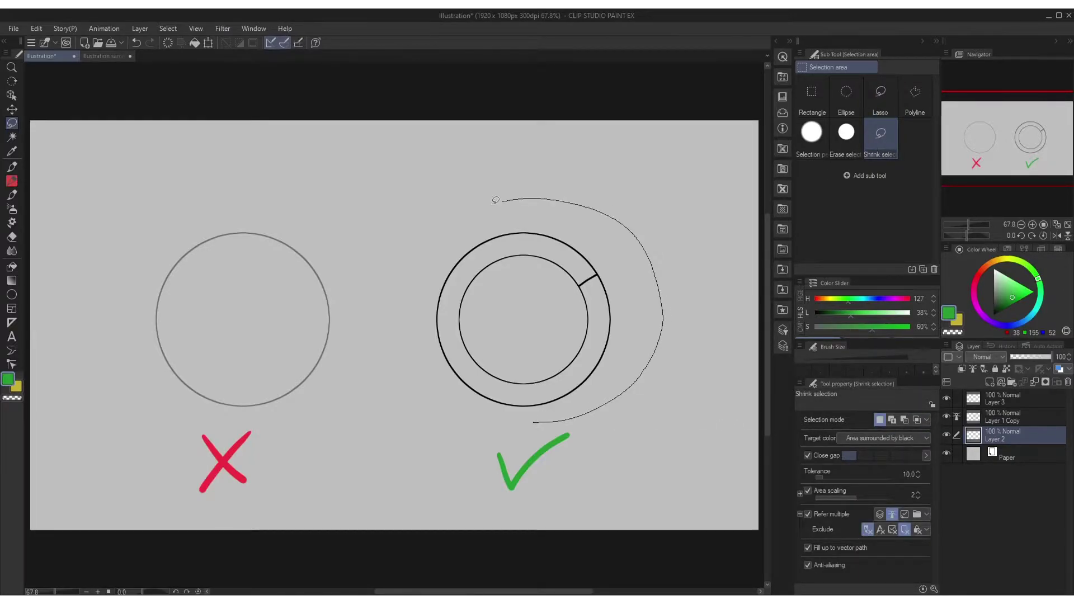
{"action": "left_click_drag", "start_coordinate": [507, 420], "coordinate": [510, 419]}
{"action": "left_click_drag", "start_coordinate": [231, 417], "coordinate": [275, 419]}
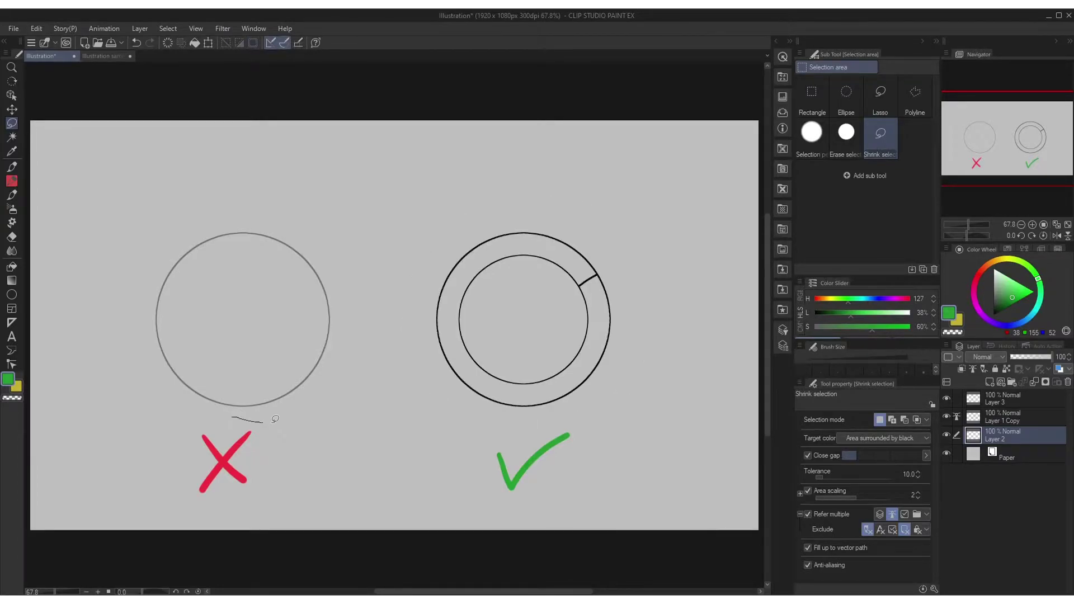
{"action": "mouse_move", "coordinate": [364, 267]}
{"action": "left_mouse_down"}
{"action": "mouse_move", "coordinate": [268, 198]}
{"action": "mouse_move", "coordinate": [154, 239]}
{"action": "mouse_move", "coordinate": [129, 352]}
{"action": "mouse_move", "coordinate": [203, 416]}
{"action": "mouse_move", "coordinate": [226, 415]}
{"action": "left_mouse_up"}
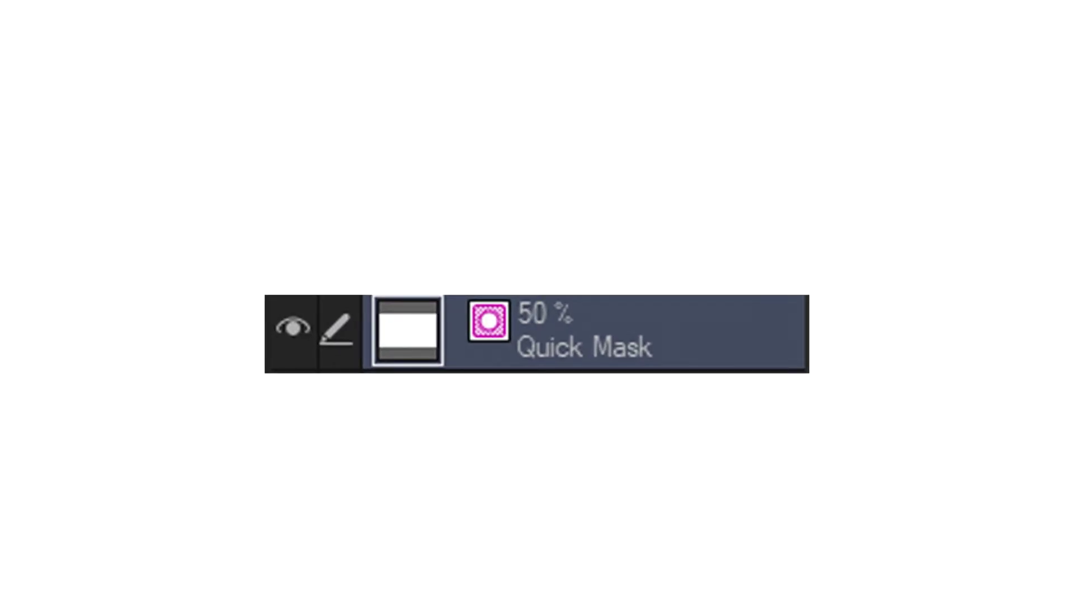
Quick-mask the chin and neck, fill the selection green, undo it, then toggle the quick mask view
{"action": "mouse_move", "coordinate": [475, 392]}
{"action": "left_mouse_down"}
{"action": "mouse_move", "coordinate": [510, 404]}
{"action": "mouse_move", "coordinate": [567, 330]}
{"action": "mouse_move", "coordinate": [521, 396]}
{"action": "mouse_move", "coordinate": [488, 403]}
{"action": "mouse_move", "coordinate": [517, 398]}
{"action": "mouse_move", "coordinate": [491, 399]}
{"action": "left_mouse_up"}
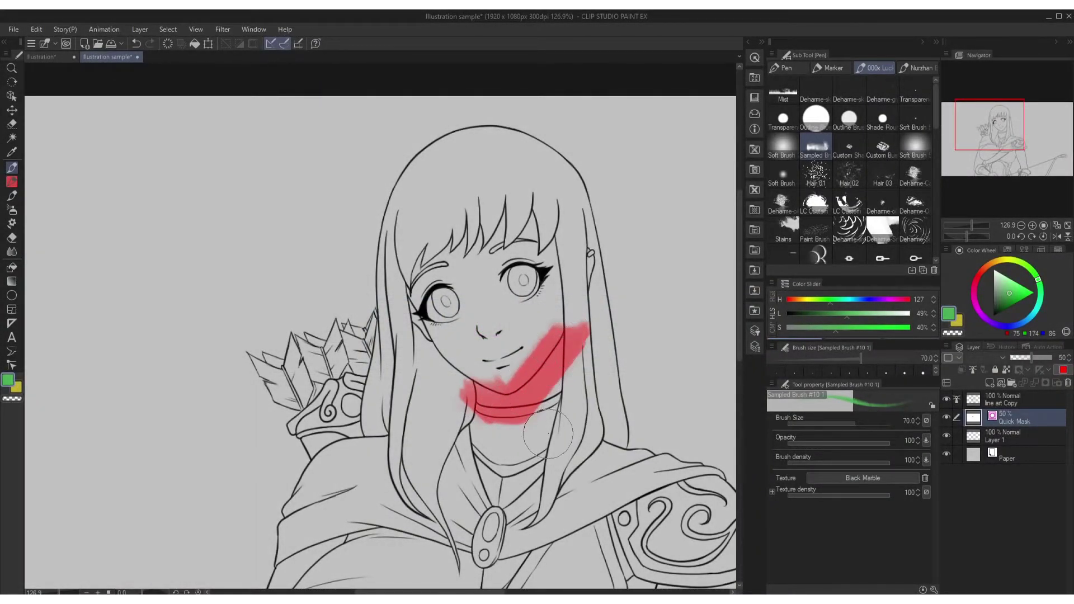
{"action": "key", "text": "q"}
{"action": "key", "text": "alt+BackSpace"}
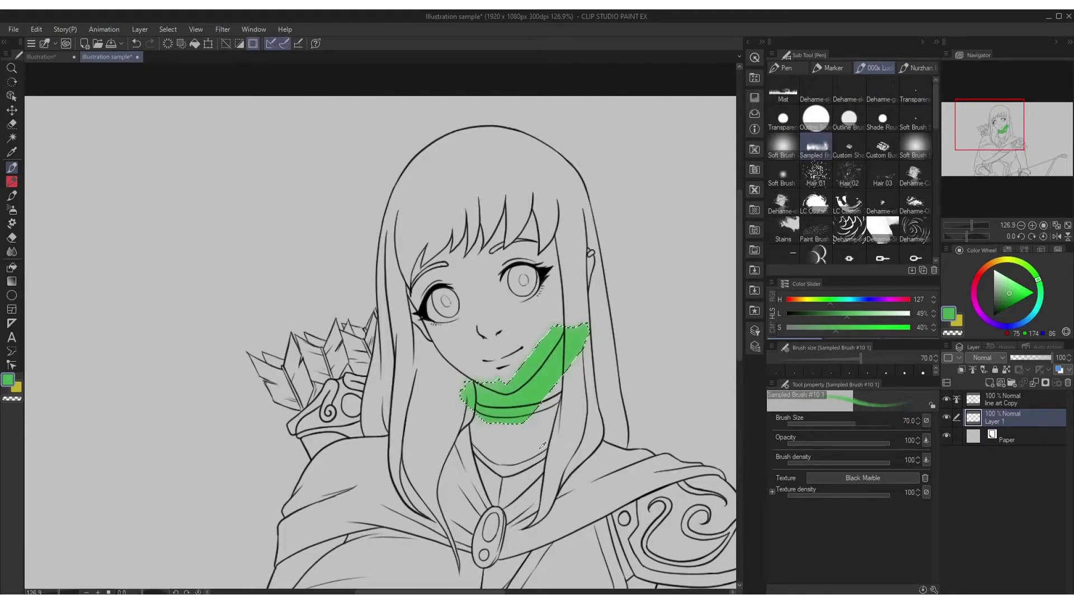
{"action": "key", "text": "ctrl+d"}
{"action": "scroll", "coordinate": [538, 449], "scroll_direction": "down", "scroll_amount": 3}
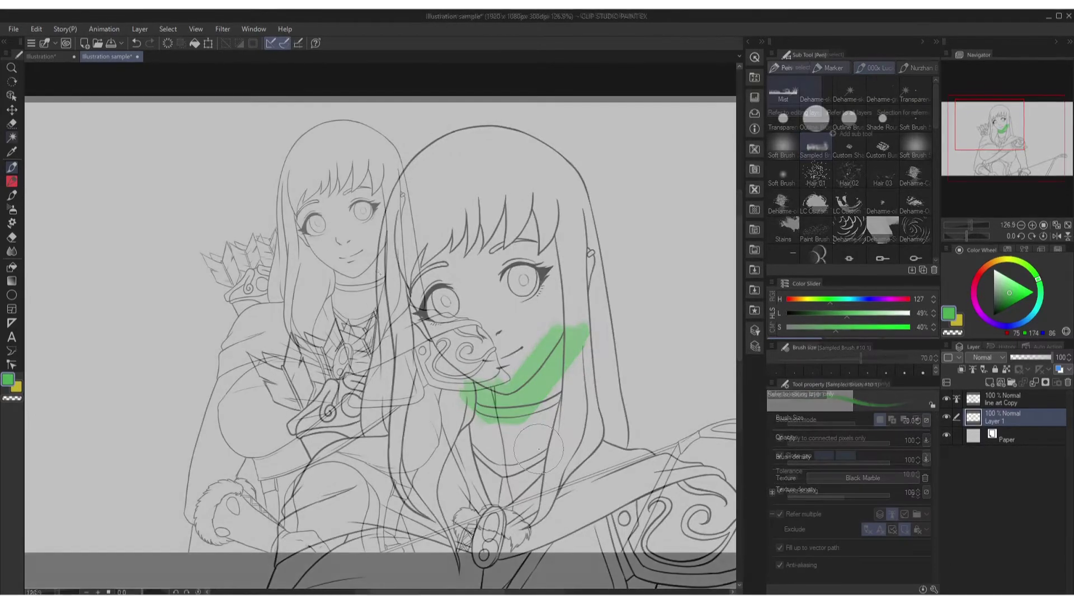
{"action": "key", "text": "ctrl+z"}
{"action": "key", "text": "ctrl+z"}
{"action": "key", "text": "w"}
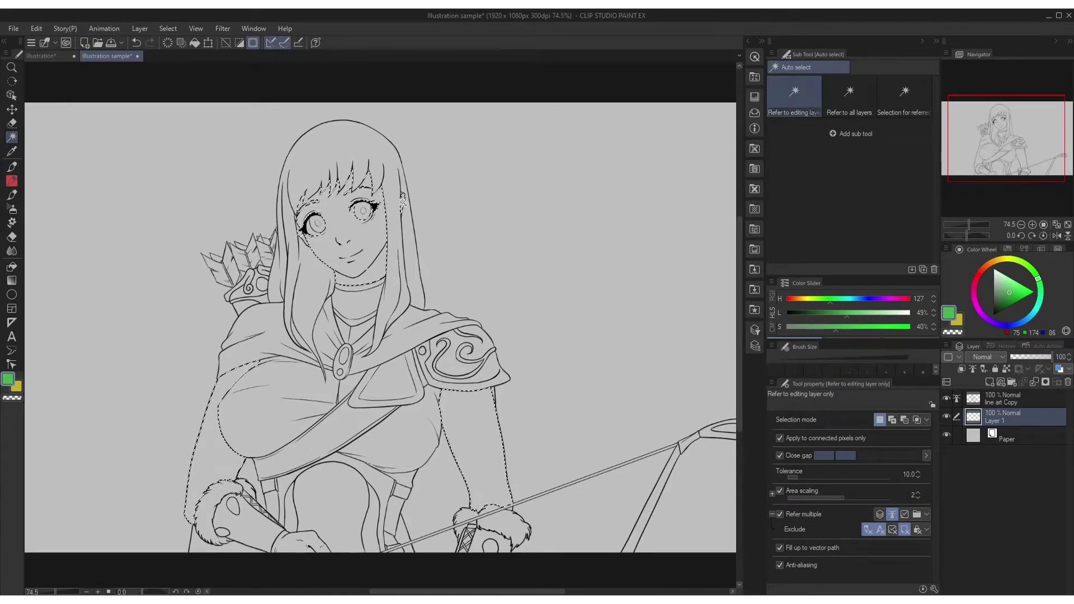
{"action": "key", "text": "ctrl+m"}
{"action": "key", "text": "ctrl+m"}
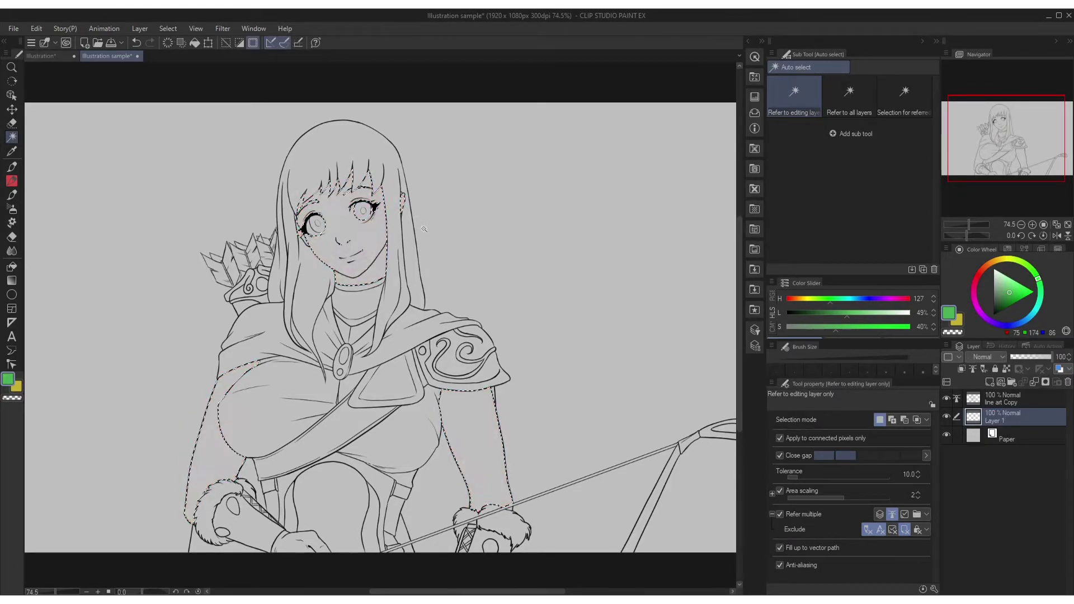
{"action": "key", "text": "ctrl+m"}
{"action": "key", "text": "ctrl+m"}
{"action": "left_click", "coordinate": [166, 29]}
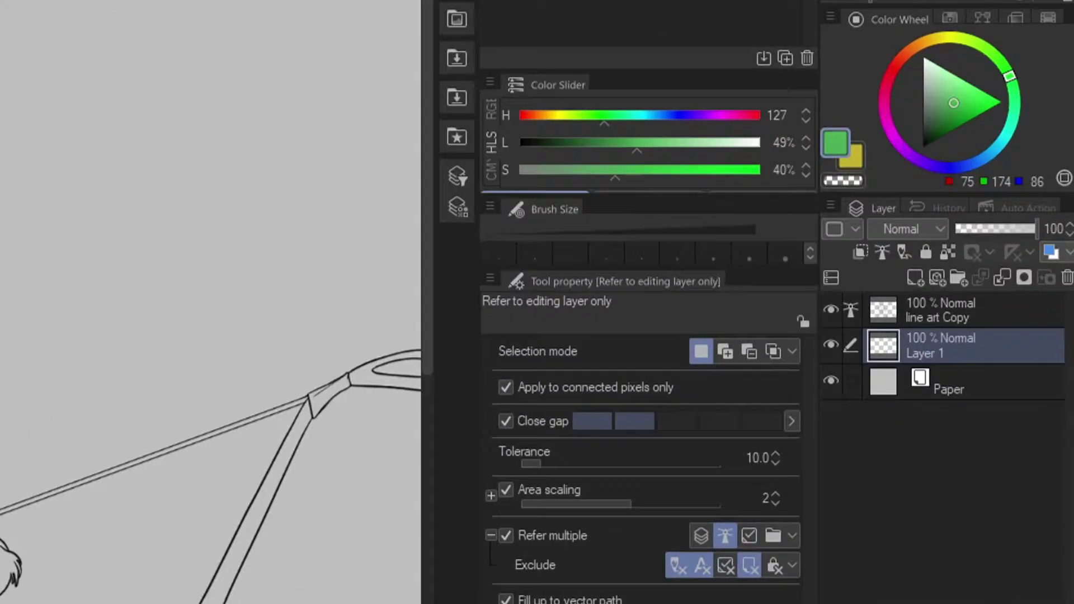
{"action": "key", "text": "ctrl+m"}
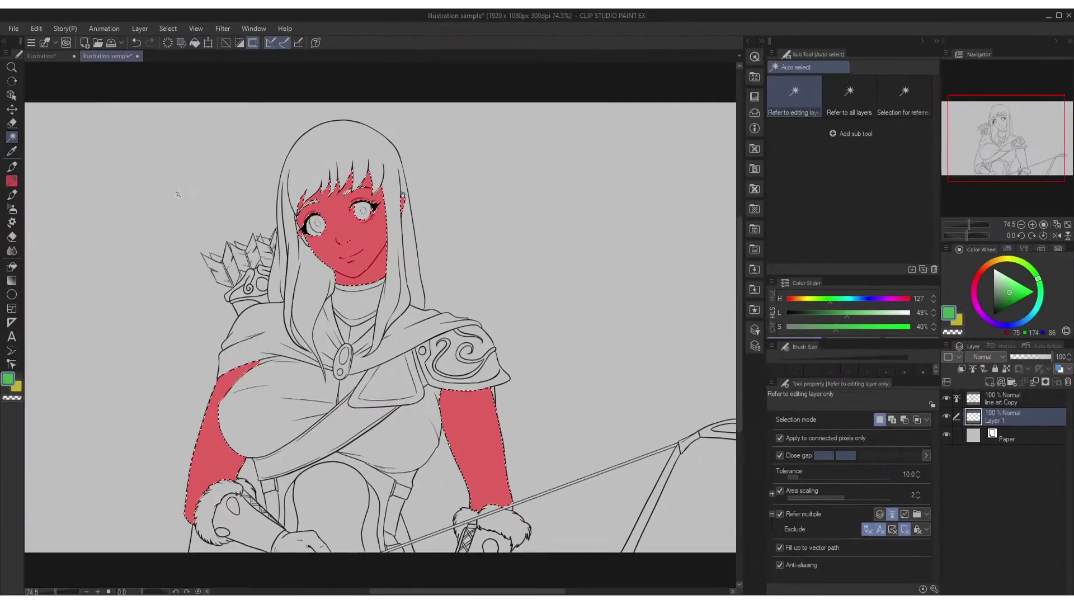
{"action": "key", "text": "ctrl+m"}
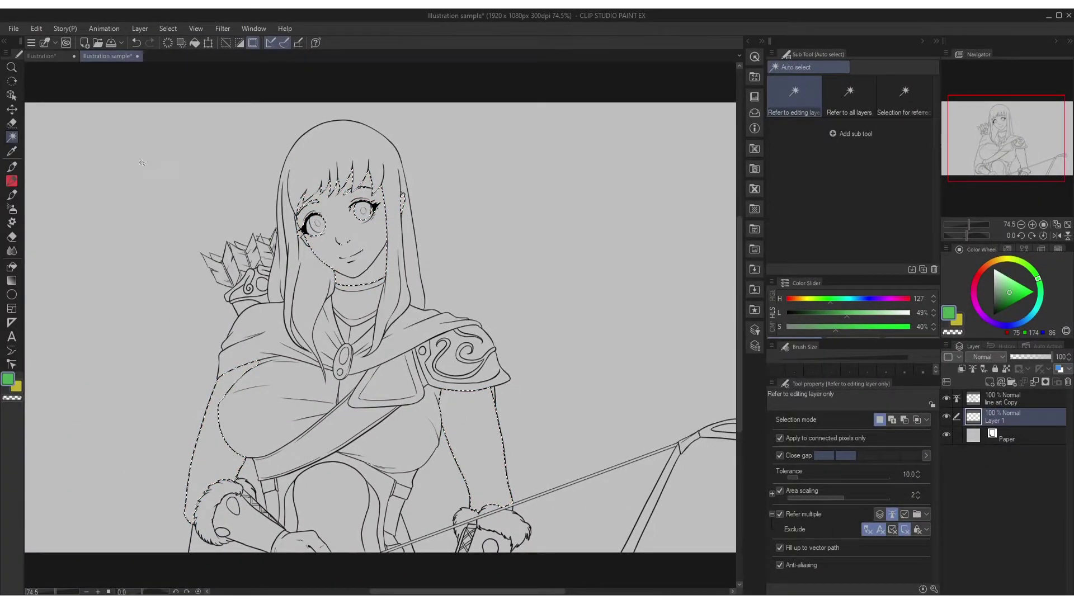
{"action": "left_click", "coordinate": [13, 31]}
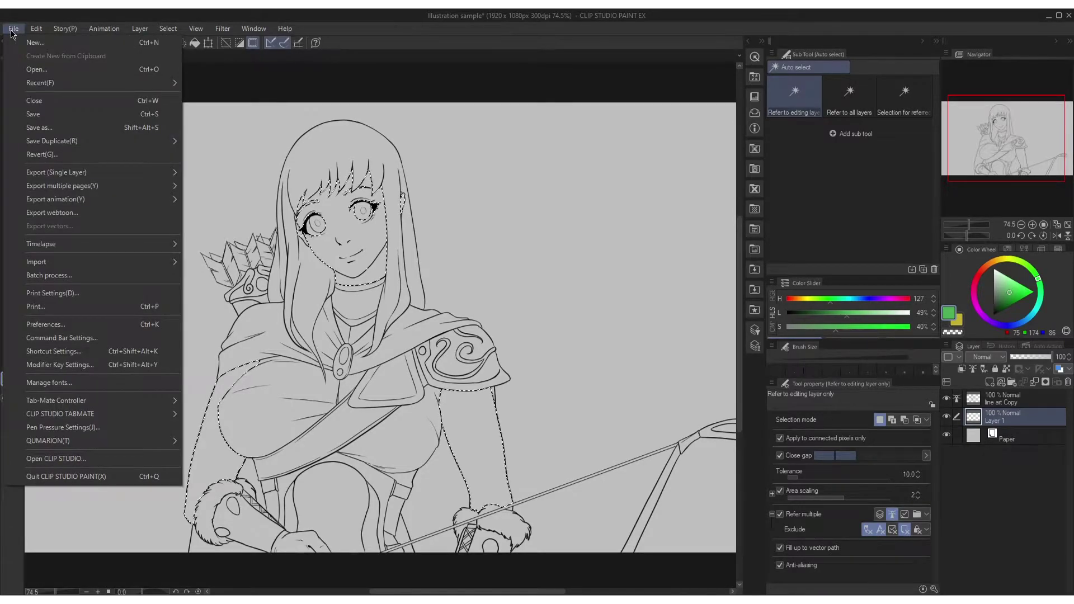
{"action": "left_click", "coordinate": [42, 349]}
{"action": "left_click", "coordinate": [117, 238]}
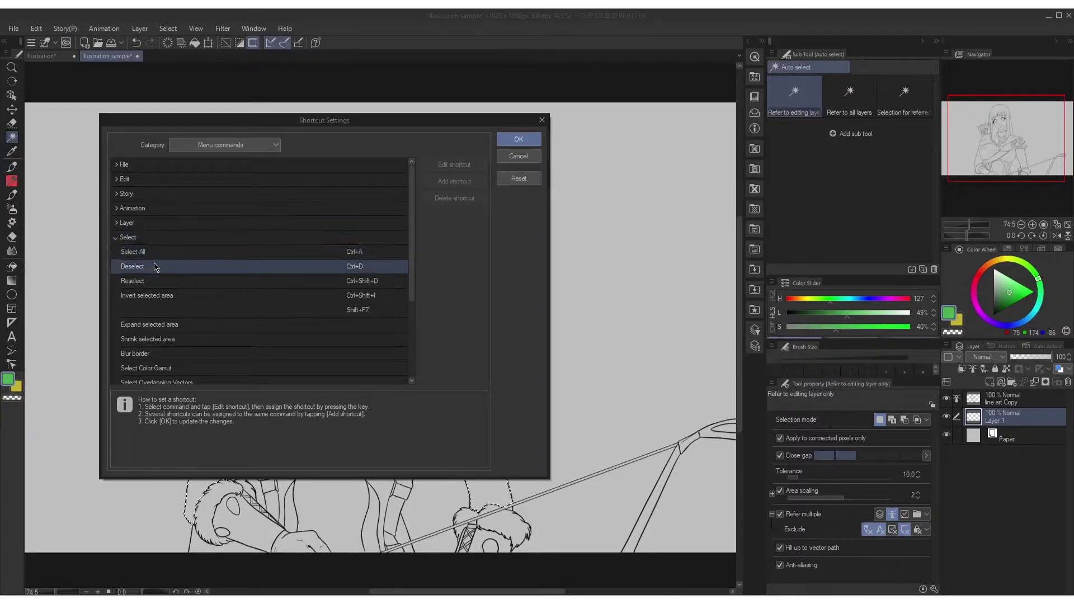
{"action": "scroll", "coordinate": [263, 267], "scroll_direction": "down", "scroll_amount": 3}
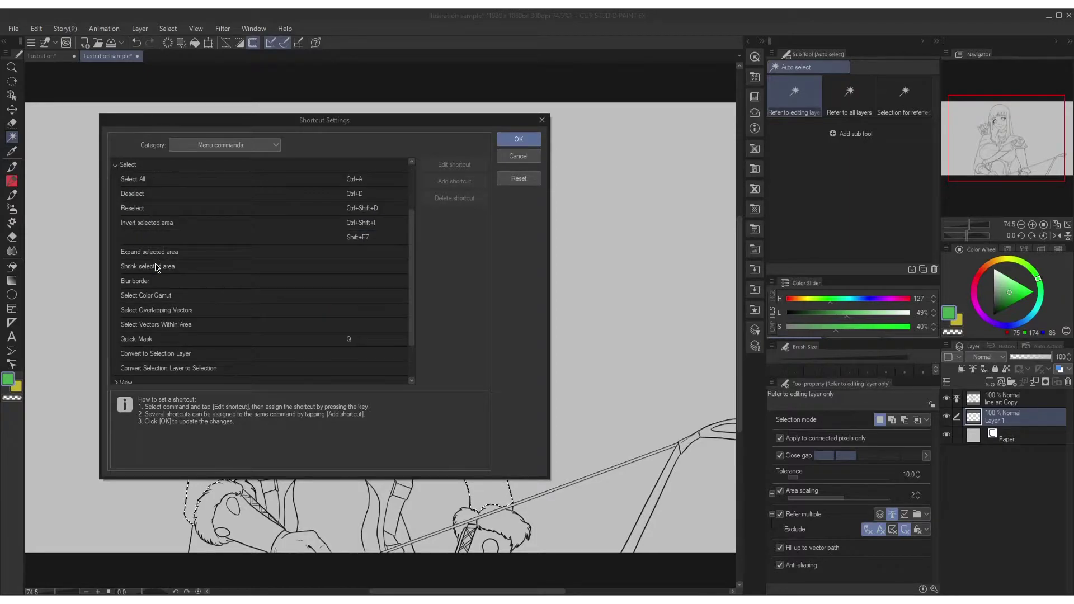
{"action": "left_click", "coordinate": [353, 340]}
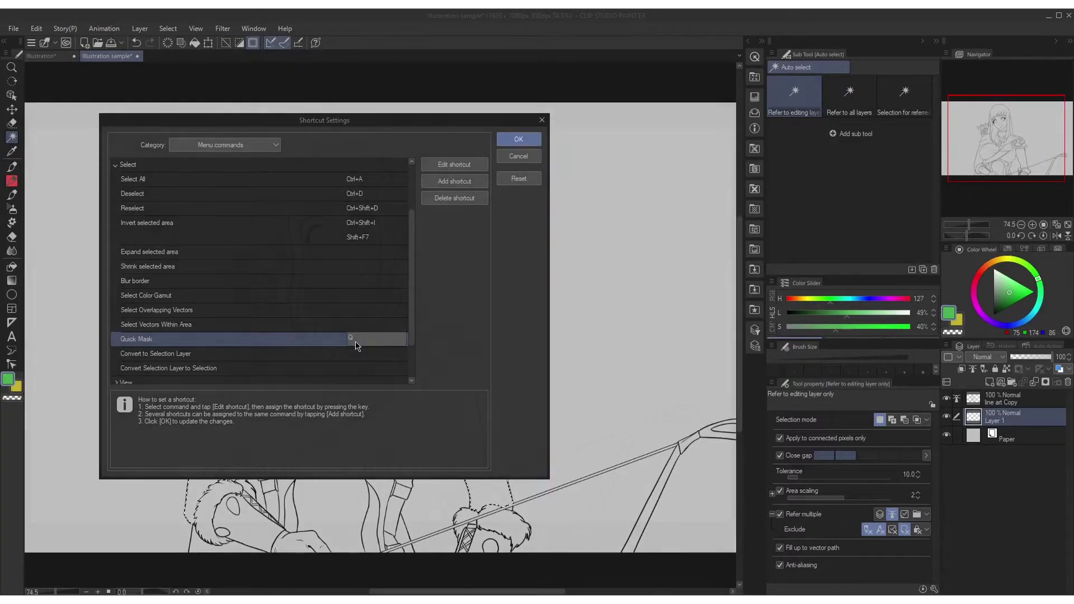
{"action": "key", "text": "Return"}
{"action": "key", "text": "q"}
Toggle Quick Mask, paint red on the mask with the Pen, then turn Quick Mask off
{"action": "key", "text": "q"}
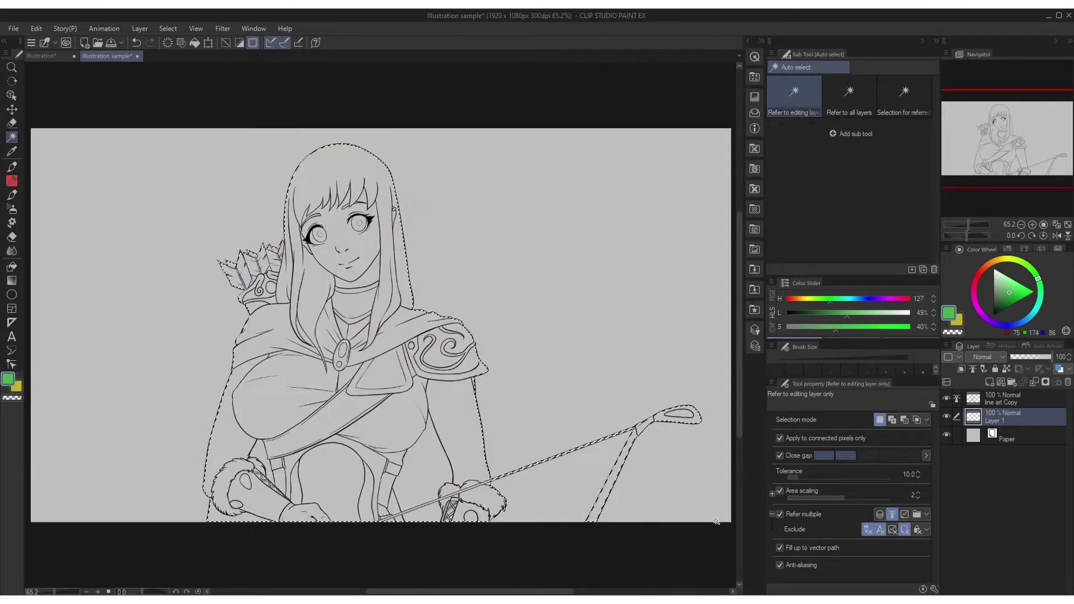
{"action": "key", "text": "q"}
{"action": "key", "text": "q"}
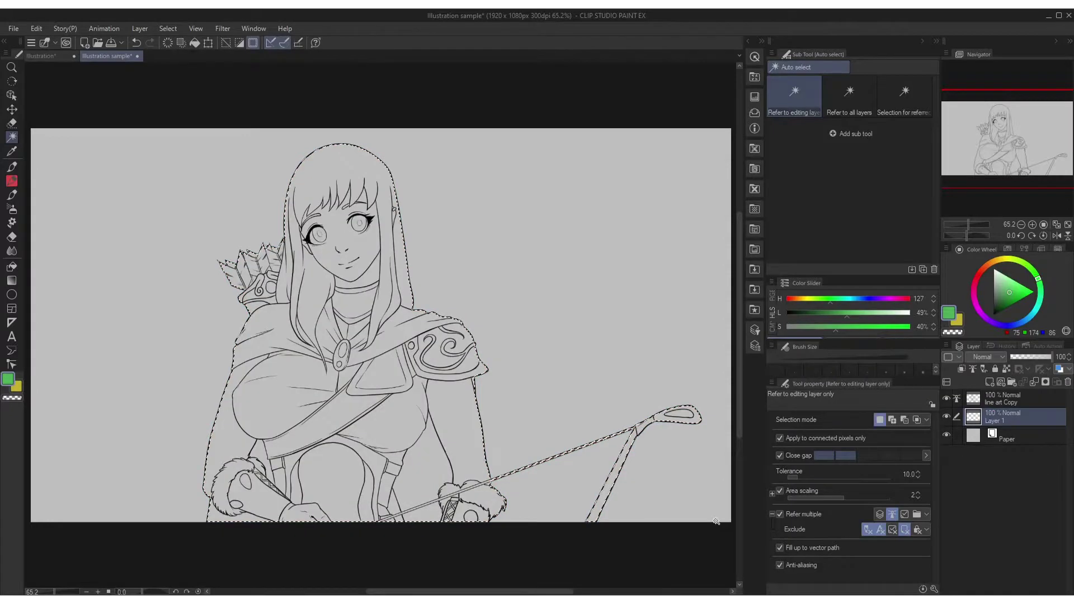
{"action": "key", "text": "q"}
{"action": "key", "text": "q"}
{"action": "key", "text": "p"}
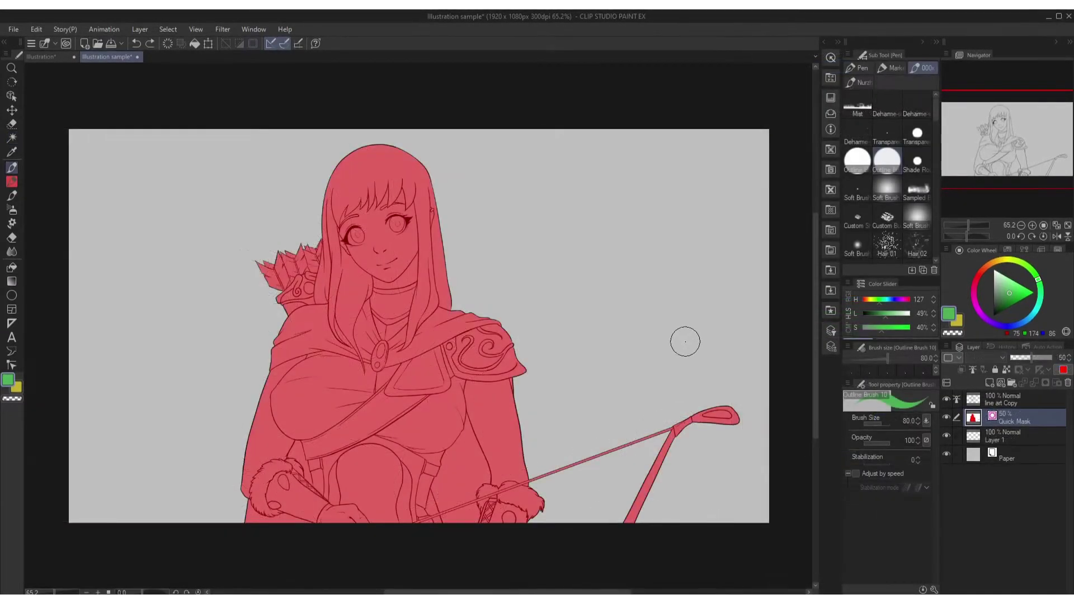
{"action": "mouse_move", "coordinate": [537, 252]}
{"action": "left_mouse_down"}
{"action": "mouse_move", "coordinate": [584, 223]}
{"action": "mouse_move", "coordinate": [554, 277]}
{"action": "mouse_move", "coordinate": [623, 220]}
{"action": "mouse_move", "coordinate": [577, 284]}
{"action": "mouse_move", "coordinate": [630, 246]}
{"action": "mouse_move", "coordinate": [618, 284]}
{"action": "mouse_move", "coordinate": [653, 286]}
{"action": "mouse_move", "coordinate": [627, 333]}
{"action": "mouse_move", "coordinate": [693, 274]}
{"action": "left_mouse_up"}
{"action": "key", "text": "q"}
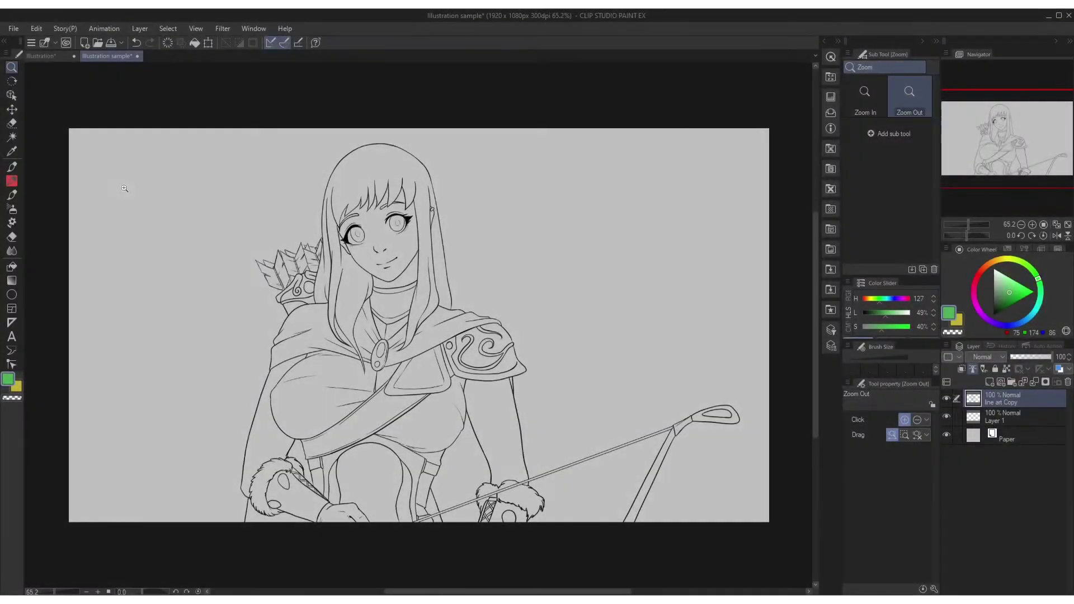
With Auto select, select the background and add the gap between leg and bowstring
{"action": "left_click", "coordinate": [13, 140]}
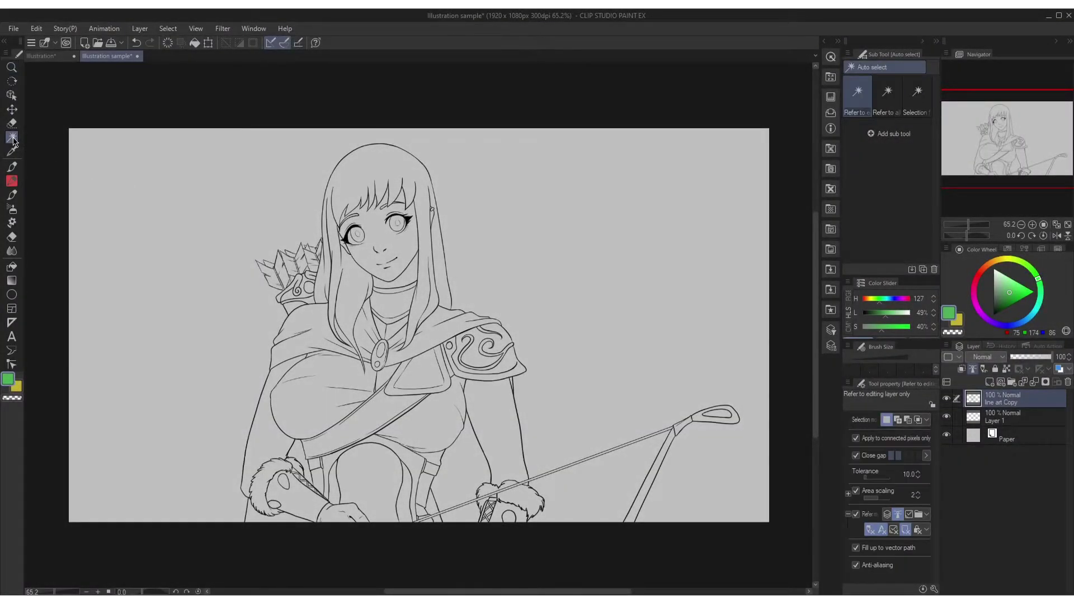
{"action": "left_click", "coordinate": [12, 68]}
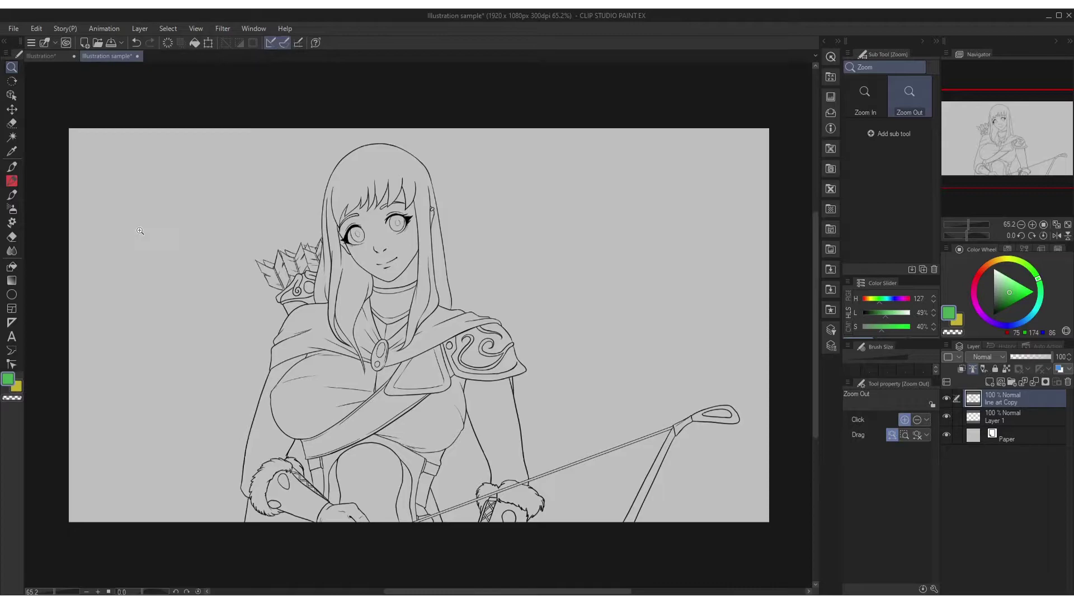
{"action": "left_click", "coordinate": [14, 140]}
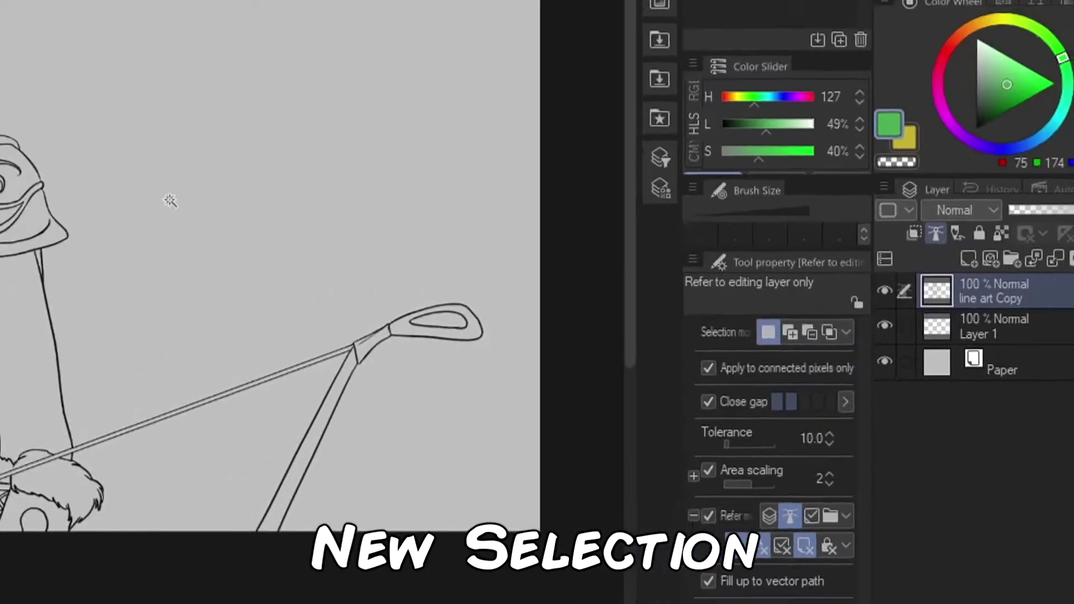
{"action": "left_click", "coordinate": [579, 352]}
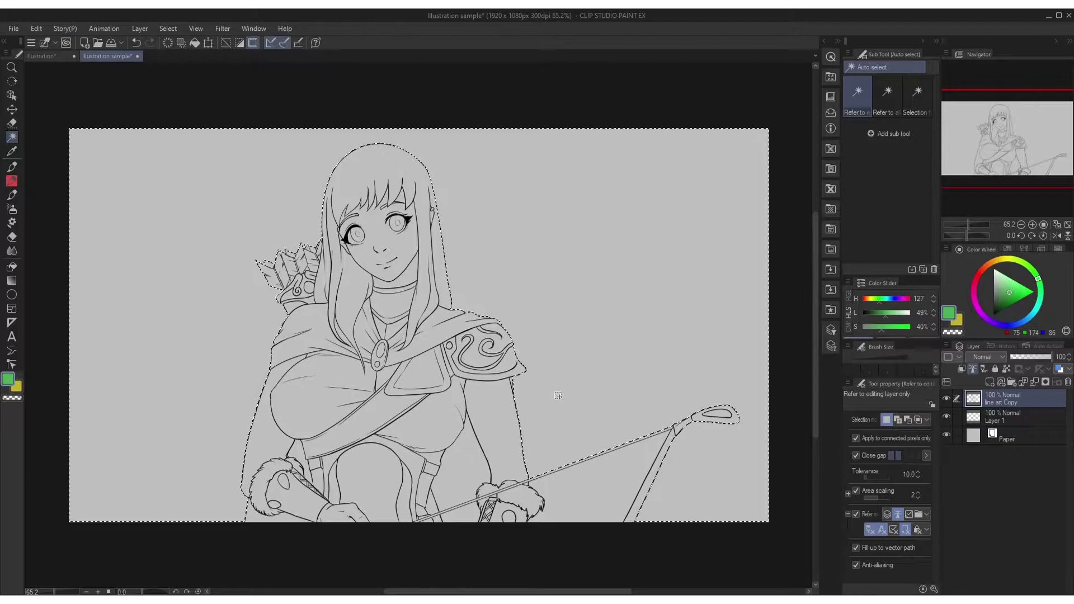
{"action": "left_click", "coordinate": [505, 414]}
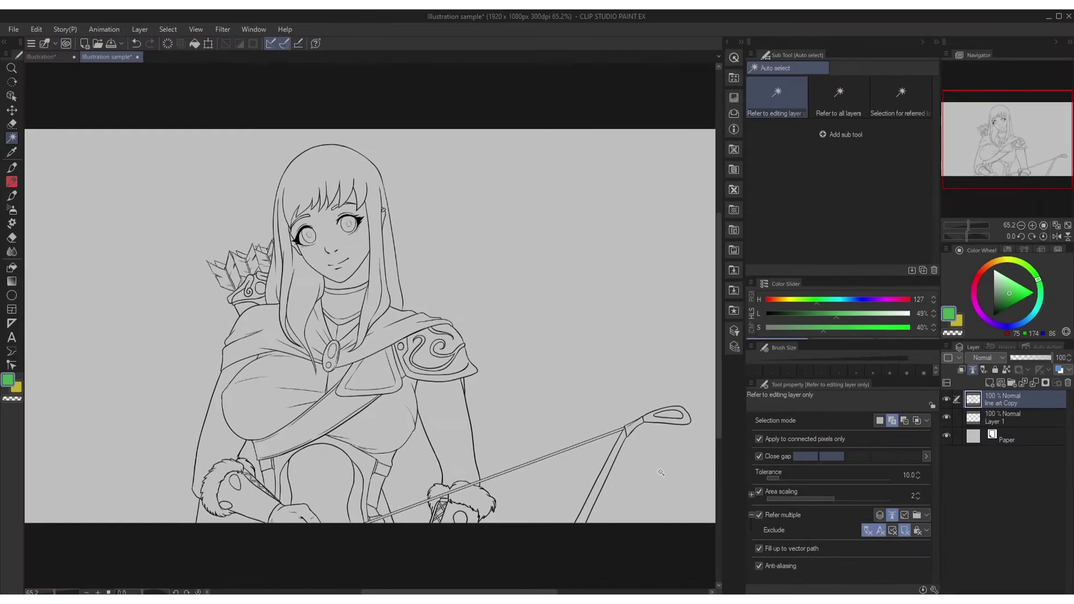
{"action": "left_click", "coordinate": [587, 470]}
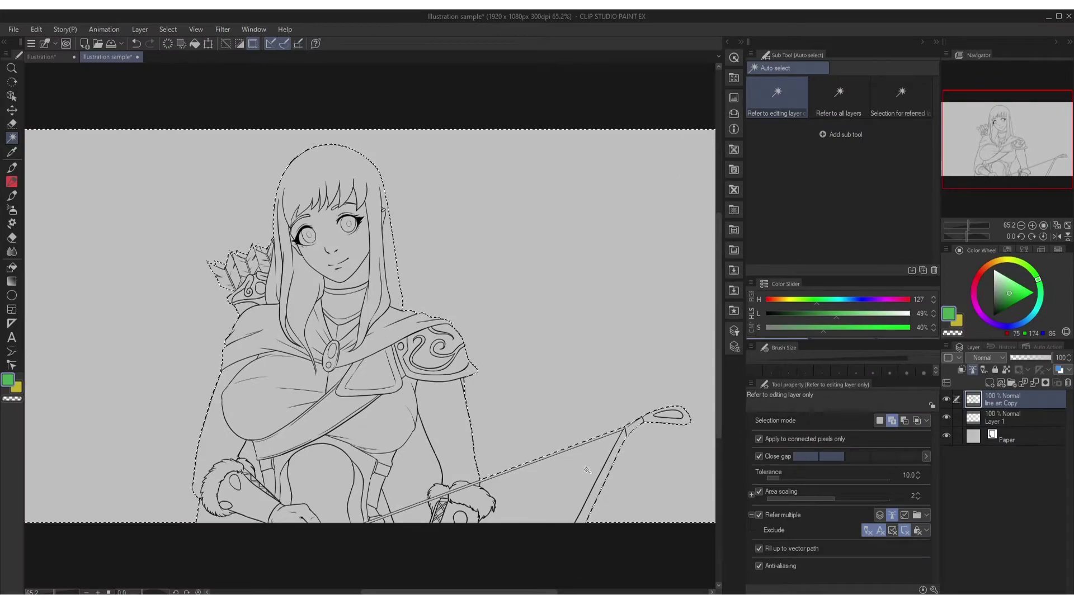
{"action": "left_click", "coordinate": [412, 476]}
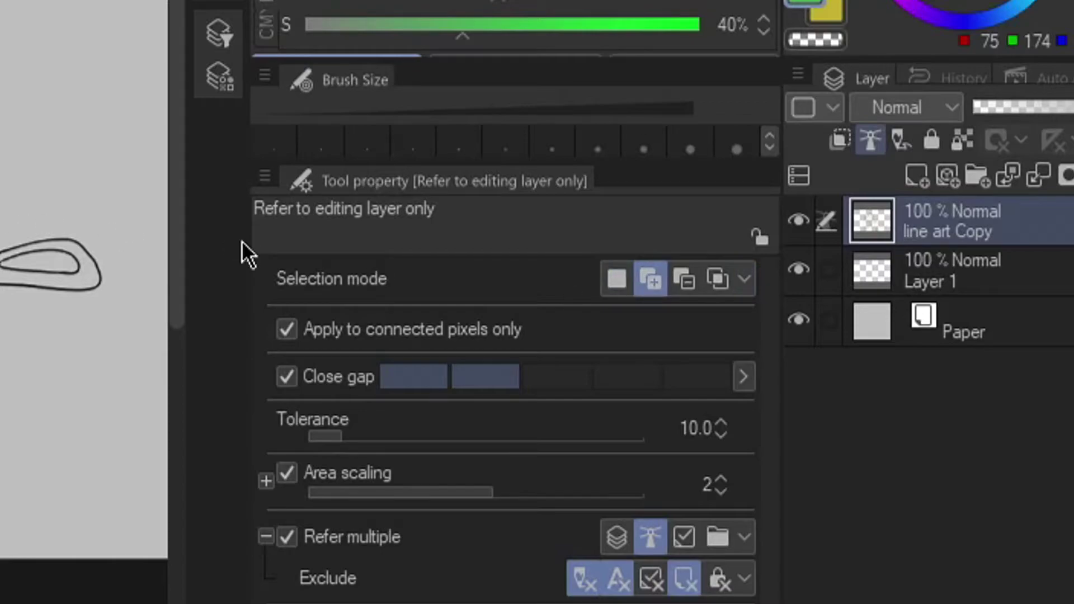
In New selection mode, reselect the background, add the arm gap, and lasso two extra areas
{"action": "left_click", "coordinate": [622, 277]}
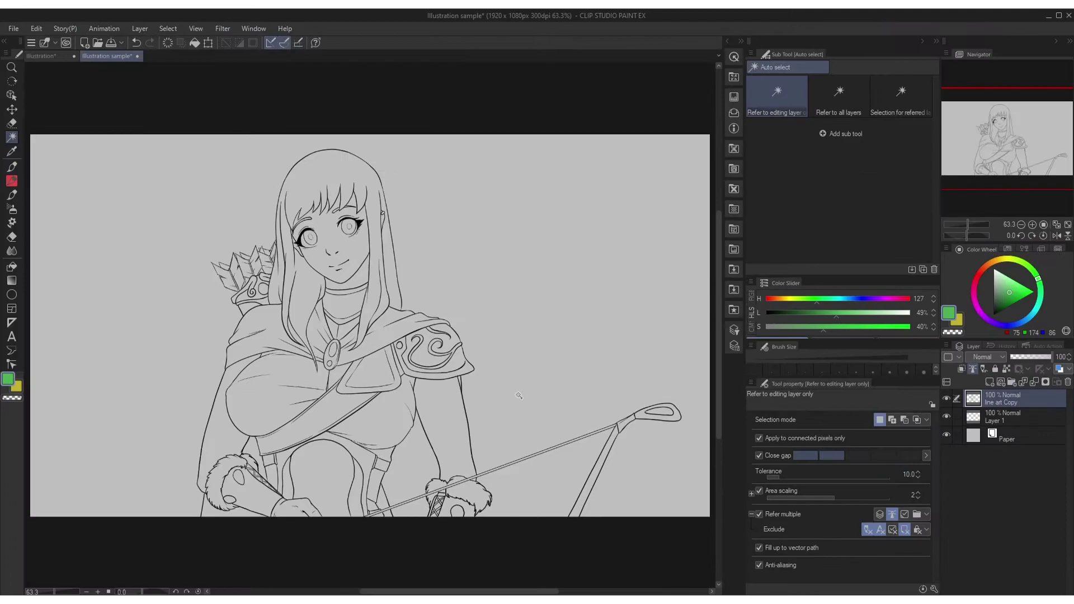
{"action": "left_click", "coordinate": [519, 396]}
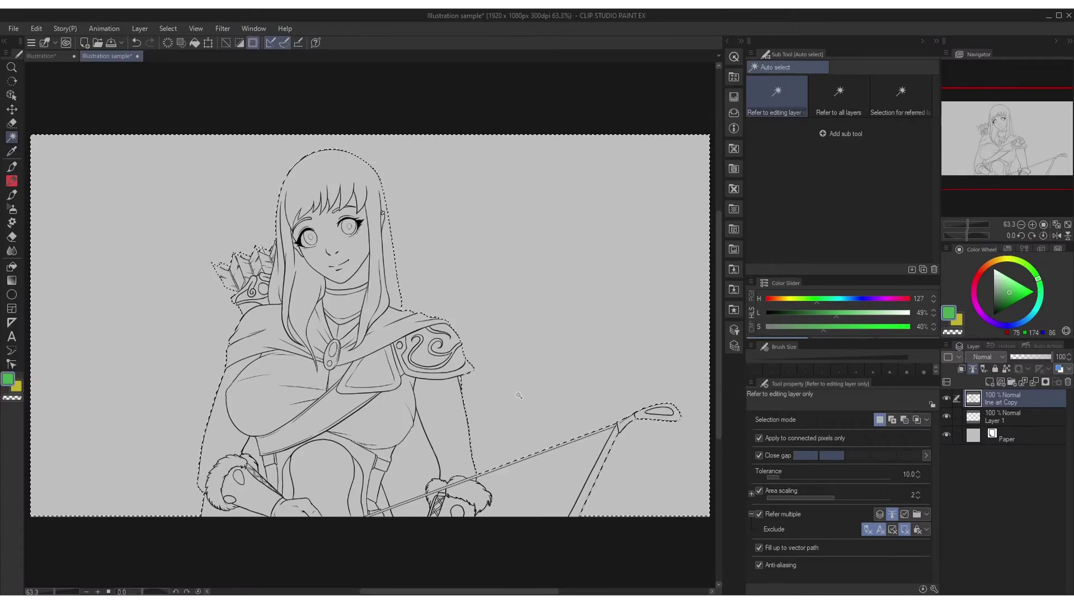
{"action": "left_click", "coordinate": [414, 507], "text": "shift"}
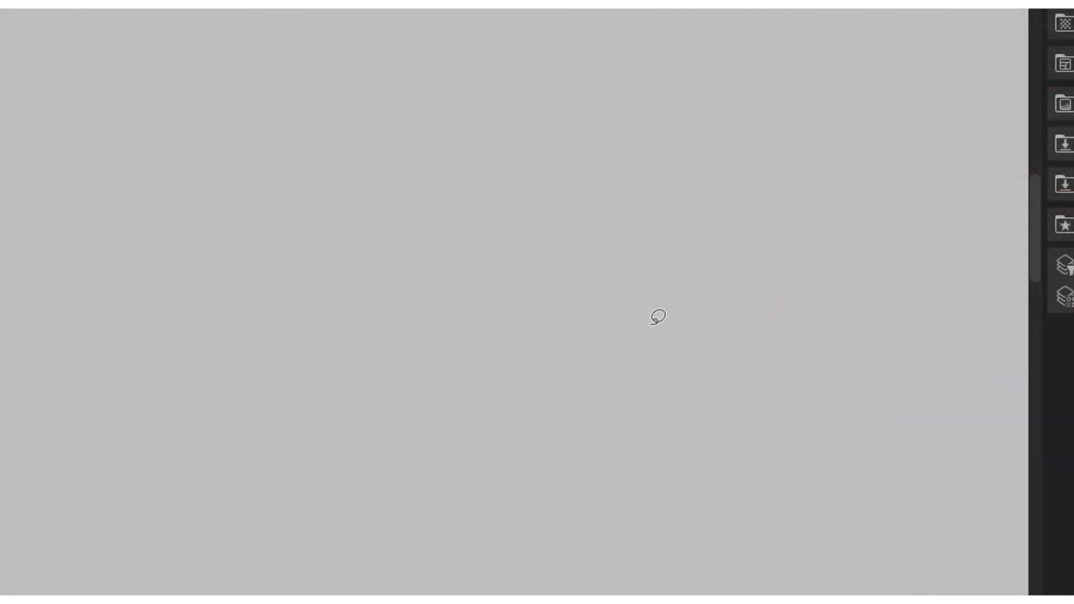
{"action": "mouse_move", "coordinate": [526, 360]}
{"action": "left_mouse_down"}
{"action": "mouse_move", "coordinate": [506, 358]}
{"action": "mouse_move", "coordinate": [604, 384]}
{"action": "left_mouse_up"}
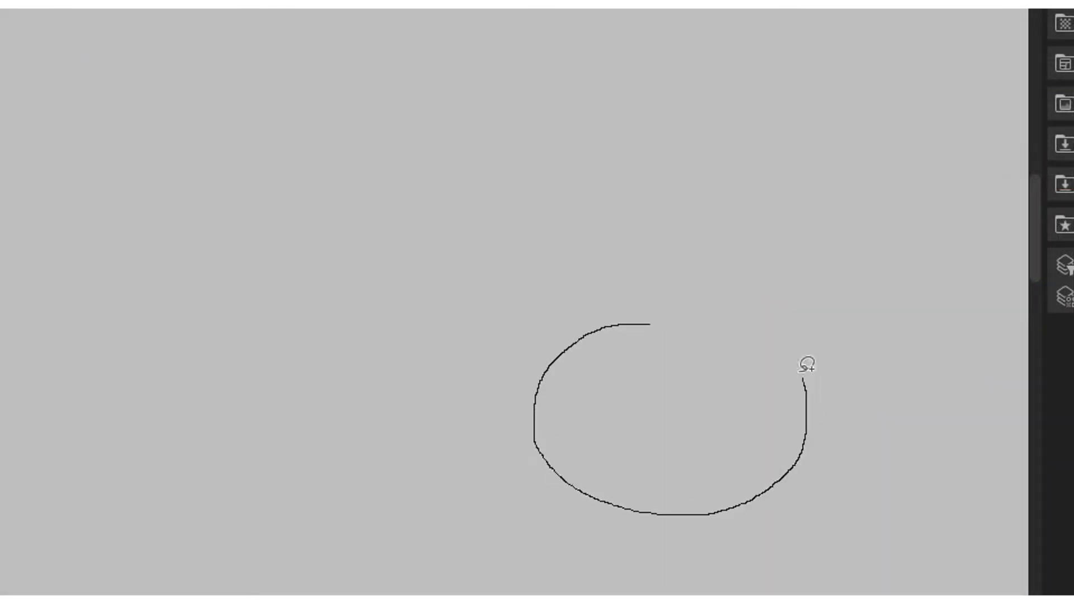
{"action": "left_click_drag", "start_coordinate": [807, 364], "coordinate": [805, 372]}
{"action": "mouse_move", "coordinate": [388, 62]}
{"action": "left_mouse_down"}
{"action": "mouse_move", "coordinate": [262, 152]}
{"action": "mouse_move", "coordinate": [484, 79]}
{"action": "left_mouse_up"}
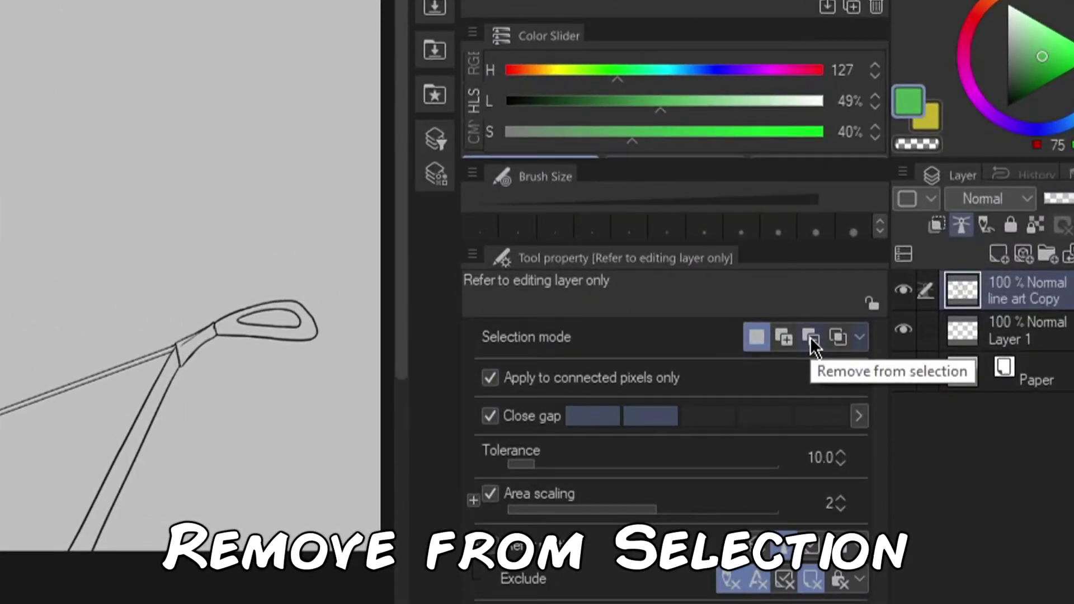
Switch auto select to Remove from selection, toggling Quick Mask, and subtract the archer area
{"action": "left_click", "coordinate": [810, 337]}
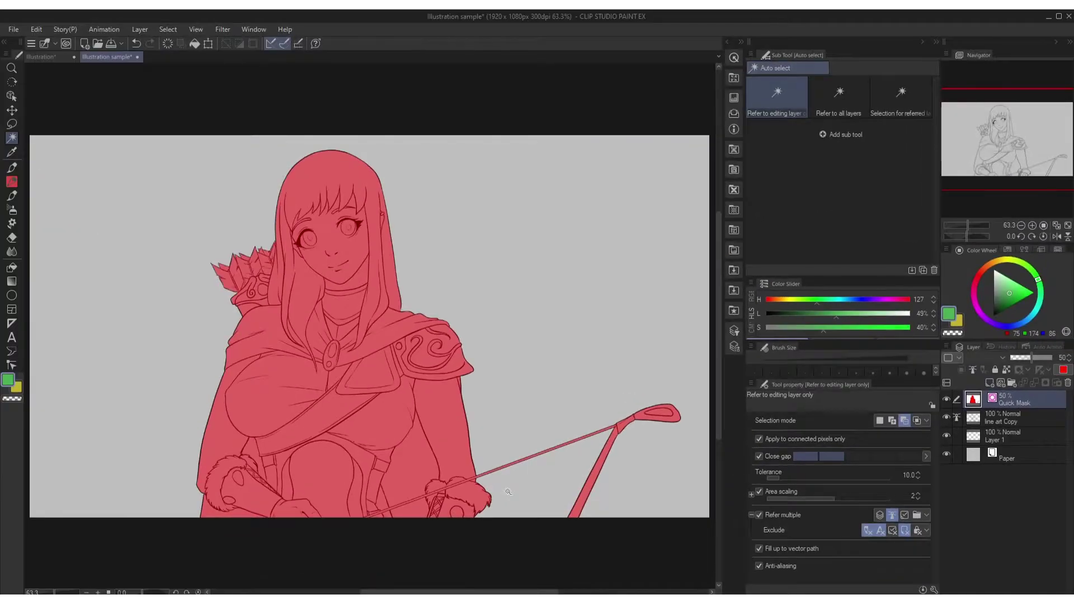
{"action": "key", "text": "q"}
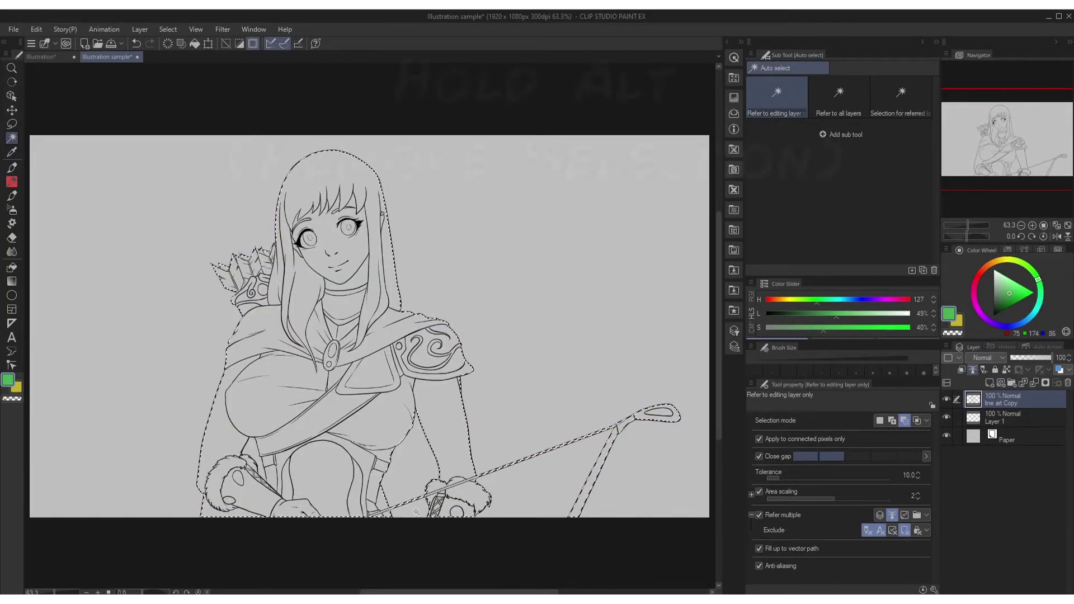
{"action": "key", "text": "q"}
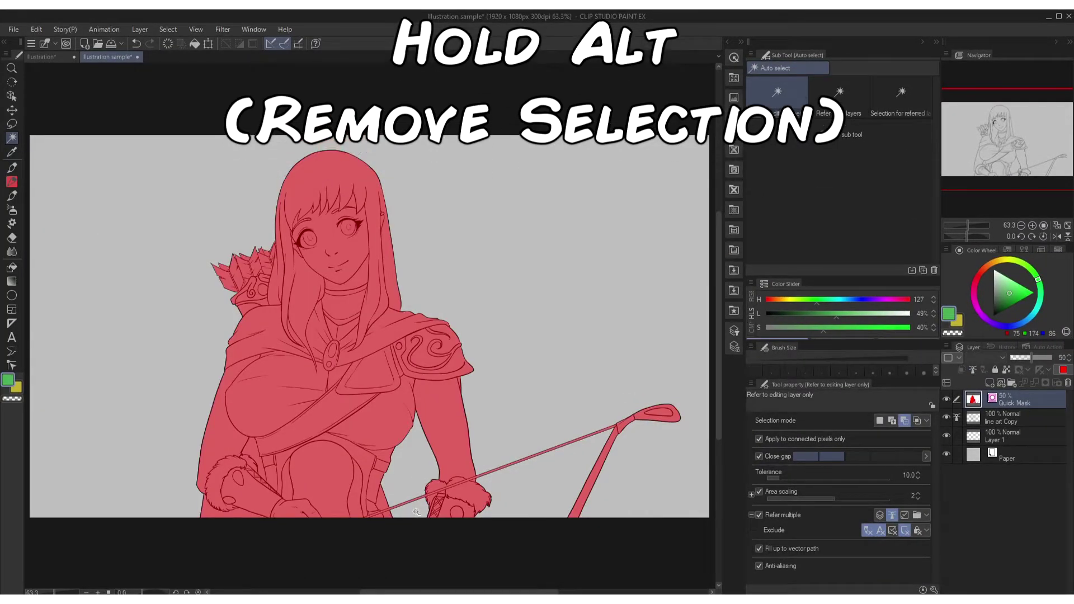
{"action": "key", "text": "q"}
{"action": "left_click", "coordinate": [416, 511], "text": "alt"}
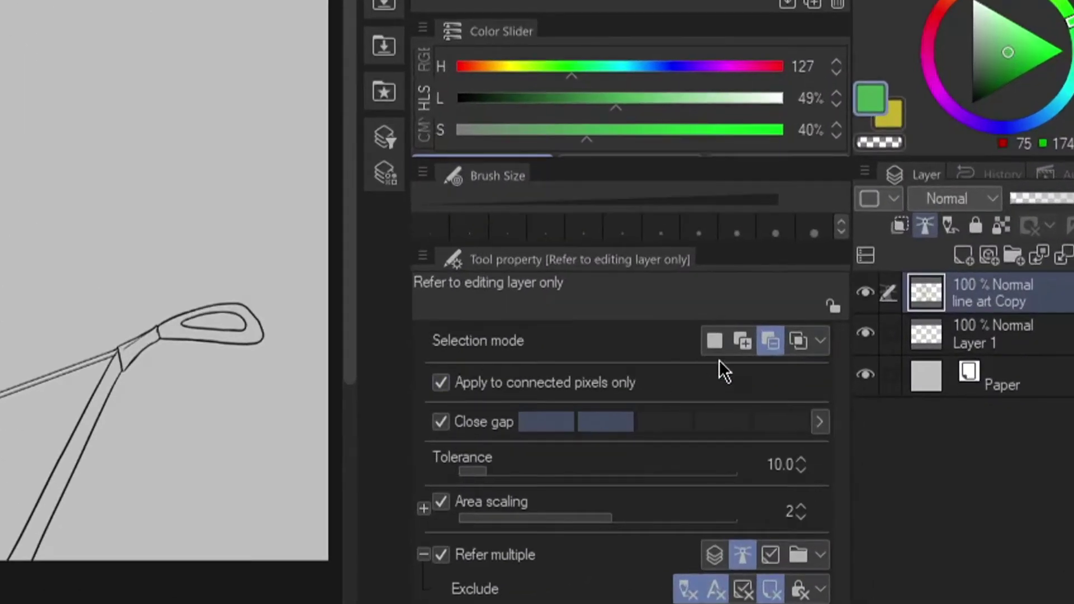
Switch to the overlap-only selection mode and keep only the bow-tip area, shown as a red mask
{"action": "left_click", "coordinate": [798, 341]}
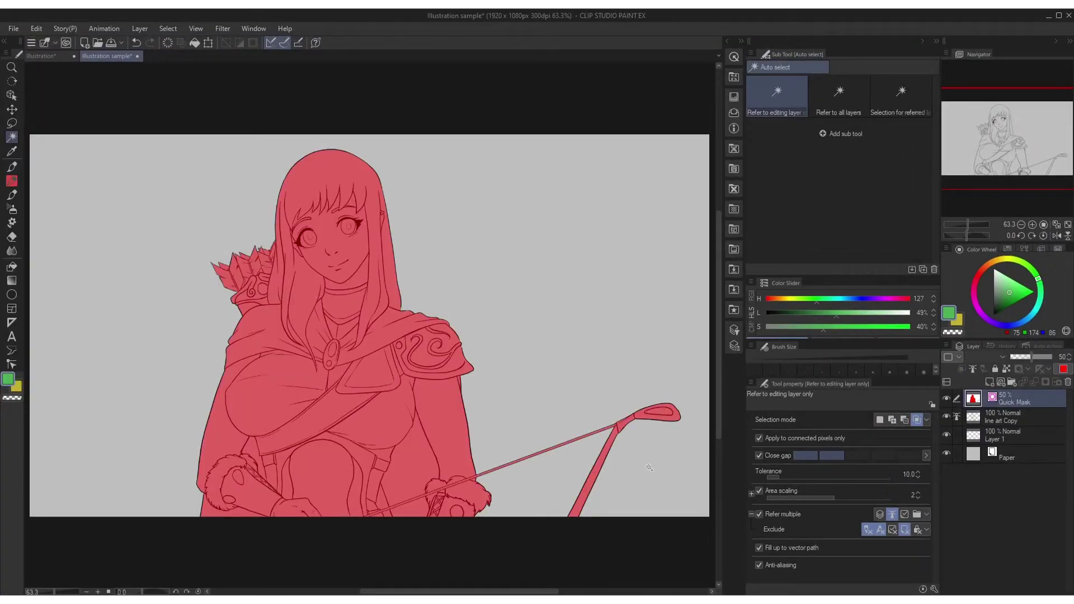
{"action": "key", "text": "ctrl+m"}
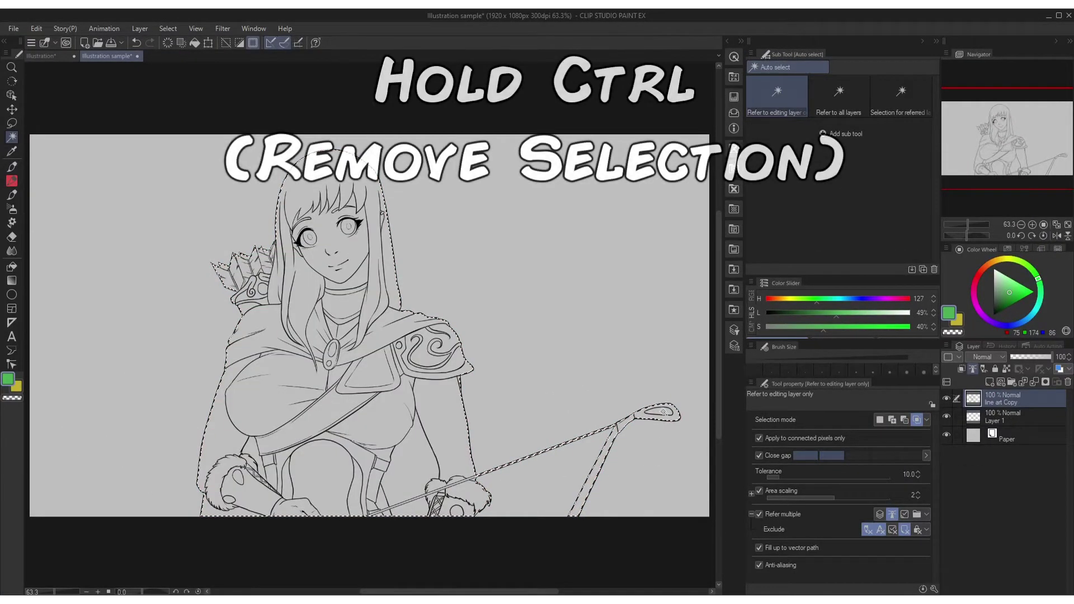
{"action": "left_click", "coordinate": [663, 413], "text": "ctrl"}
{"action": "key", "text": "ctrl+m"}
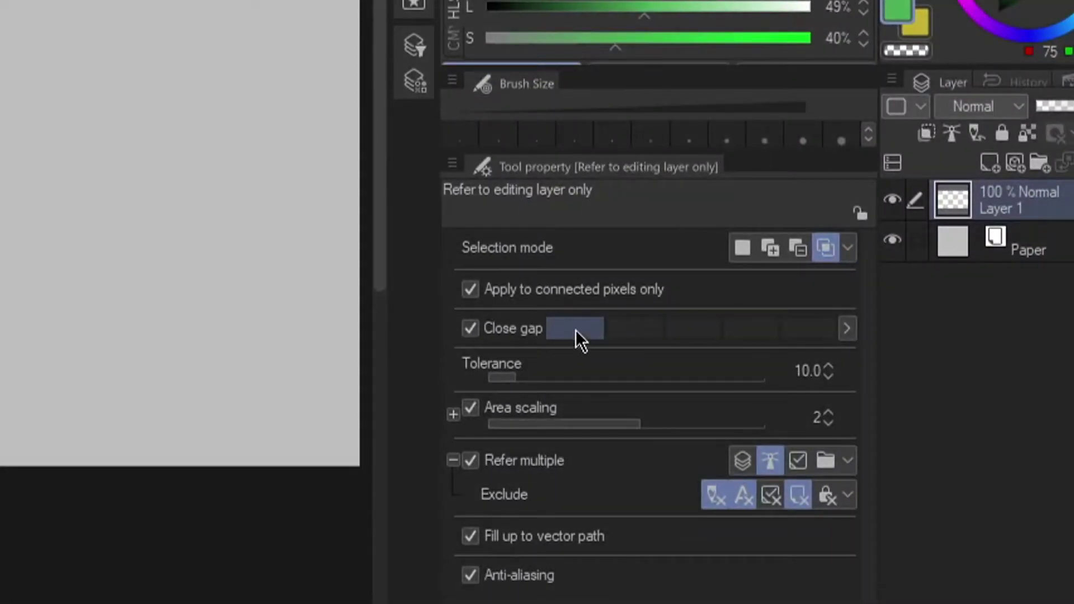
Raise close gap slightly, select the area inside the black frame, then clear the selection
{"action": "mouse_move", "coordinate": [576, 330]}
{"action": "left_mouse_down"}
{"action": "mouse_move", "coordinate": [784, 335]}
{"action": "mouse_move", "coordinate": [582, 336]}
{"action": "left_mouse_up"}
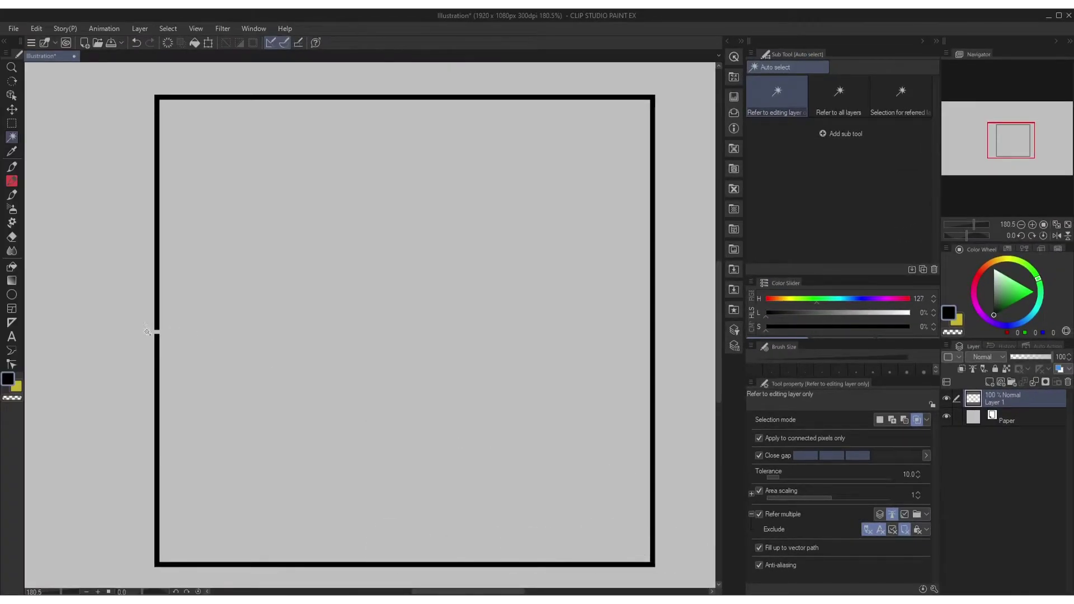
{"action": "left_click", "coordinate": [326, 350]}
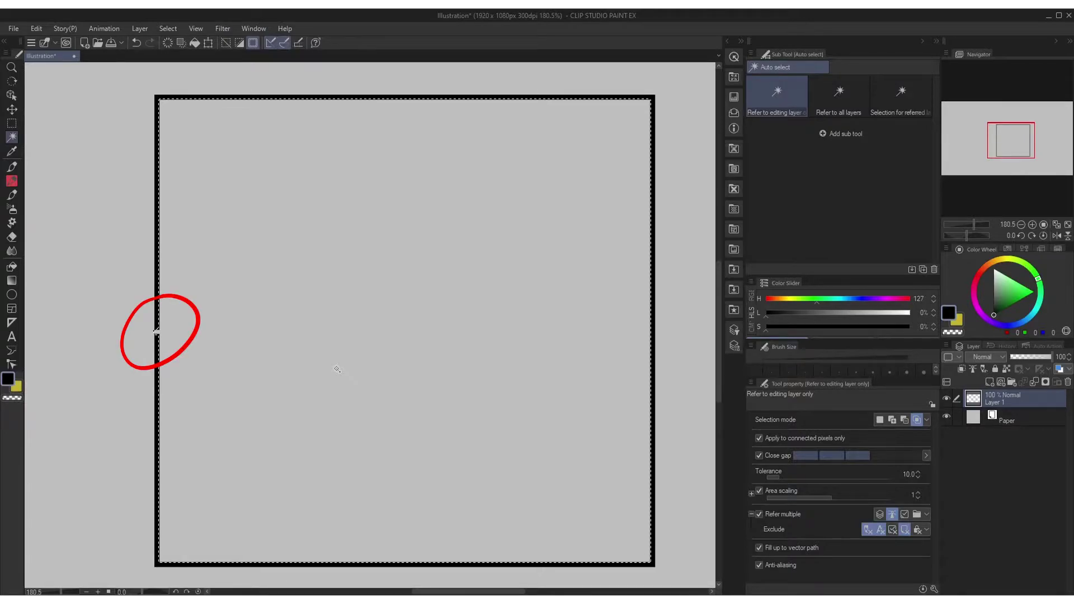
{"action": "key", "text": "ctrl+d"}
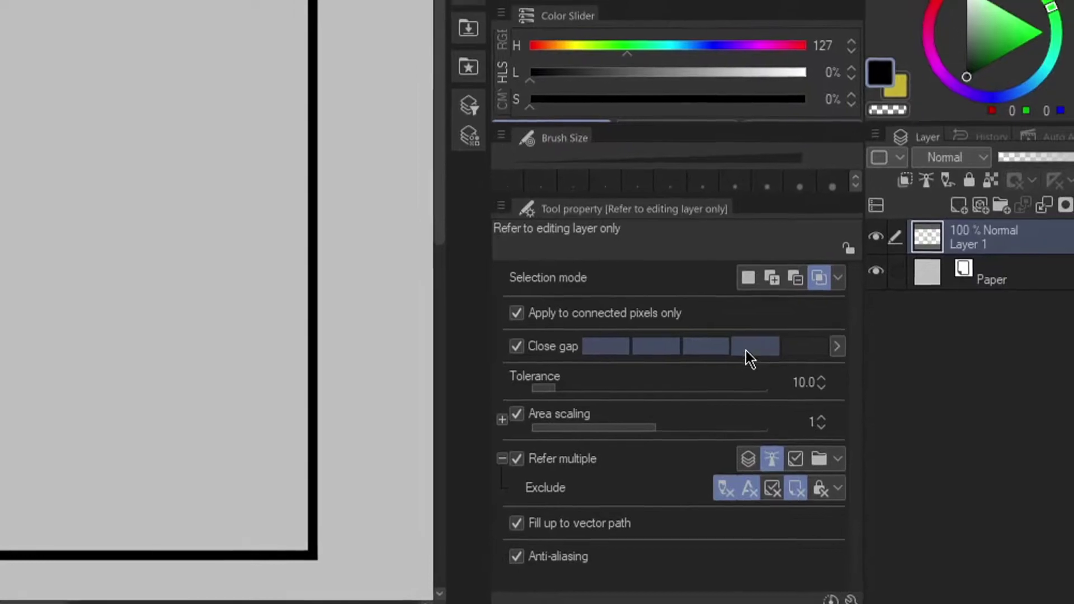
Drop Close gap to its lowest level, then raise it to the maximum 20.0
{"action": "left_click", "coordinate": [795, 335]}
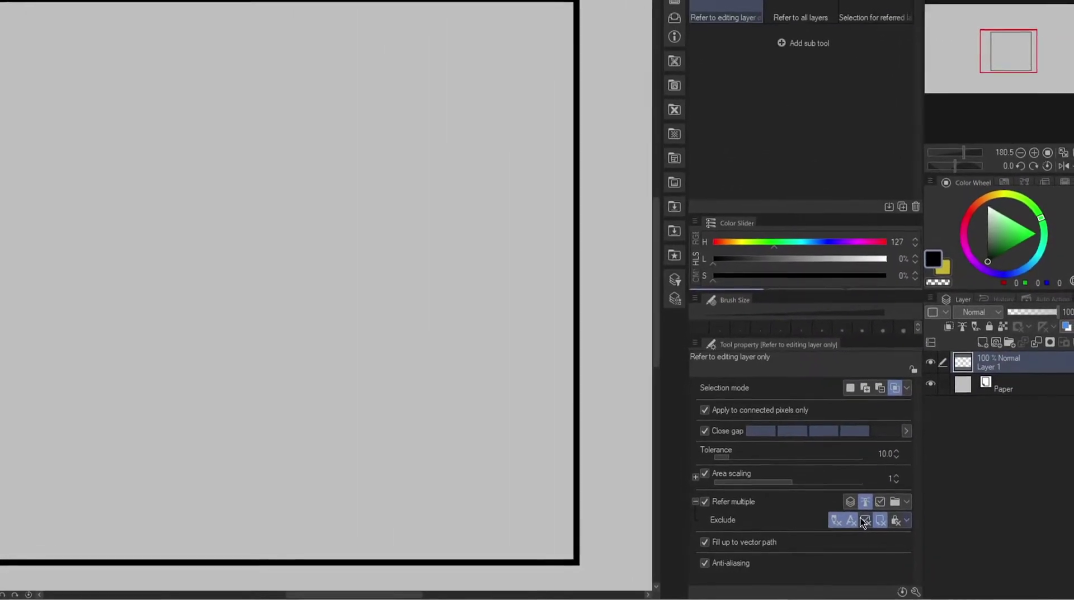
{"action": "left_click", "coordinate": [741, 420]}
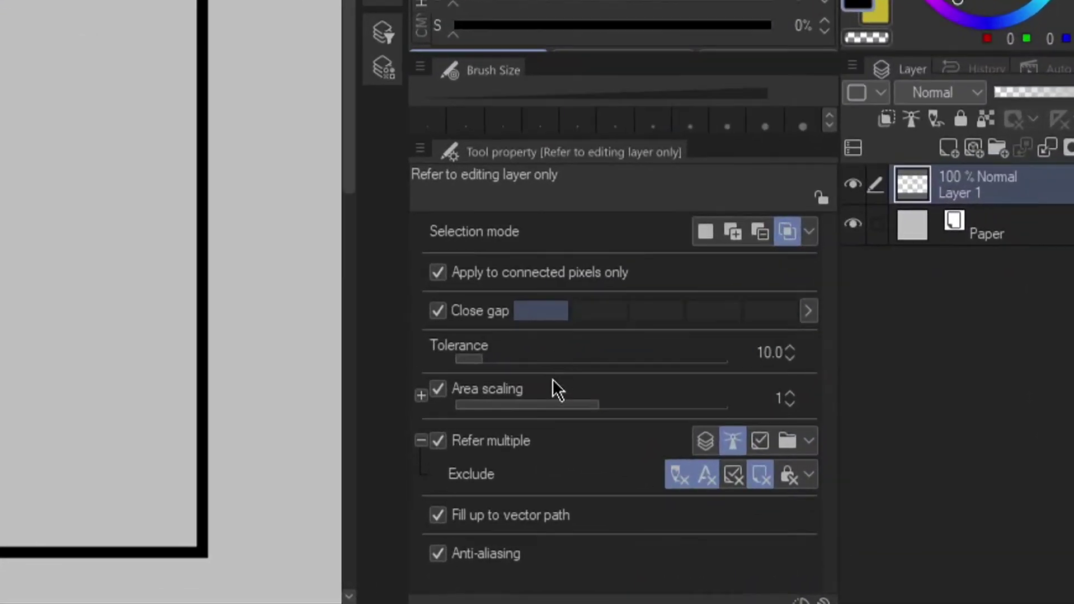
{"action": "left_click_drag", "start_coordinate": [582, 333], "coordinate": [770, 318]}
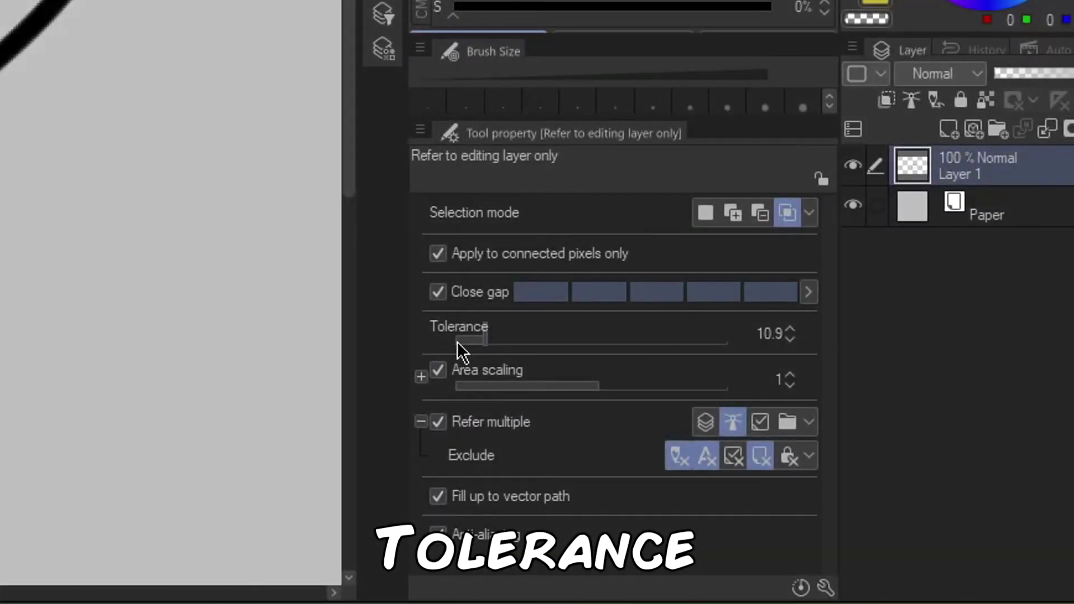
Set Tolerance to 0, select the grey area beside the stroke, and zoom in on its edge
{"action": "left_click_drag", "start_coordinate": [460, 343], "coordinate": [734, 375]}
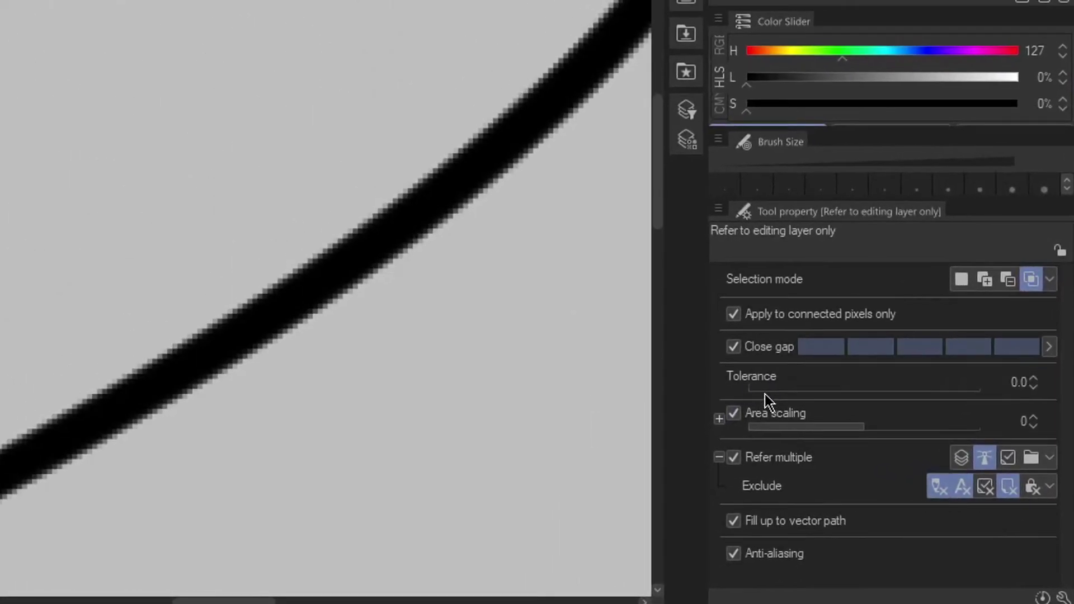
{"action": "left_click_drag", "start_coordinate": [576, 346], "coordinate": [493, 359]}
{"action": "left_click_drag", "start_coordinate": [756, 398], "coordinate": [666, 414]}
{"action": "left_click", "coordinate": [431, 113]}
{"action": "key", "text": "ctrl+space"}
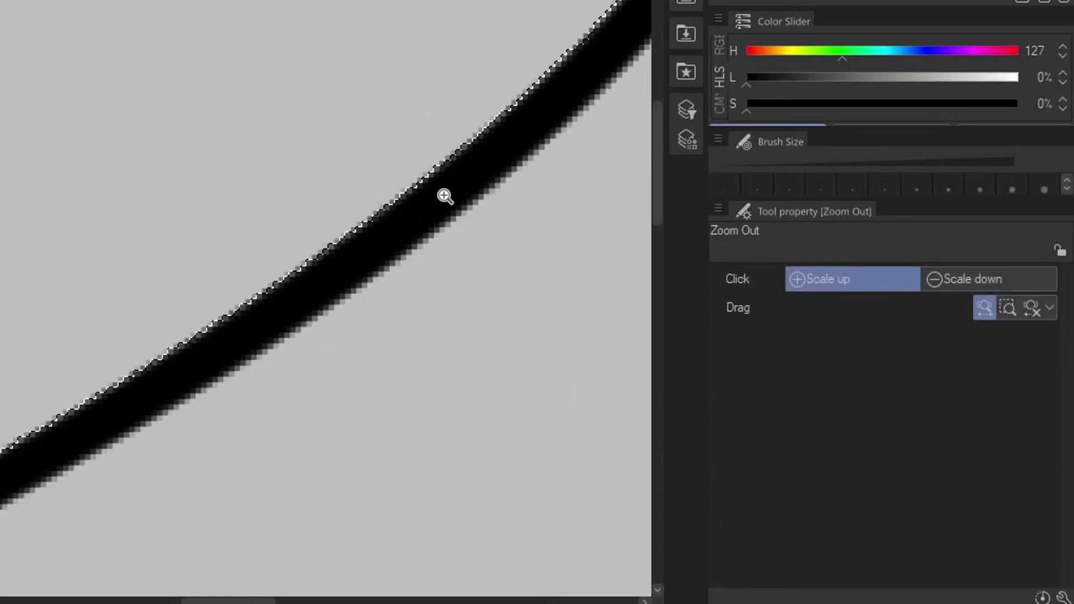
{"action": "left_click_drag", "start_coordinate": [445, 196], "coordinate": [489, 231]}
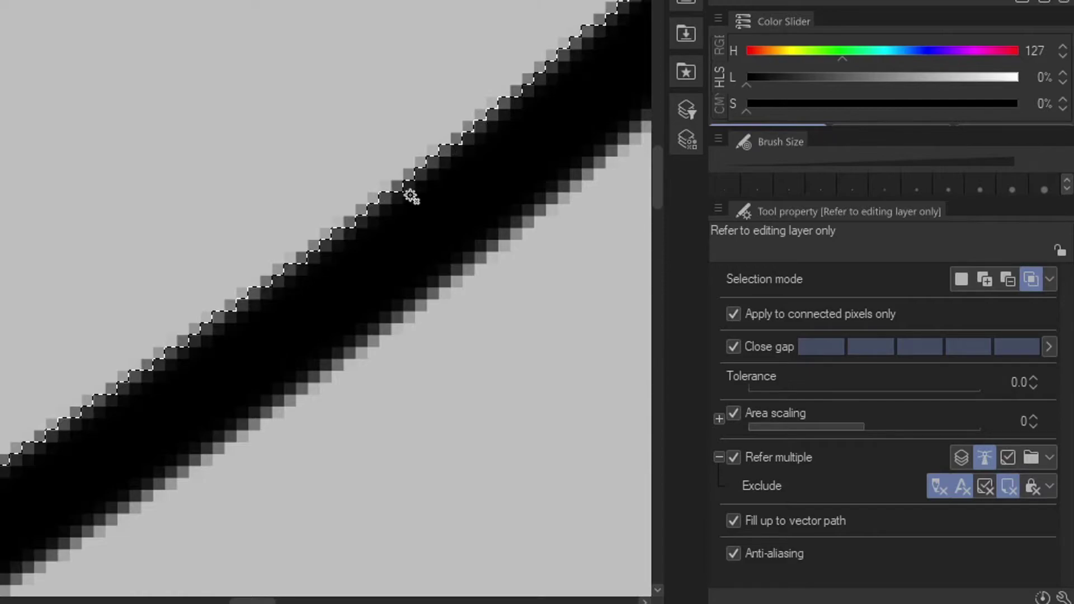
Raise Tolerance to 100 and reselect the grey area into the stroke's soft edge
{"action": "left_click_drag", "start_coordinate": [751, 390], "coordinate": [1017, 391]}
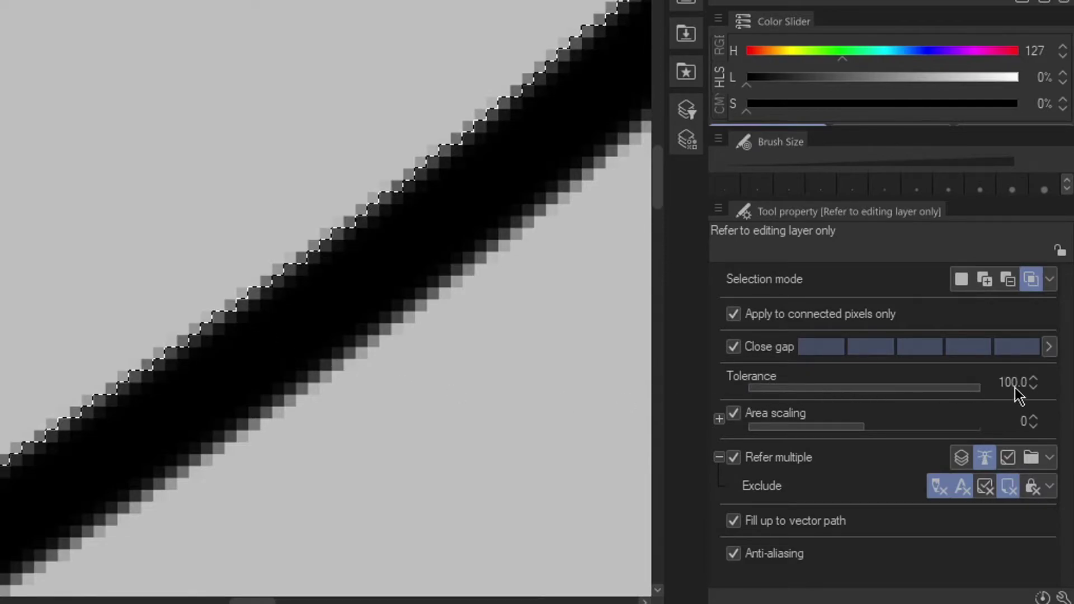
{"action": "left_click", "coordinate": [627, 205]}
{"action": "left_click", "coordinate": [482, 118]}
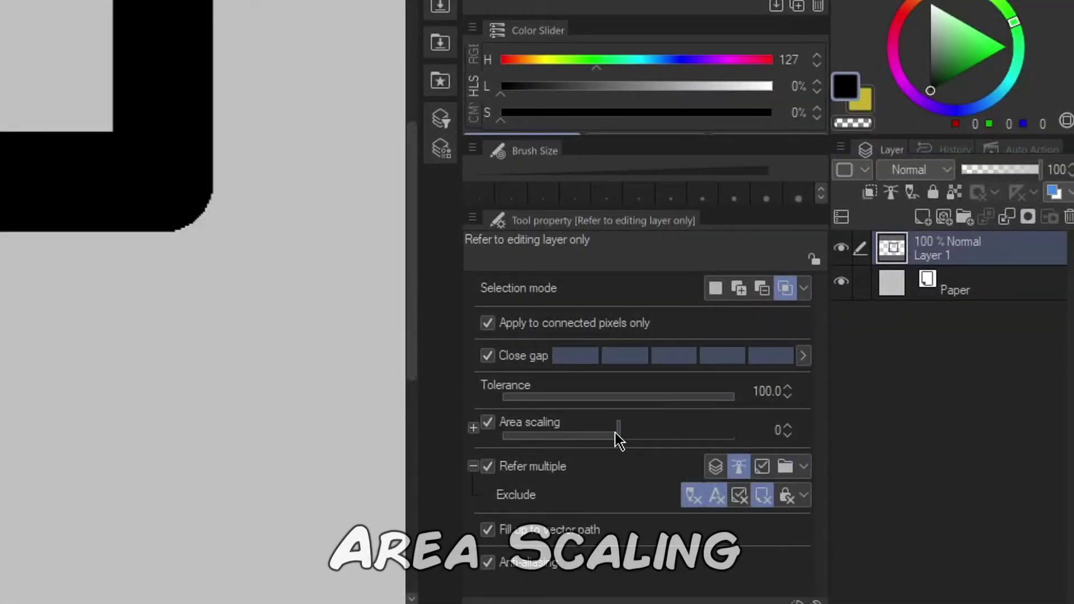
Reset Area scaling to 0, select the grey area inside the frame, zoom in, then raise Area scaling
{"action": "left_click_drag", "start_coordinate": [619, 436], "coordinate": [737, 437]}
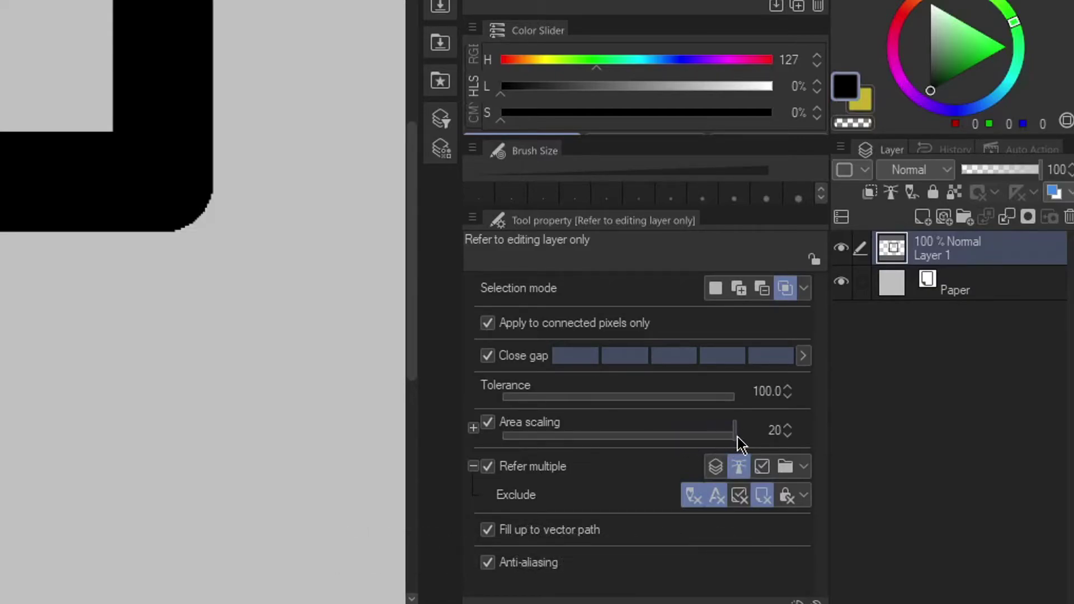
{"action": "left_click", "coordinate": [787, 435]}
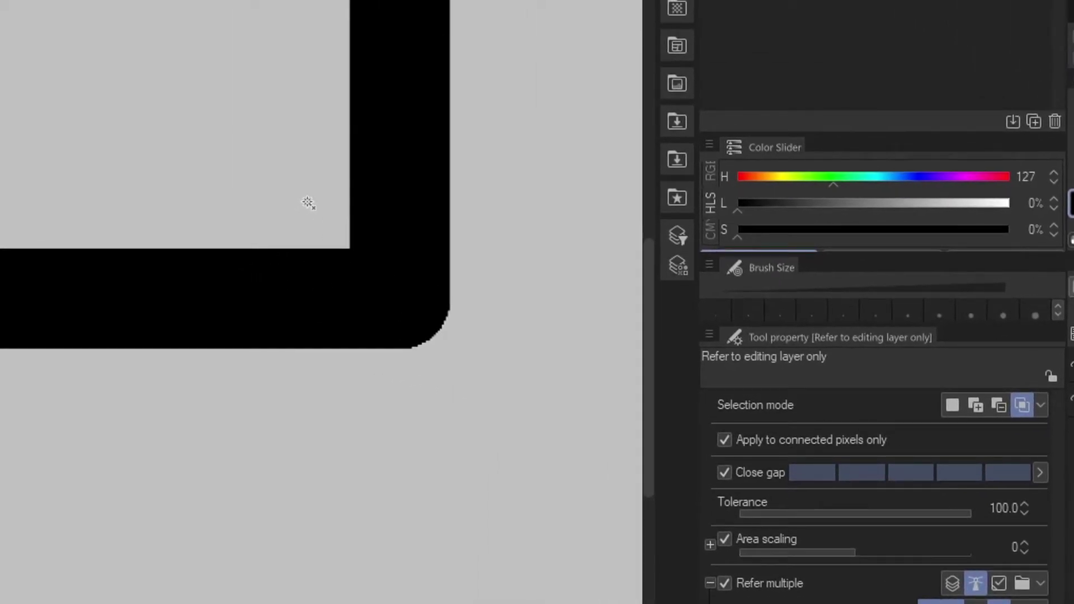
{"action": "left_click", "coordinate": [308, 203]}
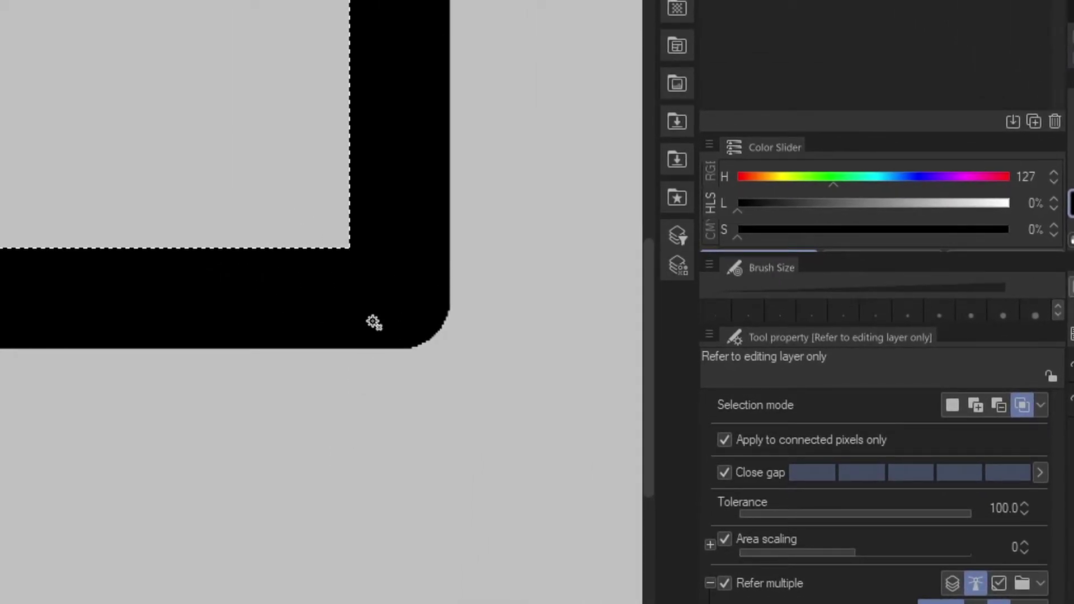
{"action": "key", "text": "ctrl+space"}
{"action": "left_click_drag", "start_coordinate": [379, 244], "coordinate": [449, 307]}
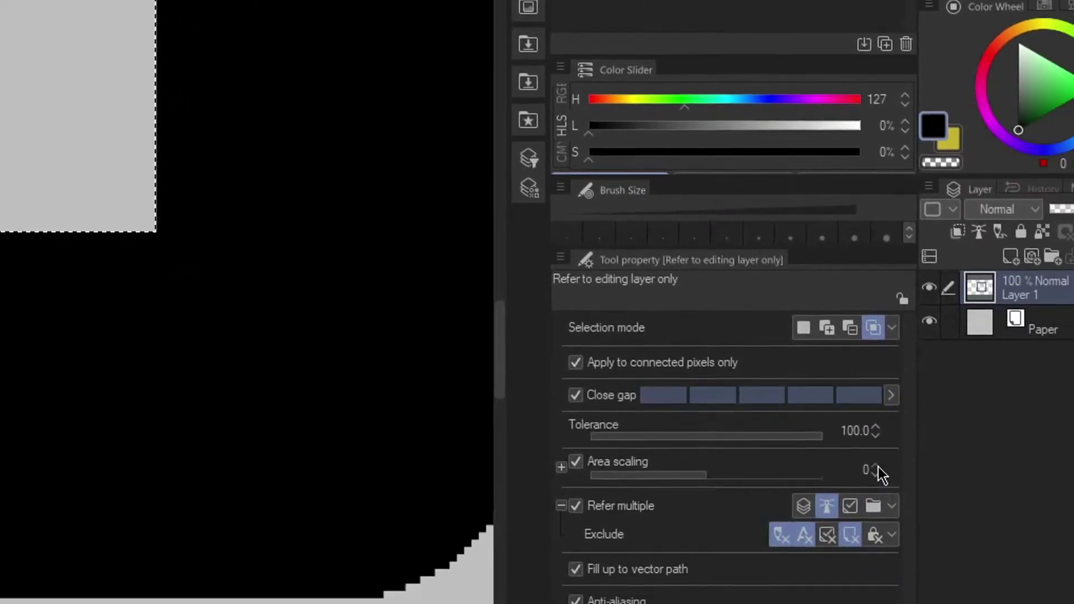
{"action": "left_click", "coordinate": [1026, 544]}
{"action": "left_click", "coordinate": [806, 431]}
{"action": "left_click", "coordinate": [806, 431]}
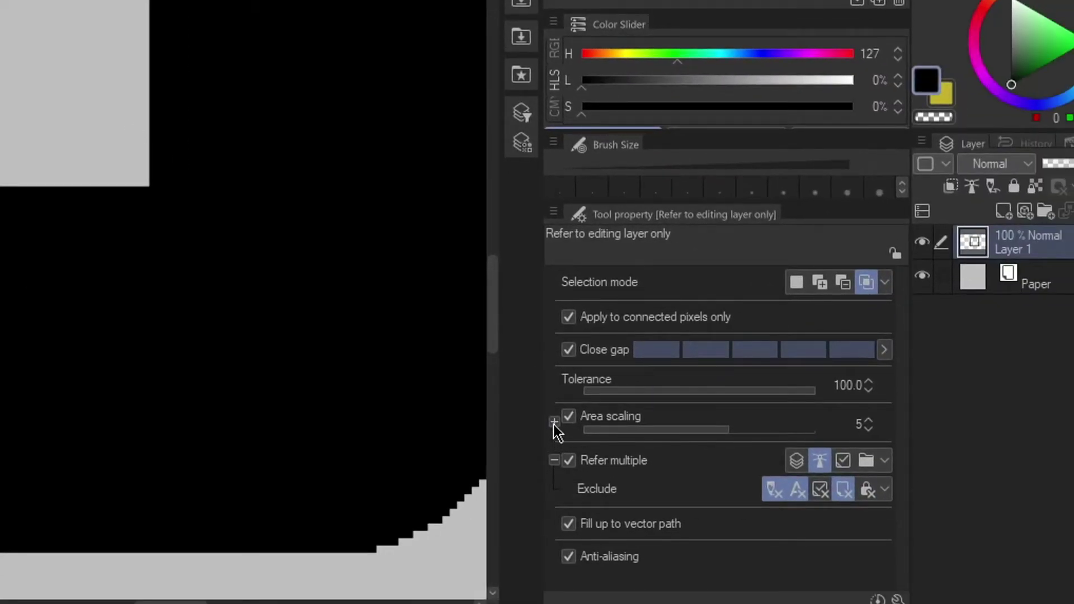
Expand the Area scaling options, choose Rectangle scaling mode, and reselect the grey area
{"action": "left_click", "coordinate": [554, 427]}
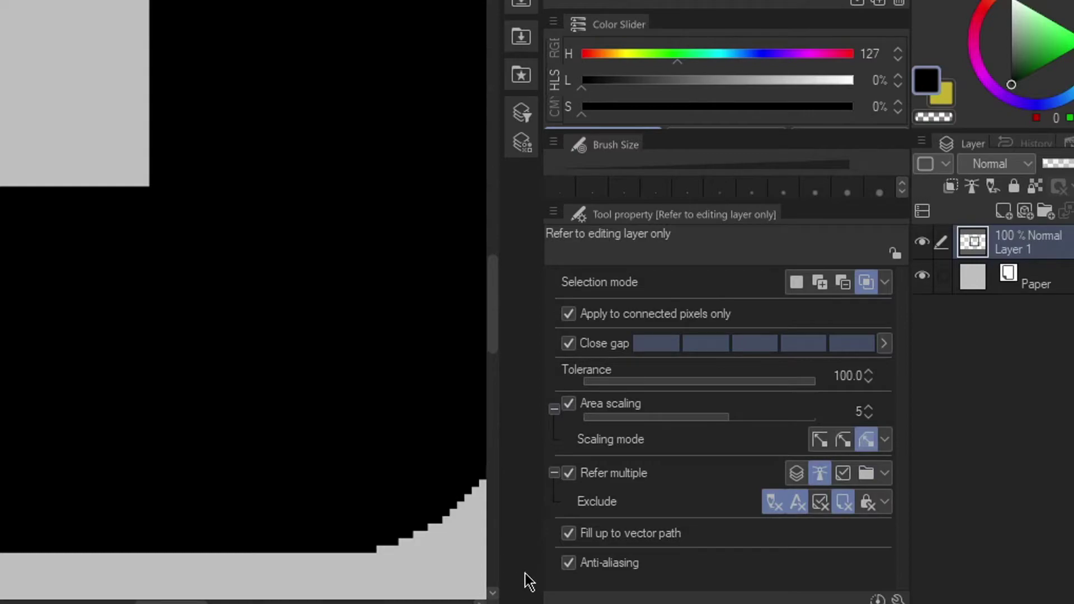
{"action": "left_click", "coordinate": [884, 439]}
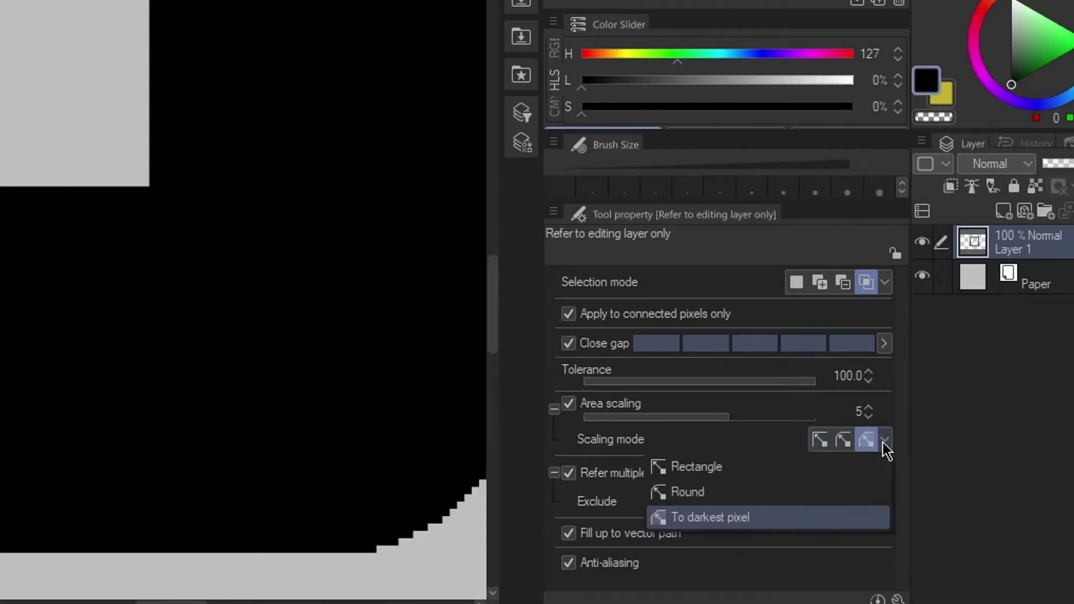
{"action": "left_click", "coordinate": [816, 470]}
{"action": "left_click", "coordinate": [333, 242]}
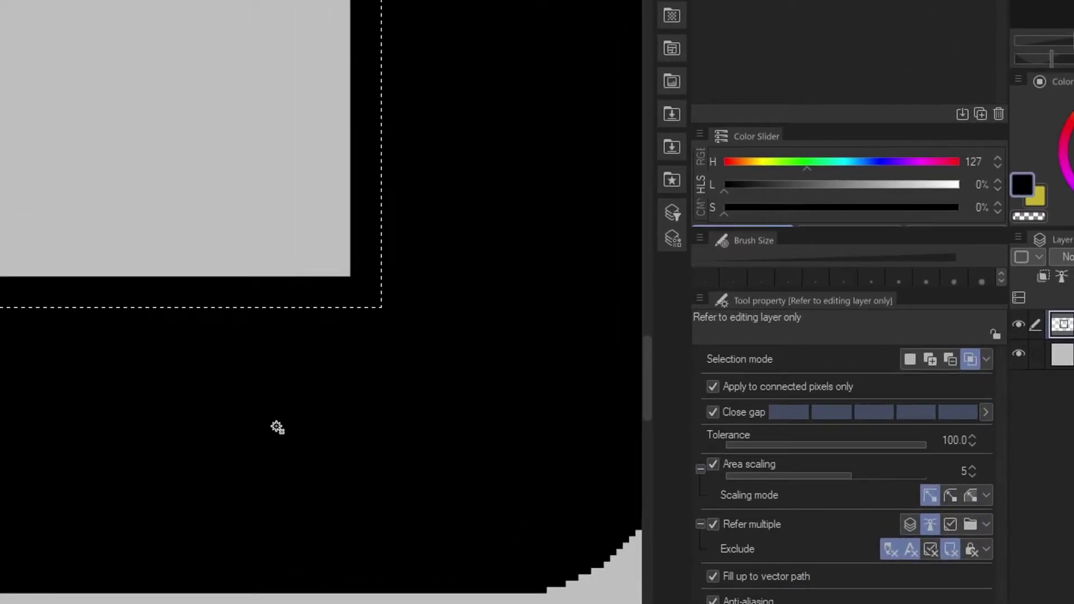
Change Scaling mode to To darkest pixel, then to Round
{"action": "left_click", "coordinate": [987, 503]}
{"action": "left_click", "coordinate": [940, 568]}
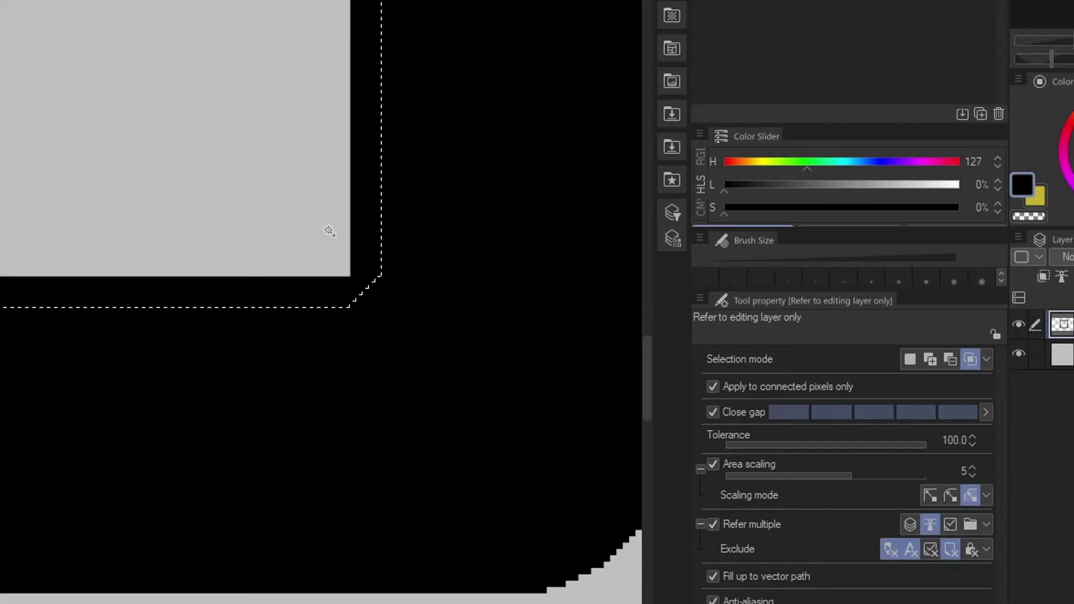
{"action": "left_click", "coordinate": [986, 495]}
{"action": "left_click", "coordinate": [942, 543]}
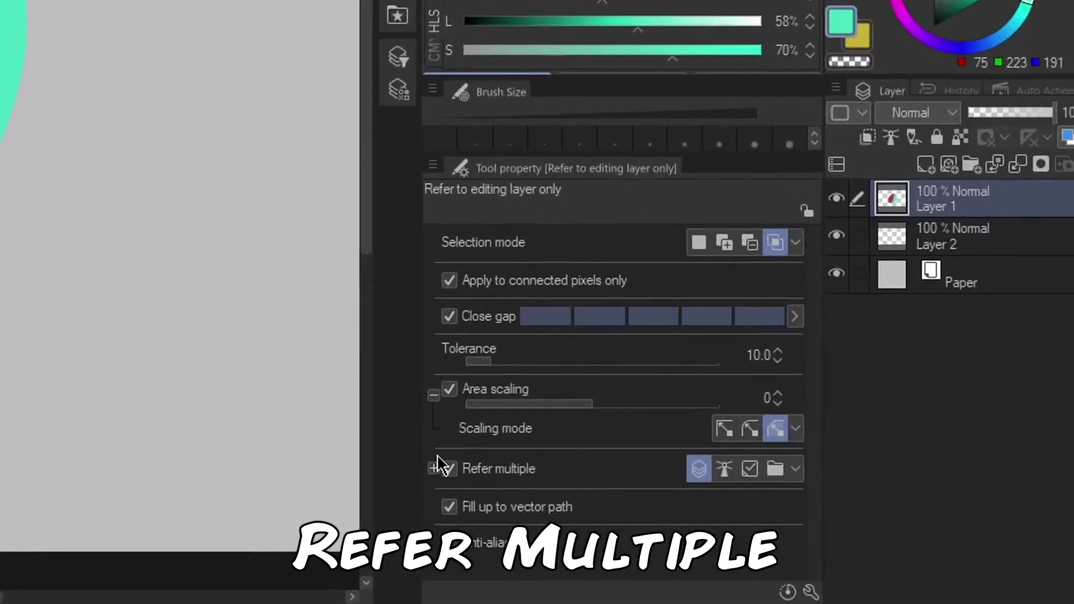
Toggle Refer multiple off and on, and set it to All layers
{"action": "left_click", "coordinate": [646, 506]}
{"action": "left_click", "coordinate": [409, 460]}
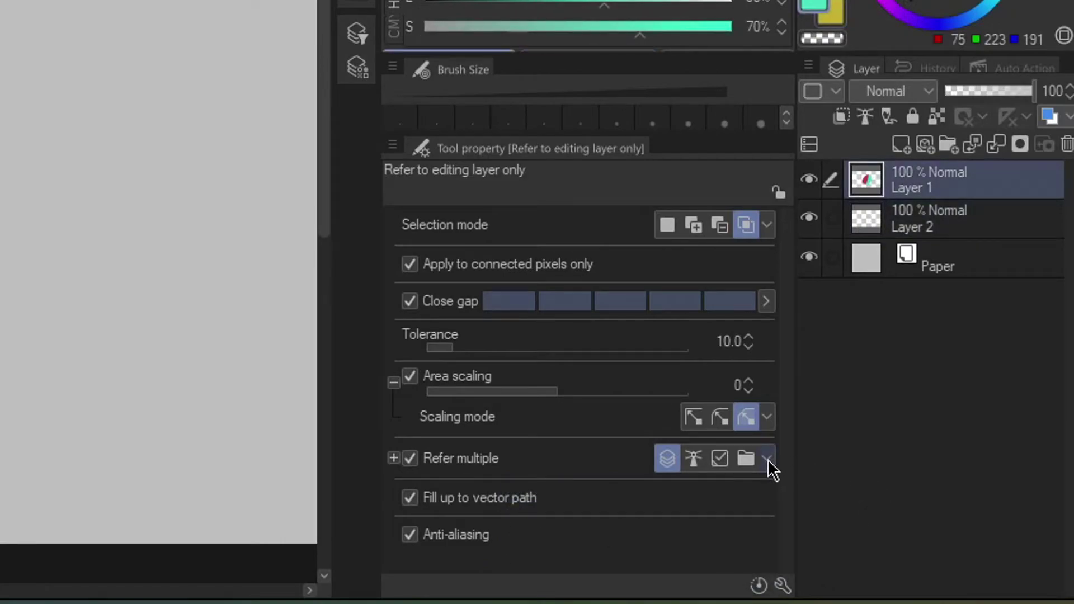
{"action": "left_click", "coordinate": [766, 460]}
{"action": "left_click", "coordinate": [729, 491]}
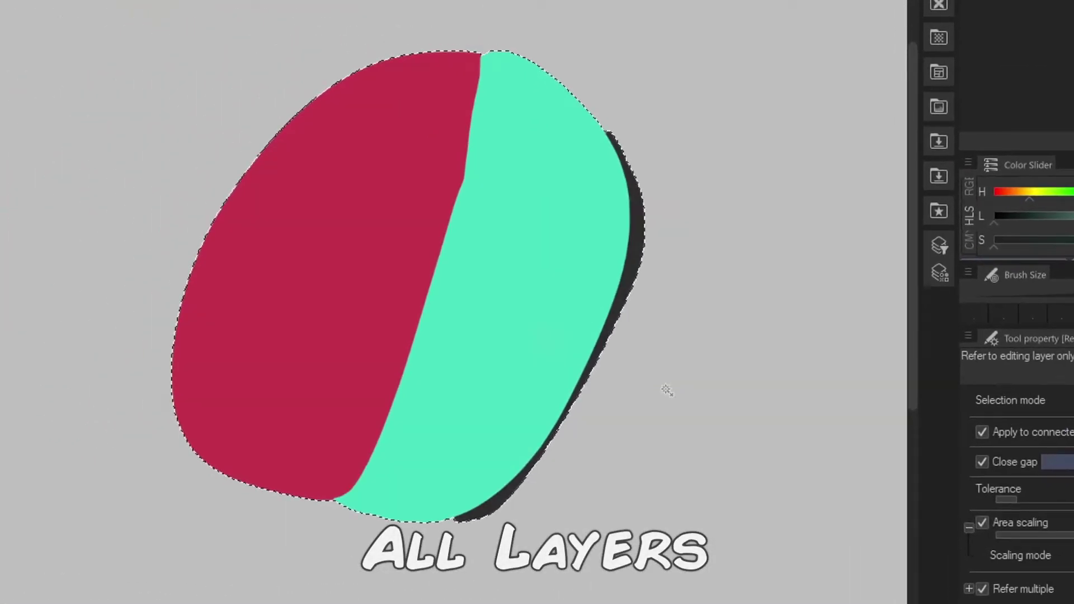
Auto-select the black crescent, teal area and red area, then deselect
{"action": "left_click", "coordinate": [623, 290]}
{"action": "left_click", "coordinate": [623, 290]}
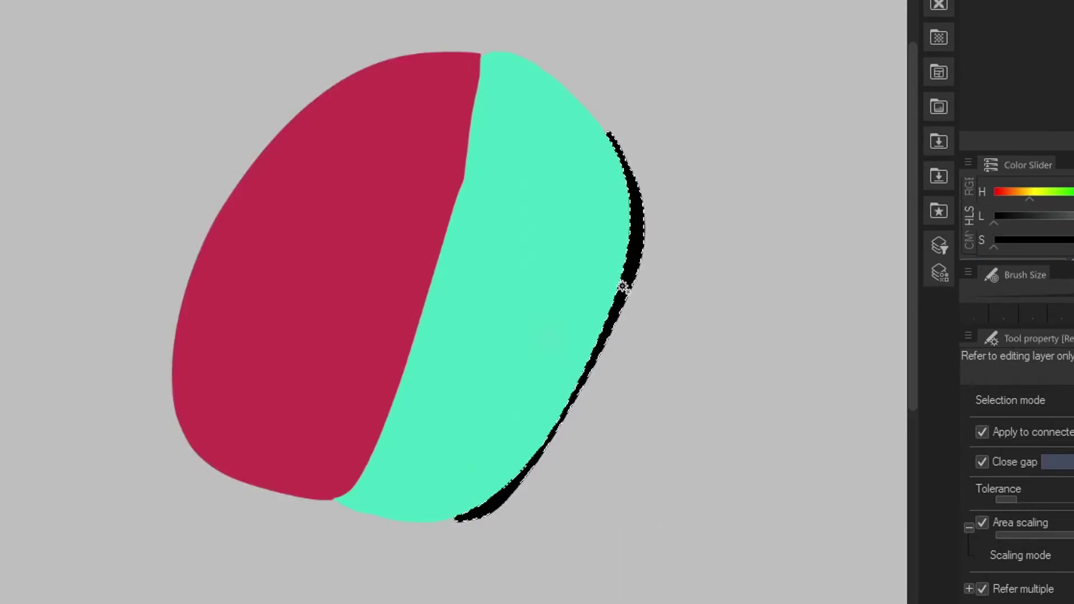
{"action": "left_click", "coordinate": [604, 302]}
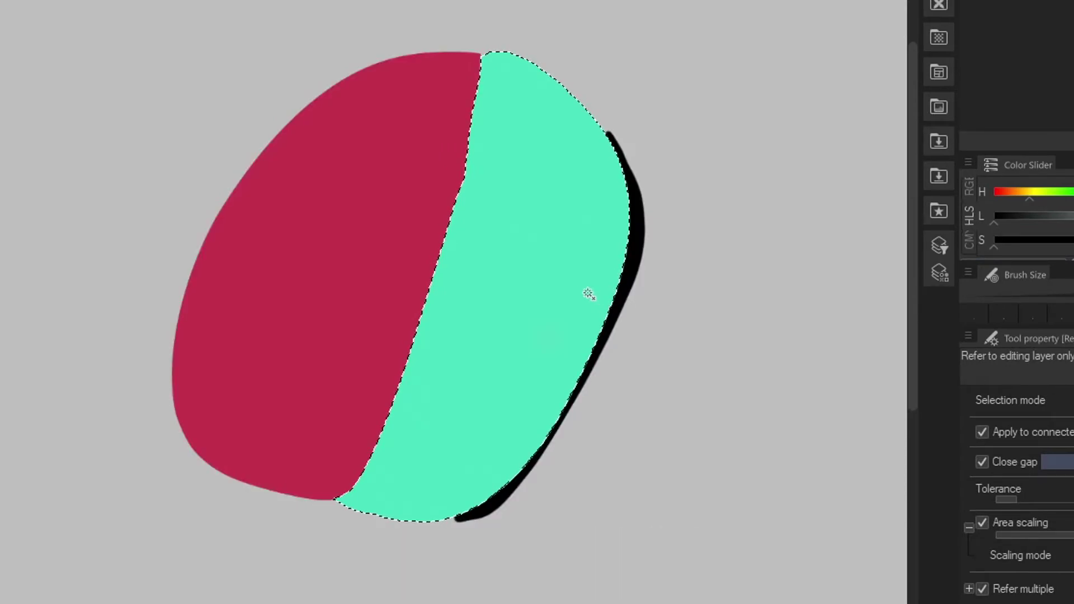
{"action": "left_click", "coordinate": [419, 247]}
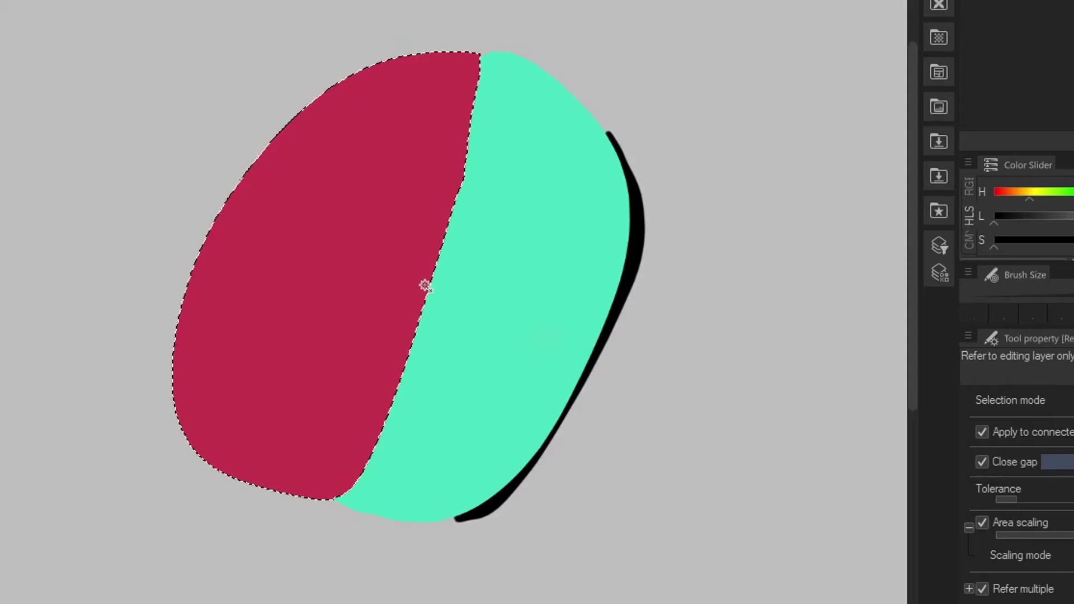
{"action": "key", "text": "ctrl+d"}
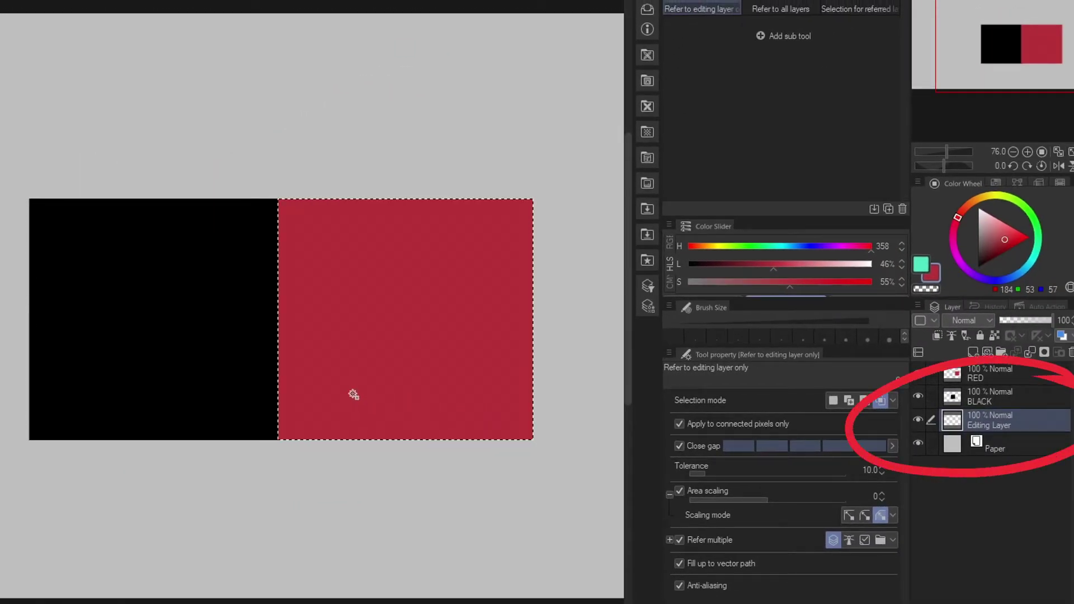
{"action": "key", "text": "ctrl+d"}
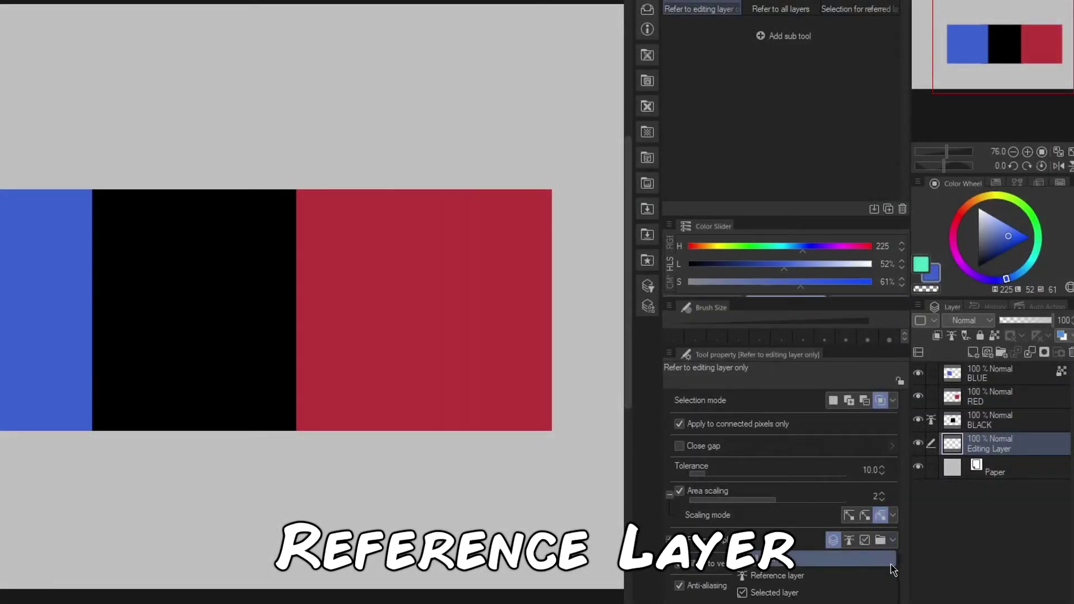
Set Refer multiple to Reference layer, select the blue block's area, then deselect
{"action": "left_click", "coordinate": [889, 576]}
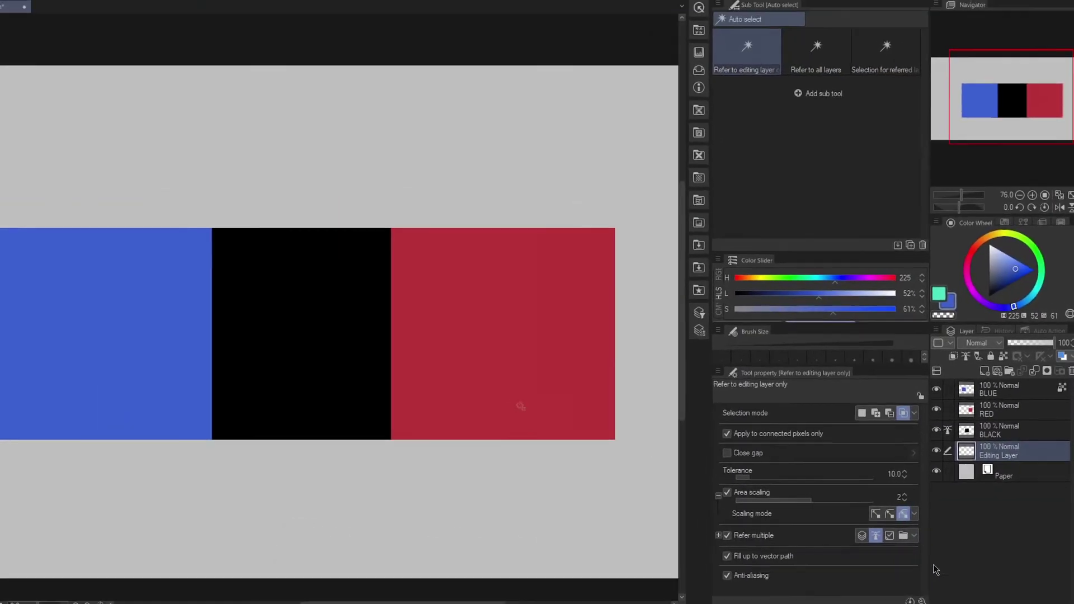
{"action": "left_click", "coordinate": [444, 393]}
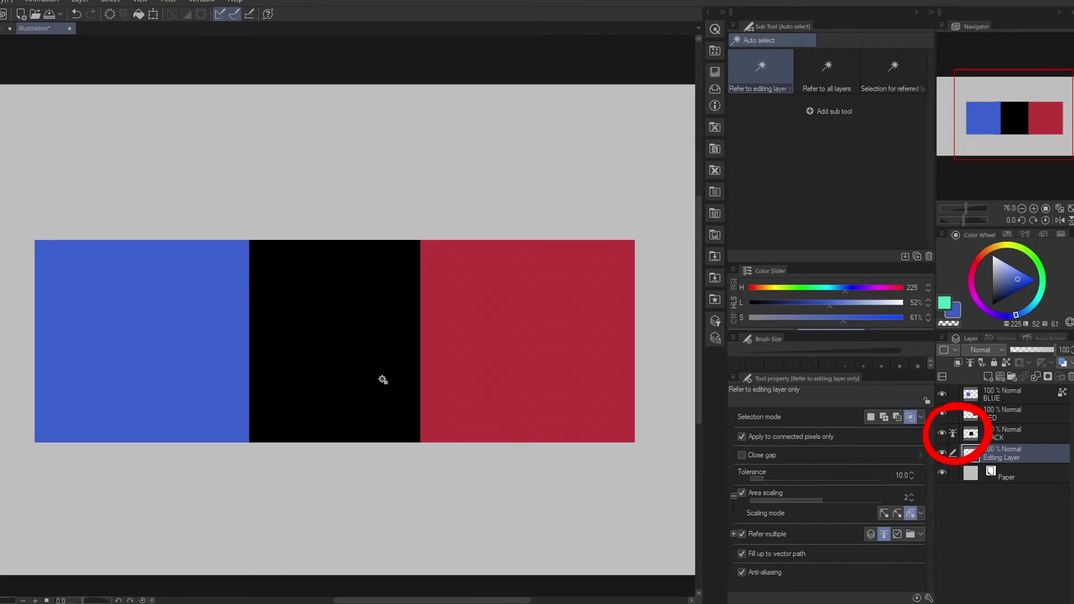
{"action": "left_click", "coordinate": [328, 371]}
{"action": "left_click", "coordinate": [197, 354]}
{"action": "left_click", "coordinate": [149, 347]}
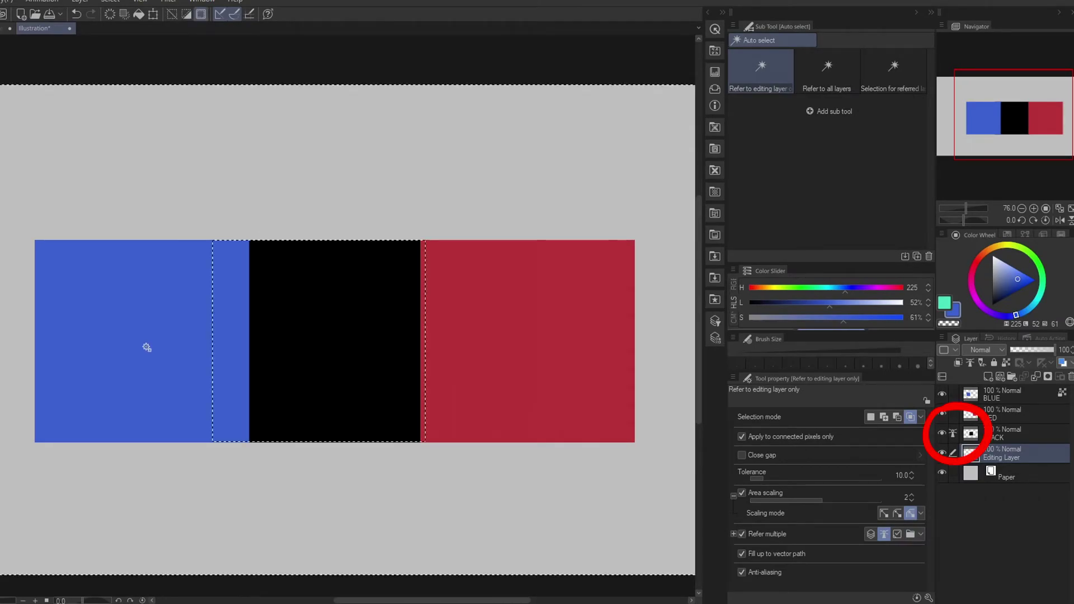
{"action": "key", "text": "ctrl+d"}
Make BLUE, RED and BLACK reference layers, then return to Editing Layer
{"action": "left_click", "coordinate": [1002, 414]}
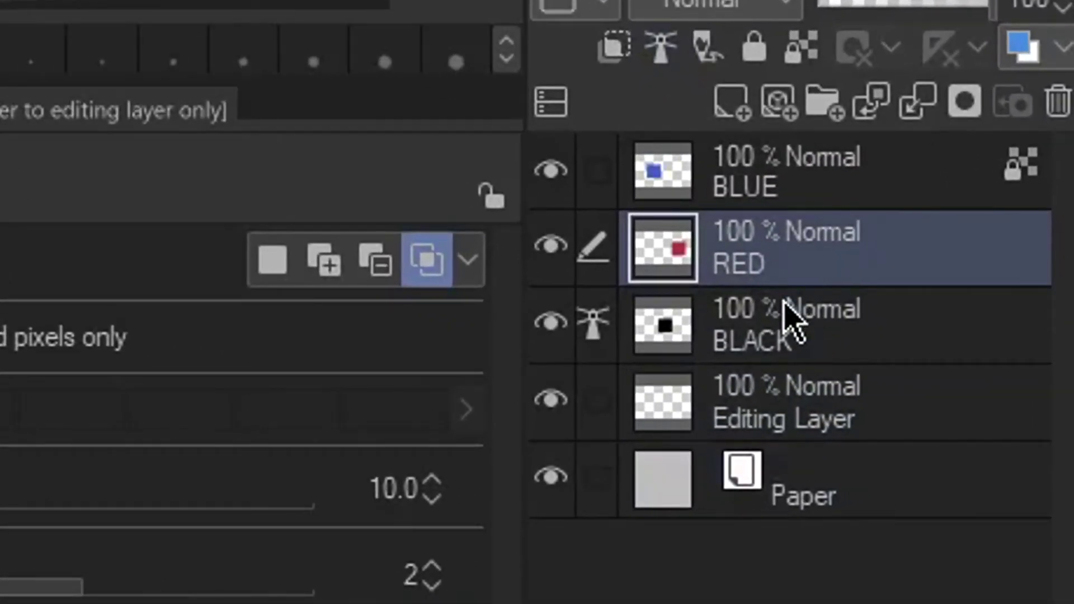
{"action": "left_click", "coordinate": [661, 56]}
{"action": "left_click", "coordinate": [786, 176]}
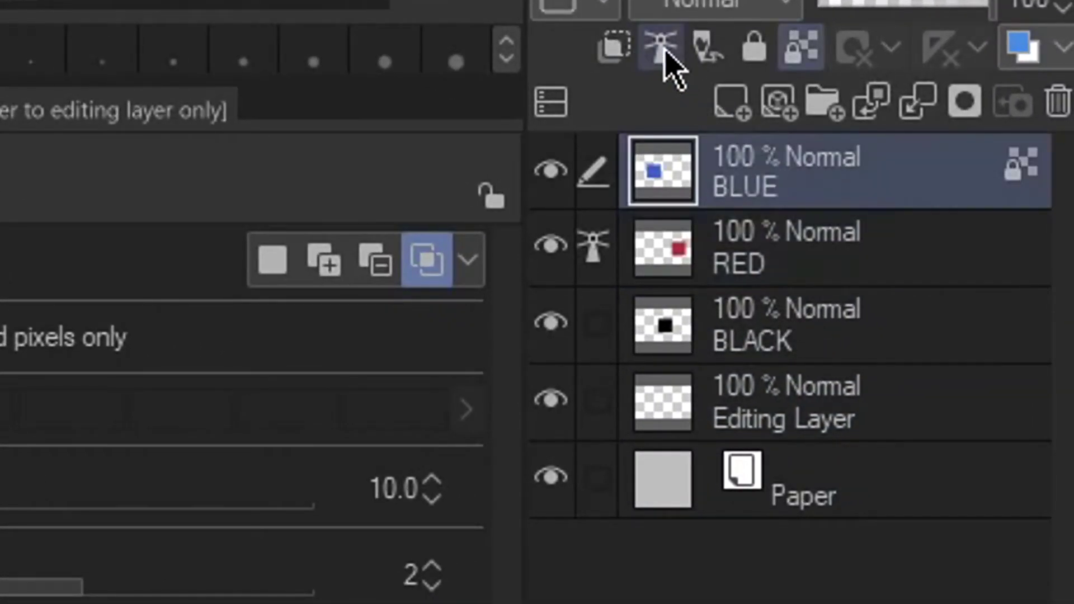
{"action": "left_click", "coordinate": [663, 50]}
{"action": "left_click", "coordinate": [823, 304]}
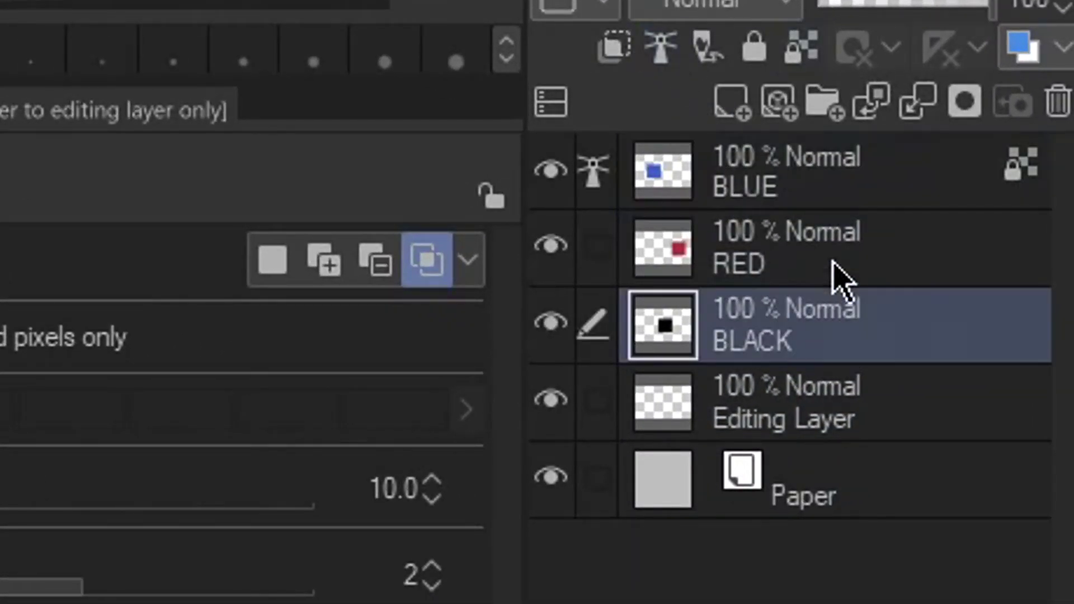
{"action": "left_click", "coordinate": [836, 202], "text": "shift"}
{"action": "left_click", "coordinate": [665, 47]}
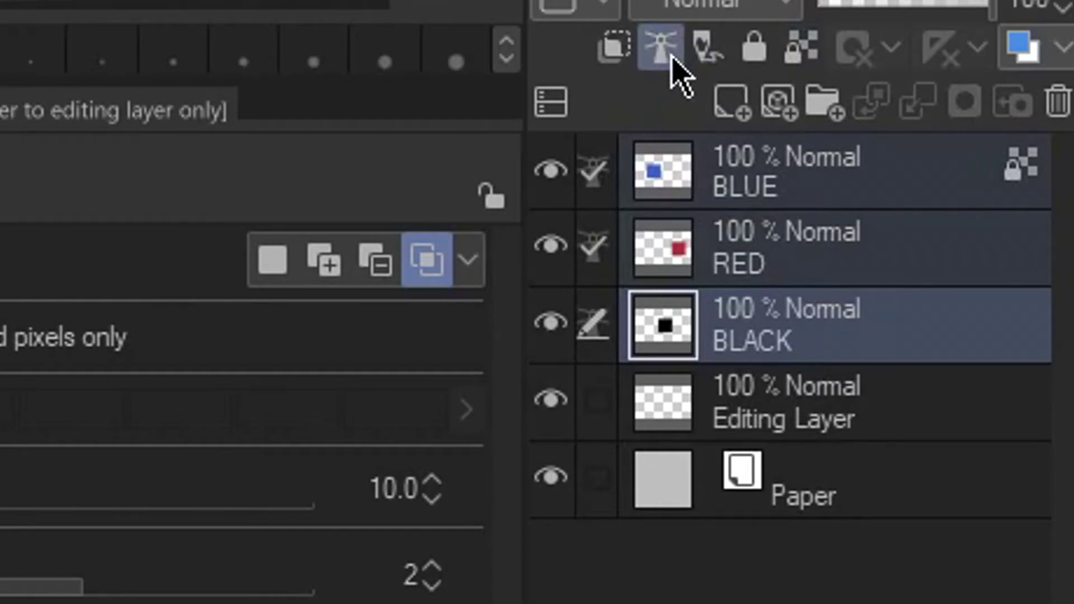
{"action": "left_click", "coordinate": [830, 396]}
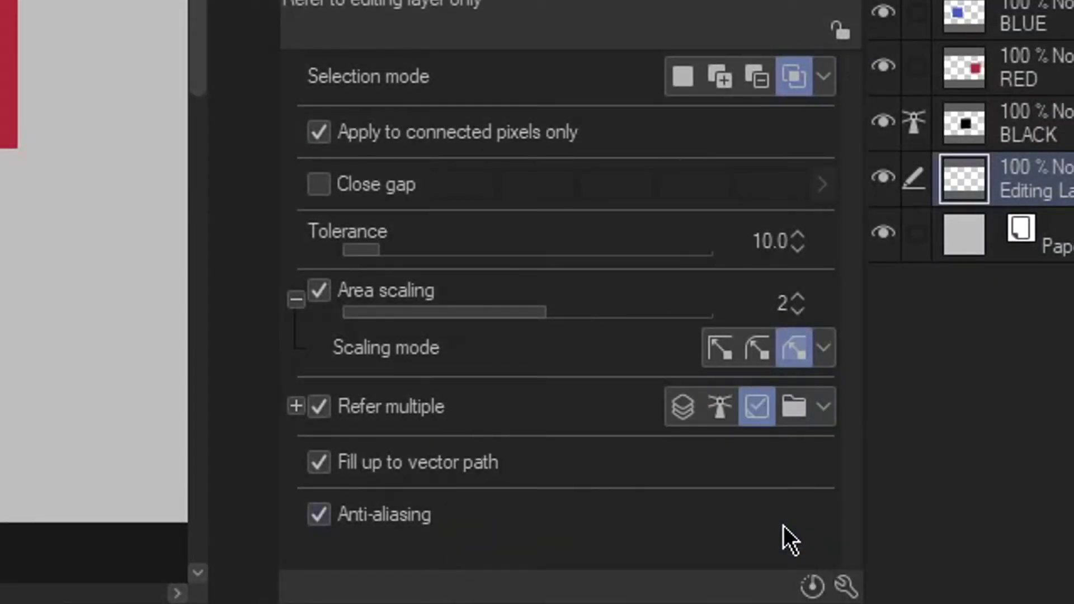
Set Refer multiple to Selected layer with BLACK and RED selected, and auto-select the red and black rectangles
{"action": "left_click", "coordinate": [864, 199]}
{"action": "left_click", "coordinate": [926, 140], "text": "ctrl"}
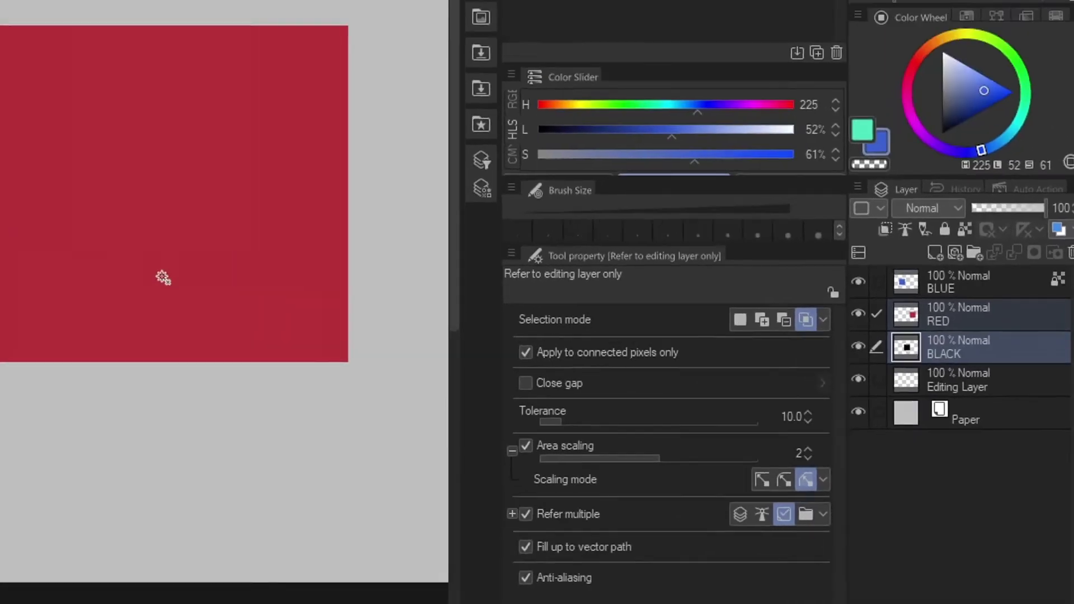
{"action": "left_click", "coordinate": [515, 397]}
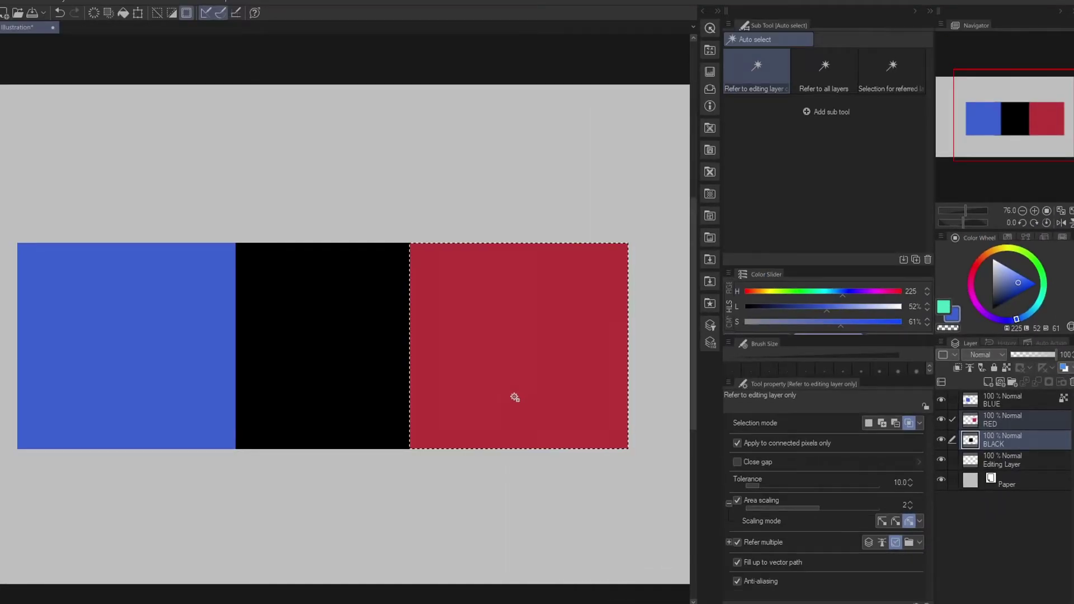
{"action": "left_click", "coordinate": [369, 367]}
{"action": "key", "text": "ctrl+d"}
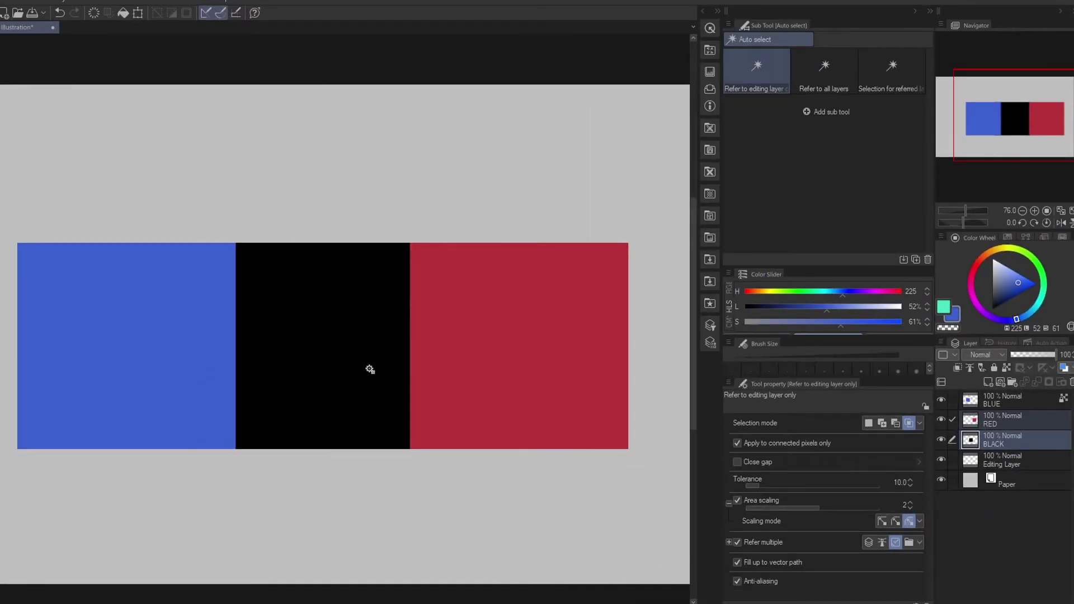
{"action": "left_click", "coordinate": [378, 483]}
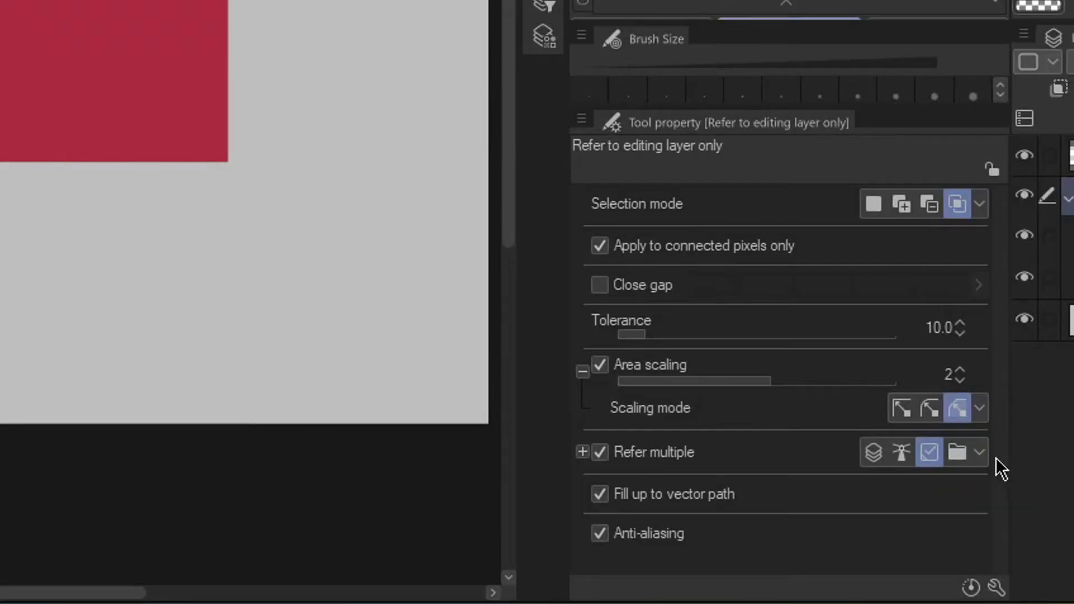
{"action": "left_click", "coordinate": [979, 453]}
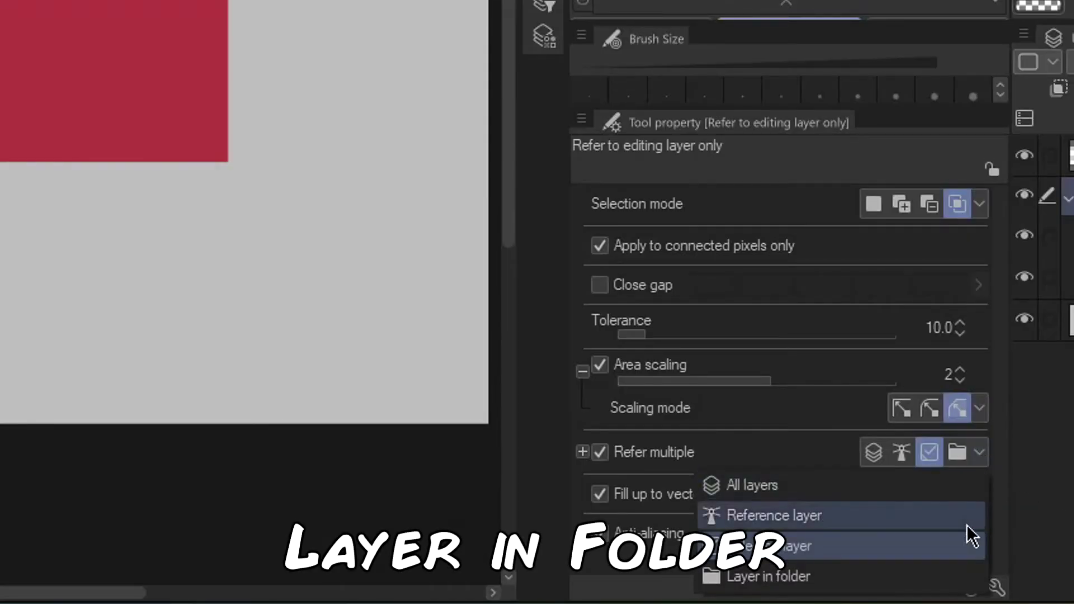
Set Refer multiple to Layer in folder with Folder 1 selected, and auto-select the yellow and blue squares separately
{"action": "left_click", "coordinate": [963, 583]}
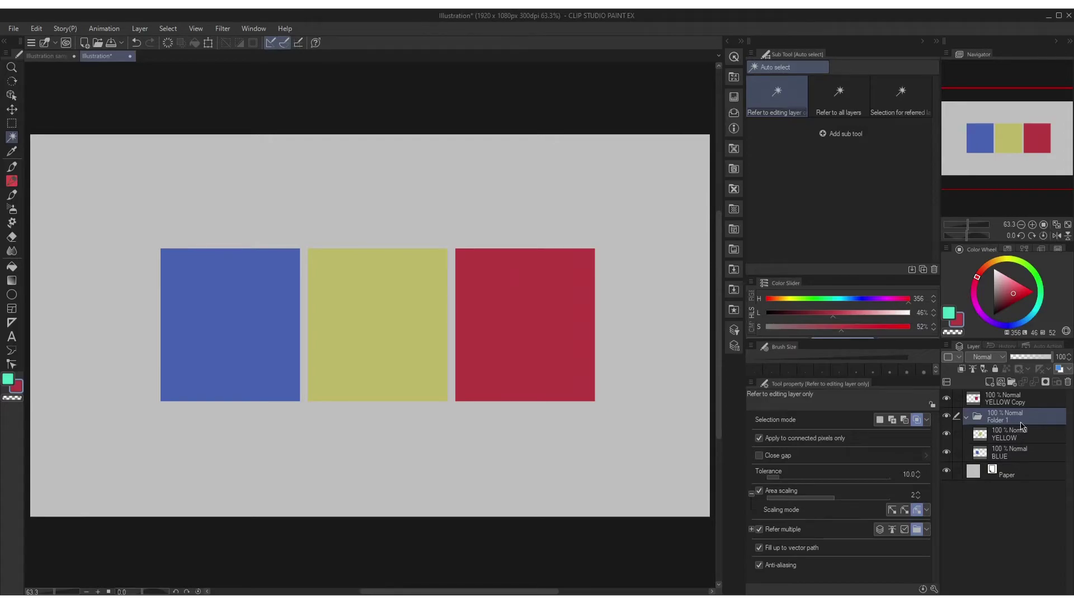
{"action": "left_click", "coordinate": [1020, 440]}
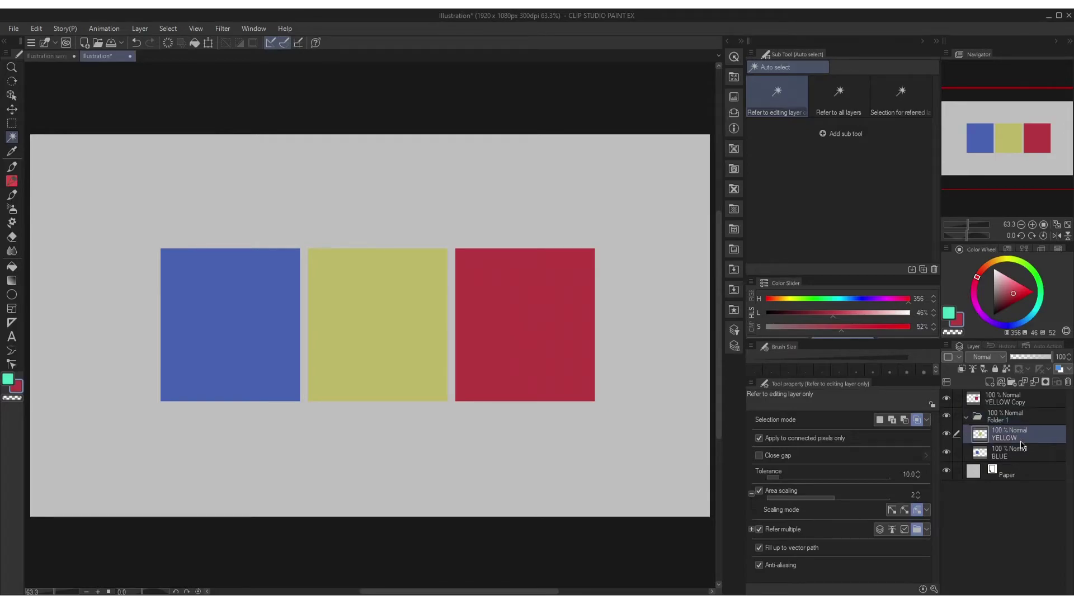
{"action": "left_click", "coordinate": [1026, 423]}
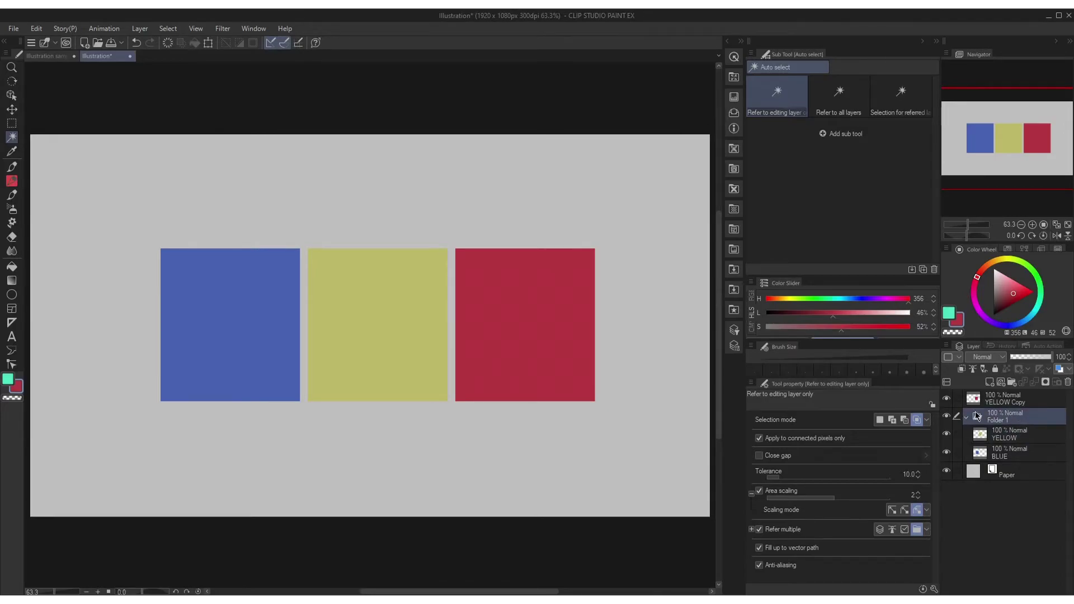
{"action": "left_click", "coordinate": [623, 321]}
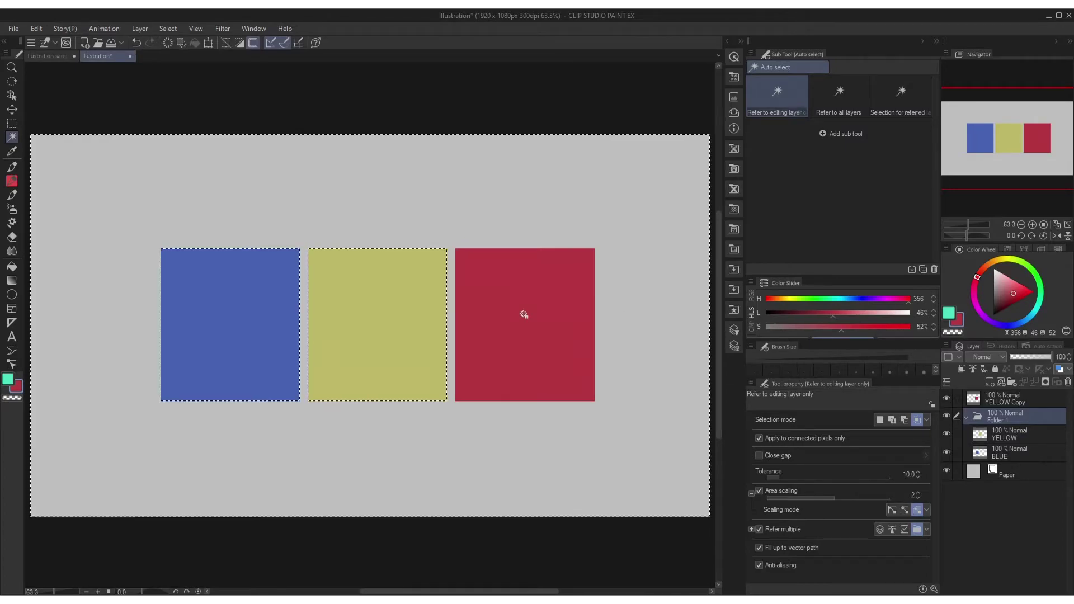
{"action": "left_click", "coordinate": [389, 308]}
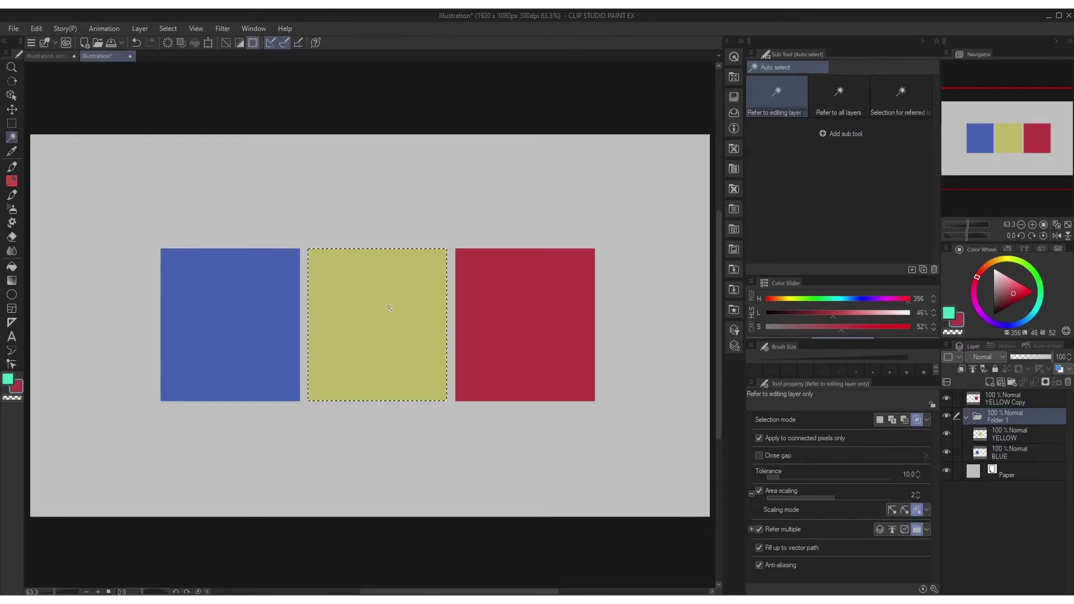
{"action": "left_click", "coordinate": [258, 291]}
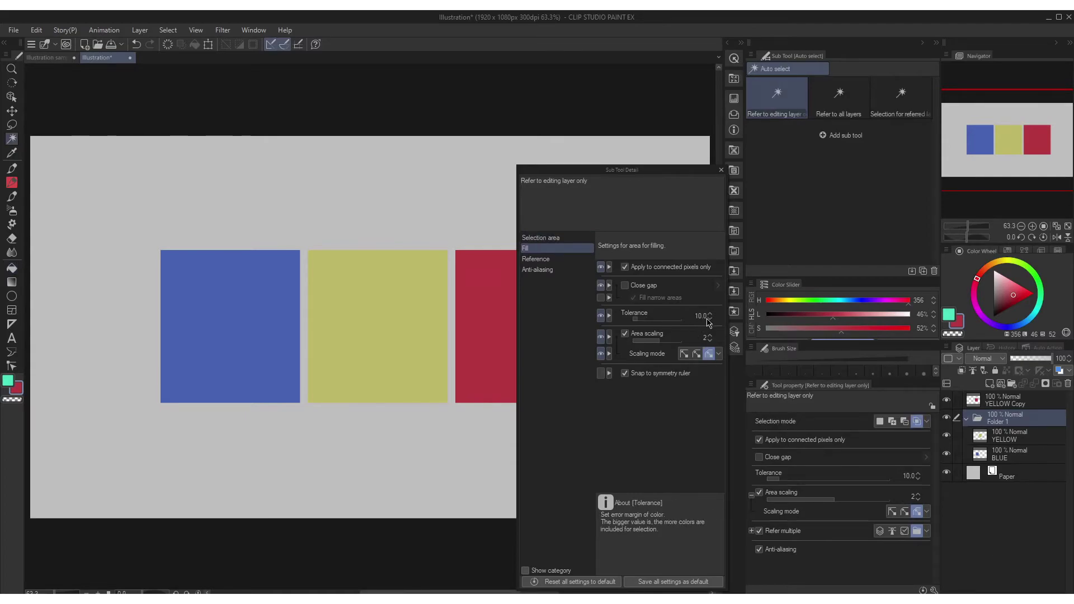
Switch to the Fill tool with G to compare its 30.0 tolerance against auto select's settings
{"action": "key", "text": "g"}
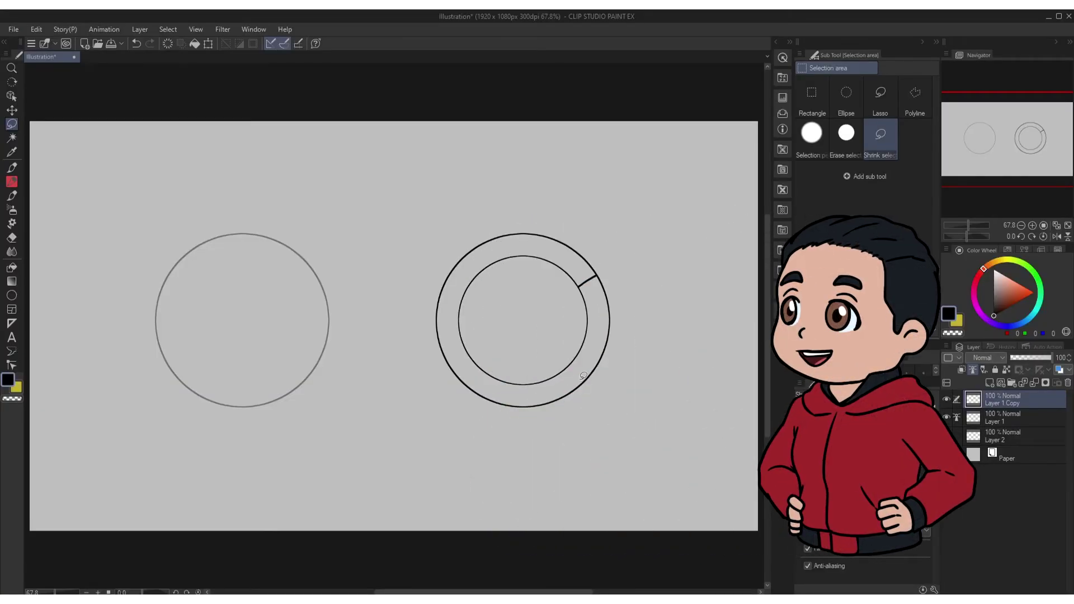
Lasso a selection just inside the outer ring of the right-hand circle
{"action": "mouse_move", "coordinate": [580, 370]}
{"action": "left_mouse_down"}
{"action": "mouse_move", "coordinate": [600, 320]}
{"action": "mouse_move", "coordinate": [569, 257]}
{"action": "mouse_move", "coordinate": [538, 246]}
{"action": "mouse_move", "coordinate": [497, 251]}
{"action": "mouse_move", "coordinate": [470, 271]}
{"action": "mouse_move", "coordinate": [451, 337]}
{"action": "mouse_move", "coordinate": [473, 369]}
{"action": "mouse_move", "coordinate": [504, 386]}
{"action": "mouse_move", "coordinate": [579, 368]}
{"action": "left_mouse_up"}
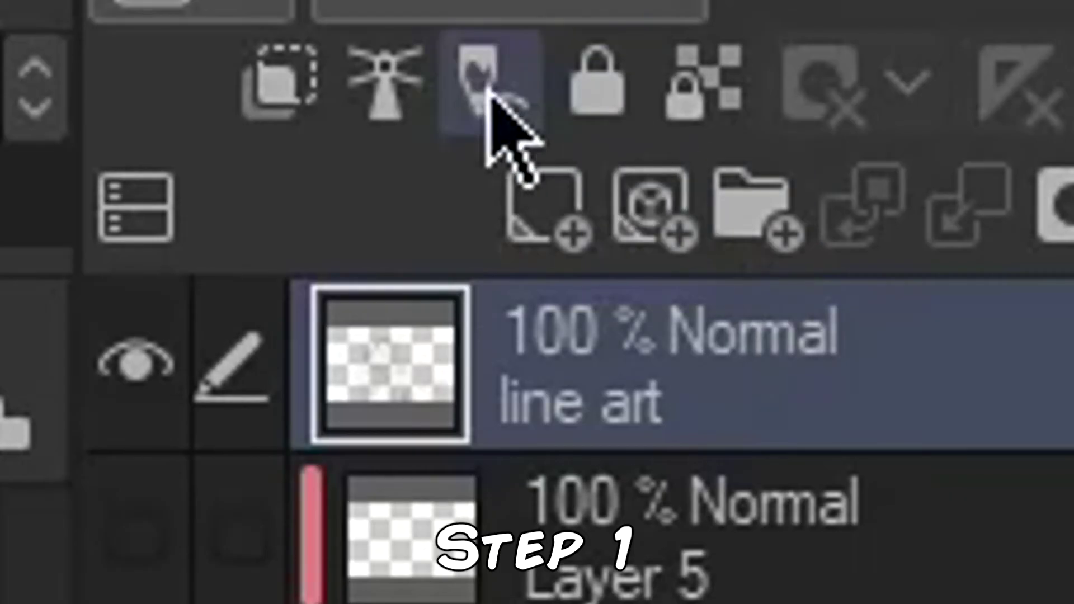
Make the line art the reference layer and add a new layer named 'Silhoueteteetetertete'
{"action": "left_click", "coordinate": [384, 92]}
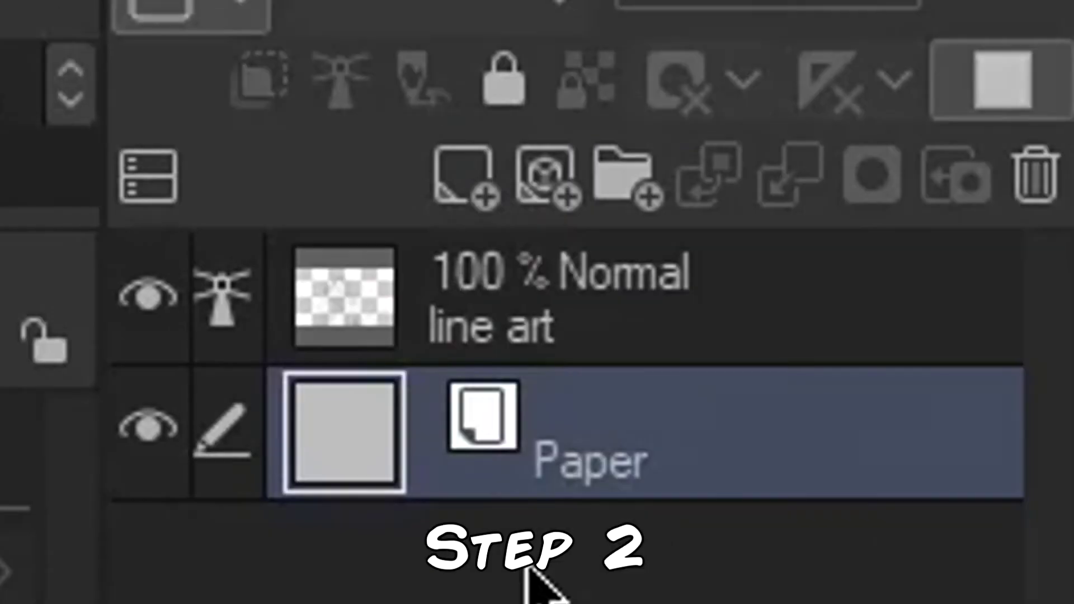
{"action": "left_click", "coordinate": [468, 187]}
{"action": "double_click", "coordinate": [479, 444]}
{"action": "type", "text": "Silhoueteteetetertete"}
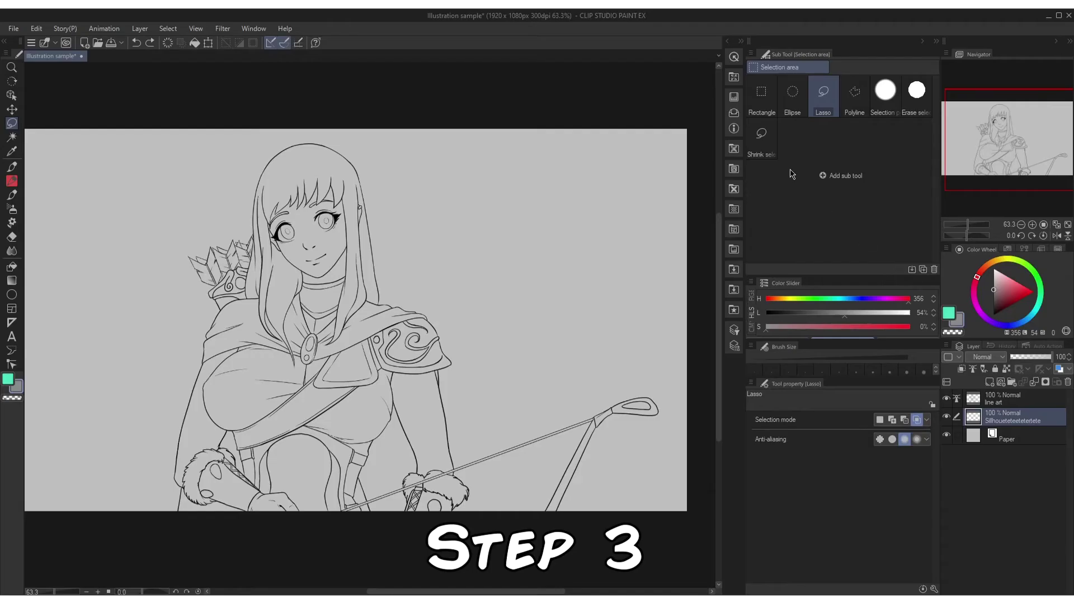
Fill the archer's grey silhouette by encircling her with the Enclose and fill lasso
{"action": "left_click", "coordinate": [761, 137]}
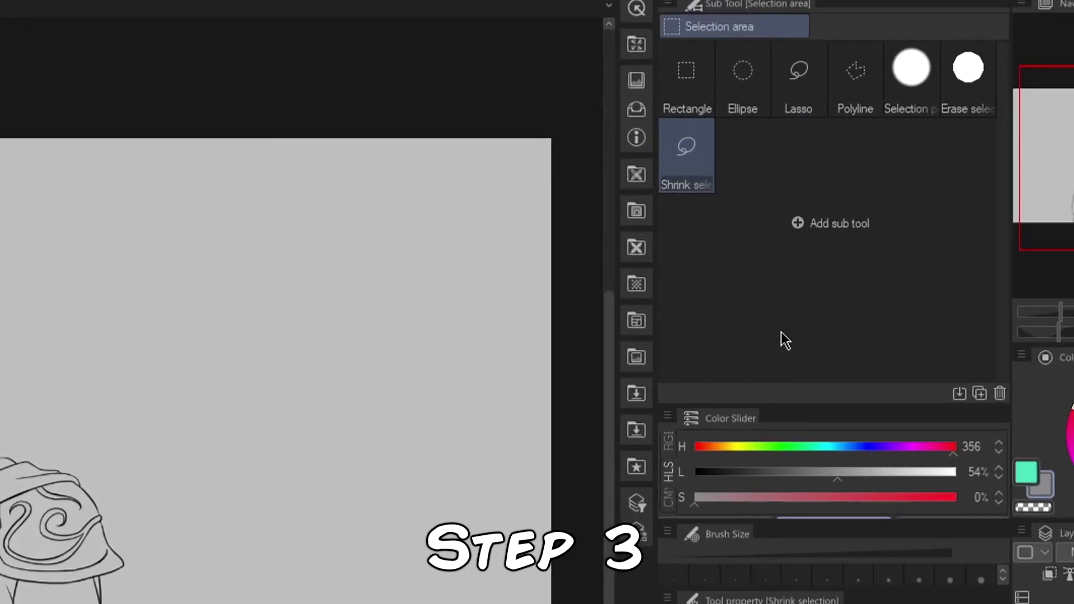
{"action": "key", "text": "g"}
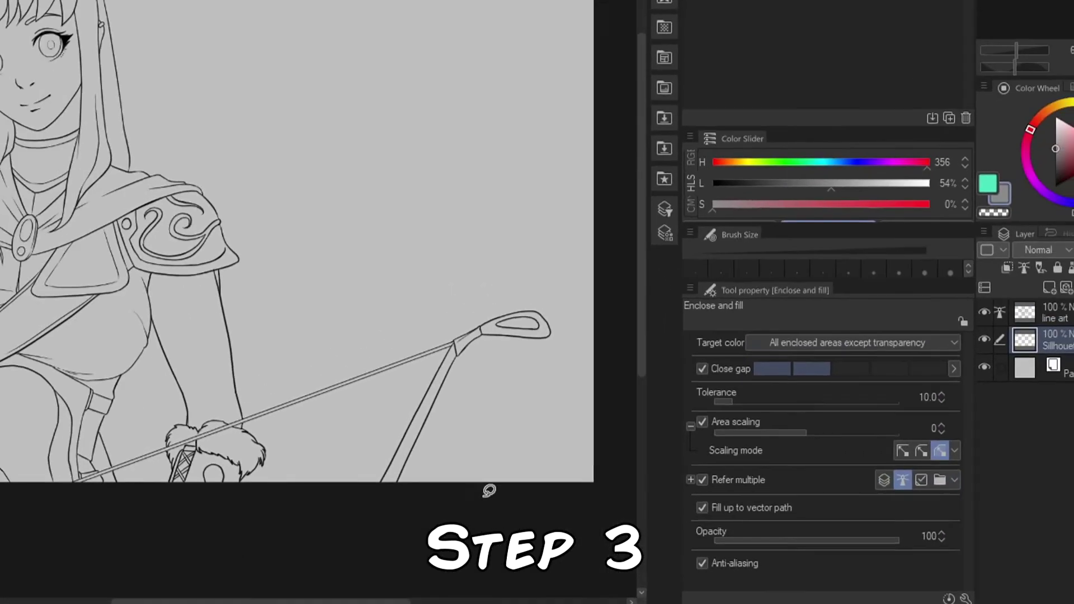
{"action": "mouse_move", "coordinate": [485, 530]}
{"action": "left_mouse_down"}
{"action": "mouse_move", "coordinate": [603, 495]}
{"action": "mouse_move", "coordinate": [213, 115]}
{"action": "mouse_move", "coordinate": [163, 548]}
{"action": "mouse_move", "coordinate": [391, 559]}
{"action": "left_mouse_up"}
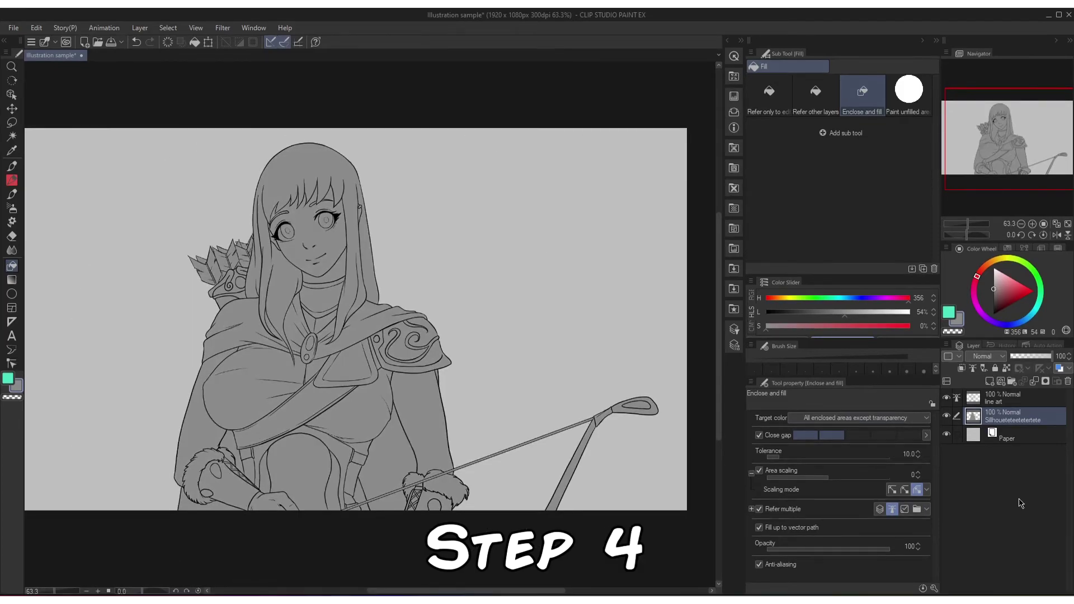
Add a new flat-colours layer named 'FLAAAAAAAAAAT'
{"action": "key", "text": "ctrl+shift+n"}
{"action": "double_click", "coordinate": [1012, 416]}
{"action": "type", "text": "FLAAAAAAAAAAT"}
{"action": "key", "text": "Return"}
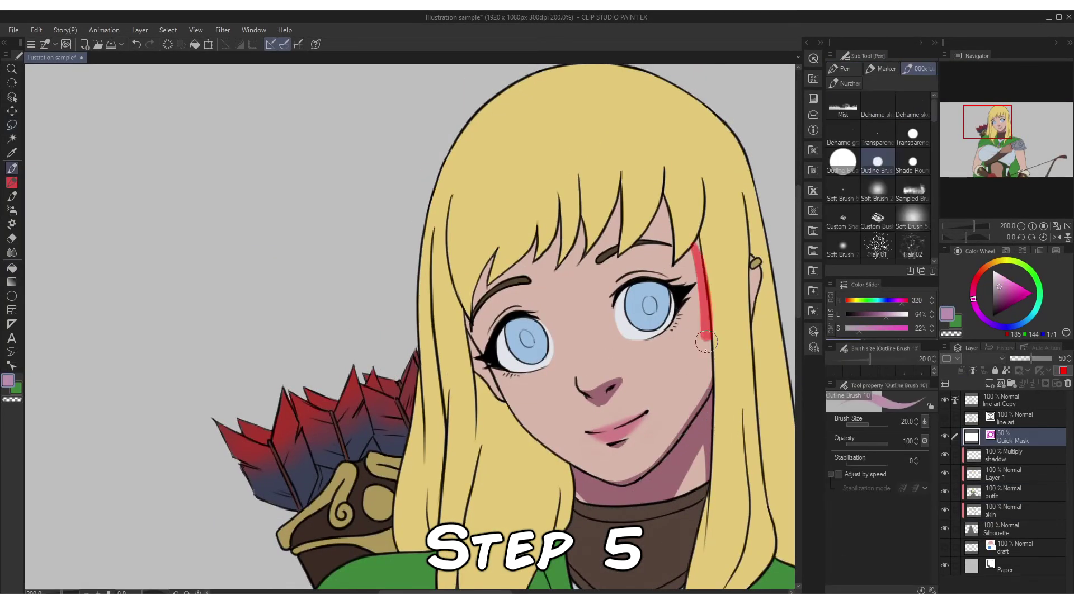
Mask and outline shadow areas on the hair and neck, plus a highlight area on the hair top
{"action": "left_click_drag", "start_coordinate": [663, 192], "coordinate": [626, 279]}
{"action": "mouse_move", "coordinate": [618, 201]}
{"action": "left_mouse_down"}
{"action": "mouse_move", "coordinate": [546, 257]}
{"action": "mouse_move", "coordinate": [529, 304]}
{"action": "mouse_move", "coordinate": [497, 353]}
{"action": "left_mouse_up"}
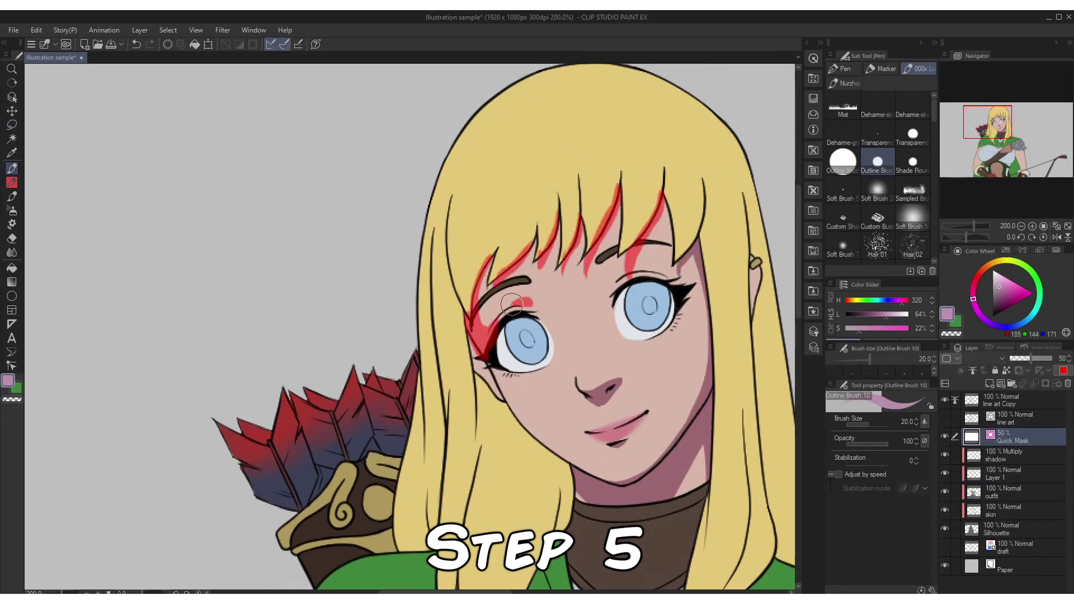
{"action": "left_click_drag", "start_coordinate": [677, 485], "coordinate": [674, 501]}
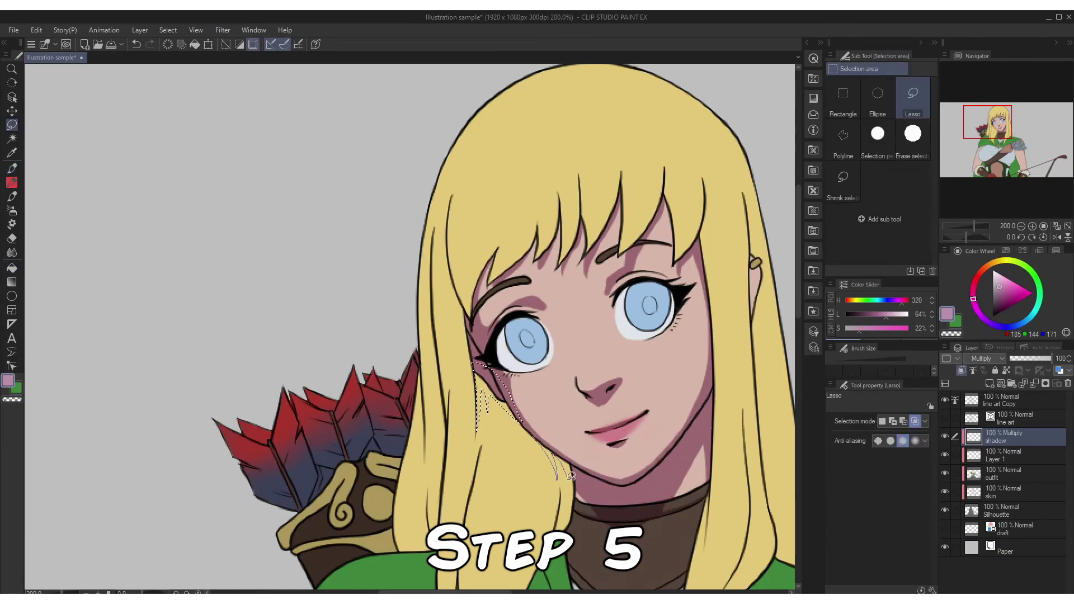
{"action": "scroll", "coordinate": [610, 104], "scroll_direction": "down", "scroll_amount": 2}
{"action": "left_click_drag", "start_coordinate": [726, 350], "coordinate": [771, 465]}
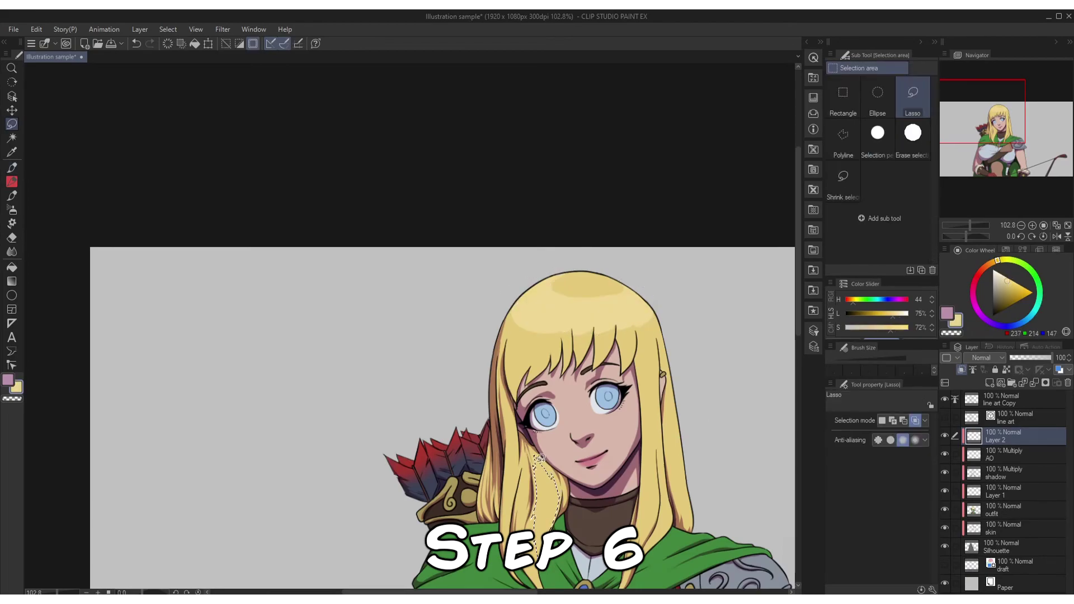
{"action": "left_click_drag", "start_coordinate": [533, 284], "coordinate": [647, 295]}
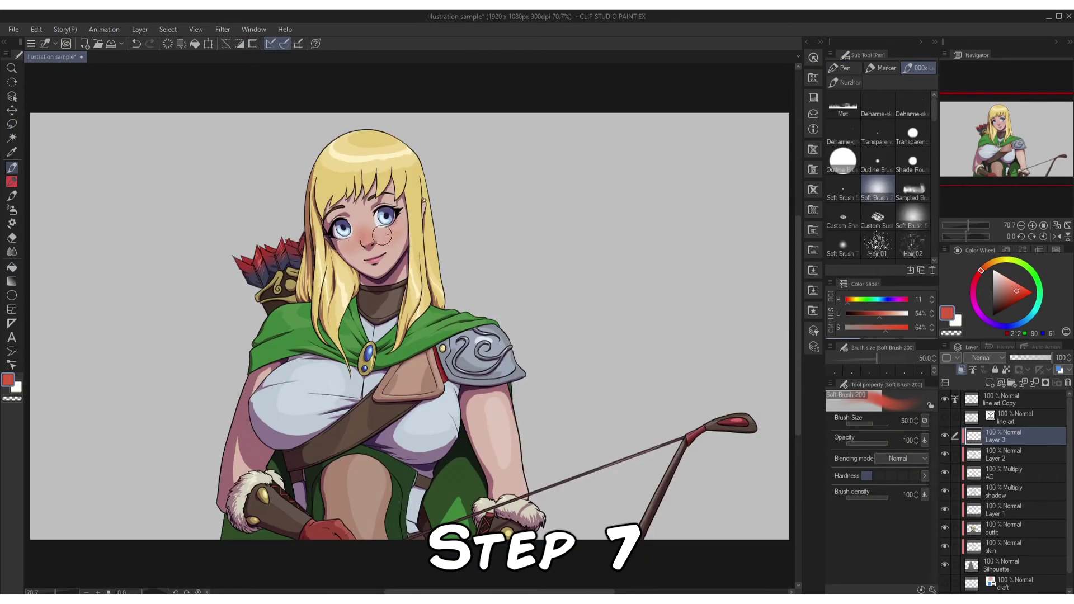
{"action": "left_click", "coordinate": [376, 249]}
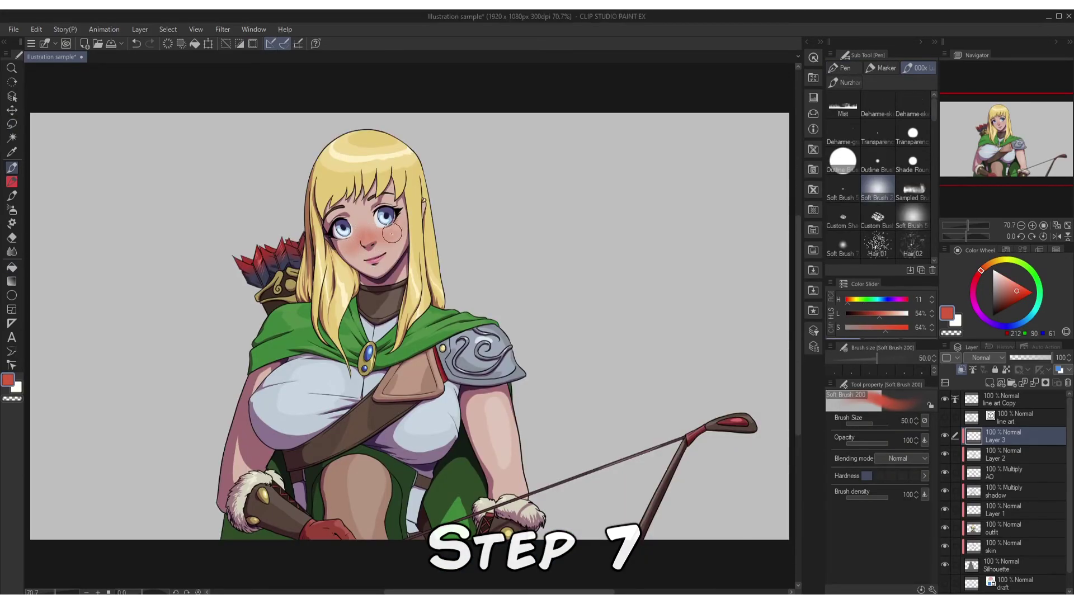